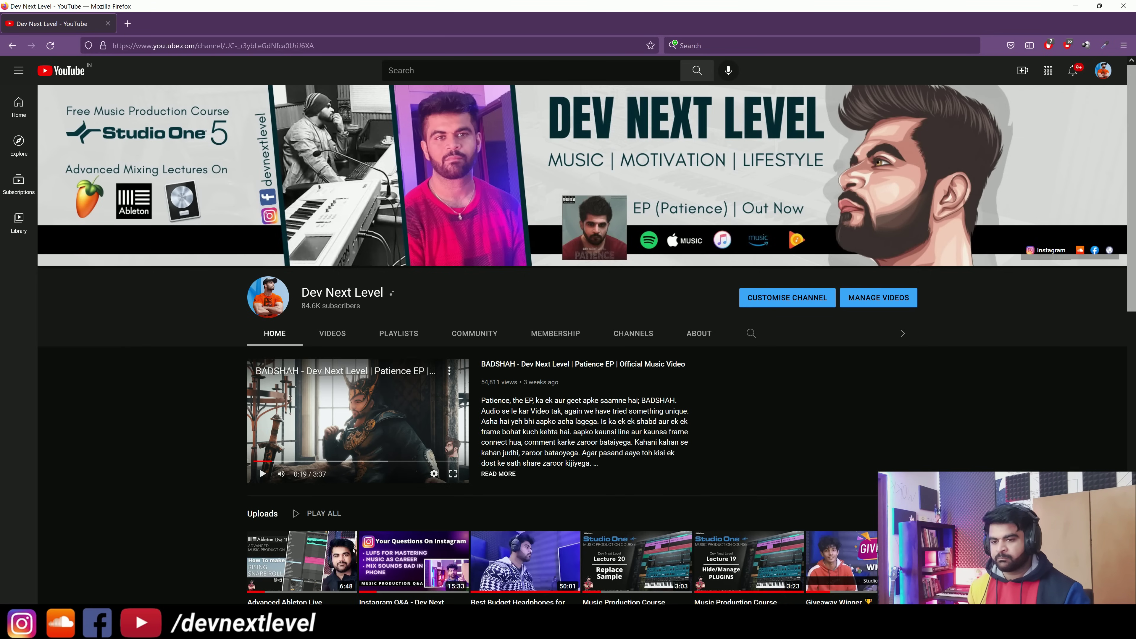
Step: Import Badshah_Mix.wav from the mix only folder onto Track 1 of the FL Studio playlist and enlarge the track height
{"action": "key", "text": "alt+Tab"}
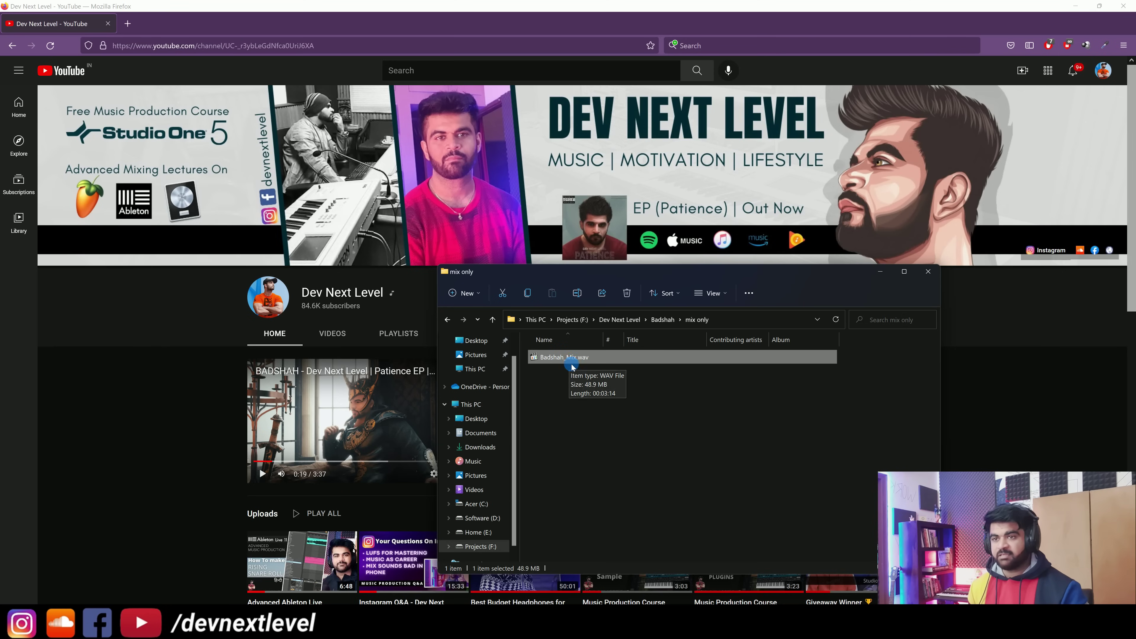
{"action": "left_click_drag", "start_coordinate": [572, 361], "coordinate": [723, 543]}
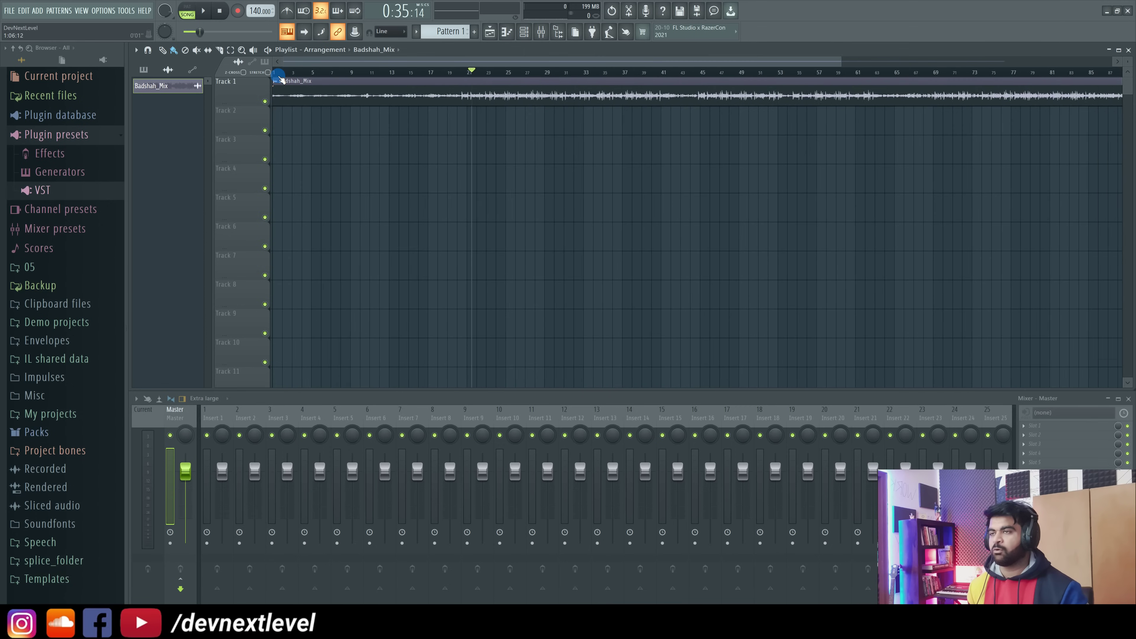
{"action": "scroll", "coordinate": [279, 77], "scroll_direction": "down", "scroll_amount": 4}
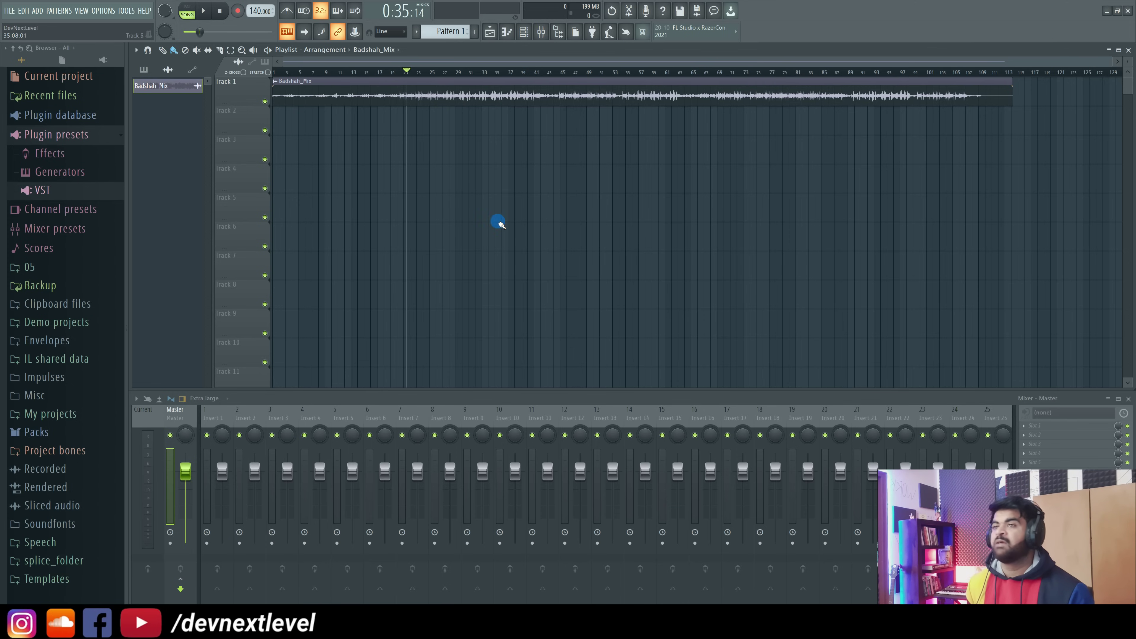
{"action": "left_click_drag", "start_coordinate": [1133, 67], "coordinate": [1132, 65]}
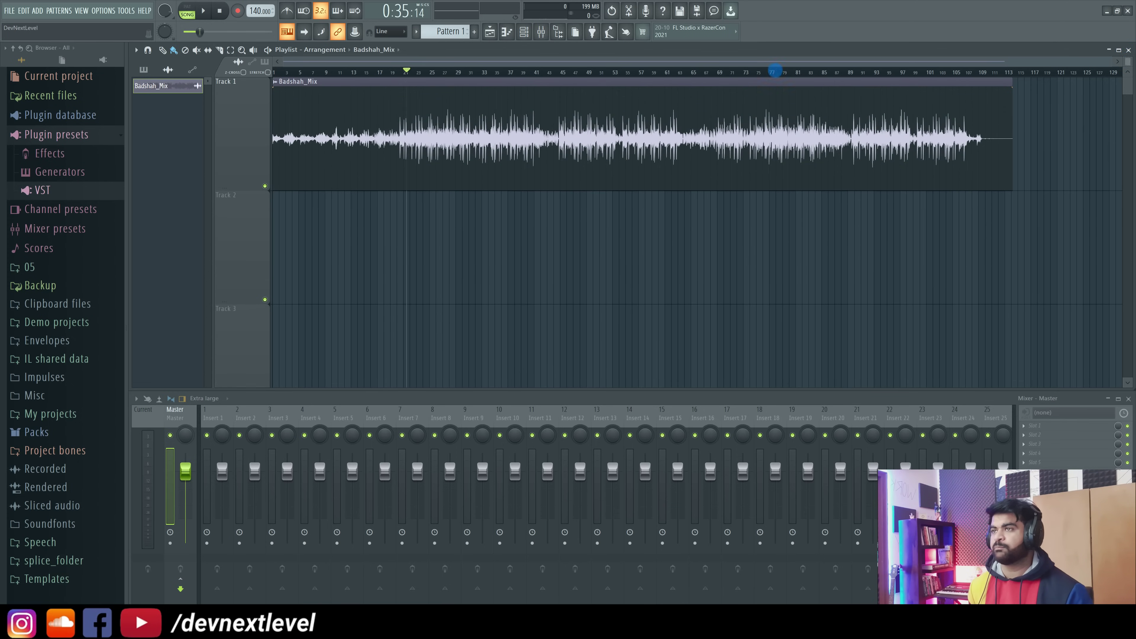
Step: Audition the Badshah_Mix clip from its start, jump through several sections up to about bar 45, and stop playback
{"action": "left_click", "coordinate": [276, 73]}
{"action": "key", "text": "space"}
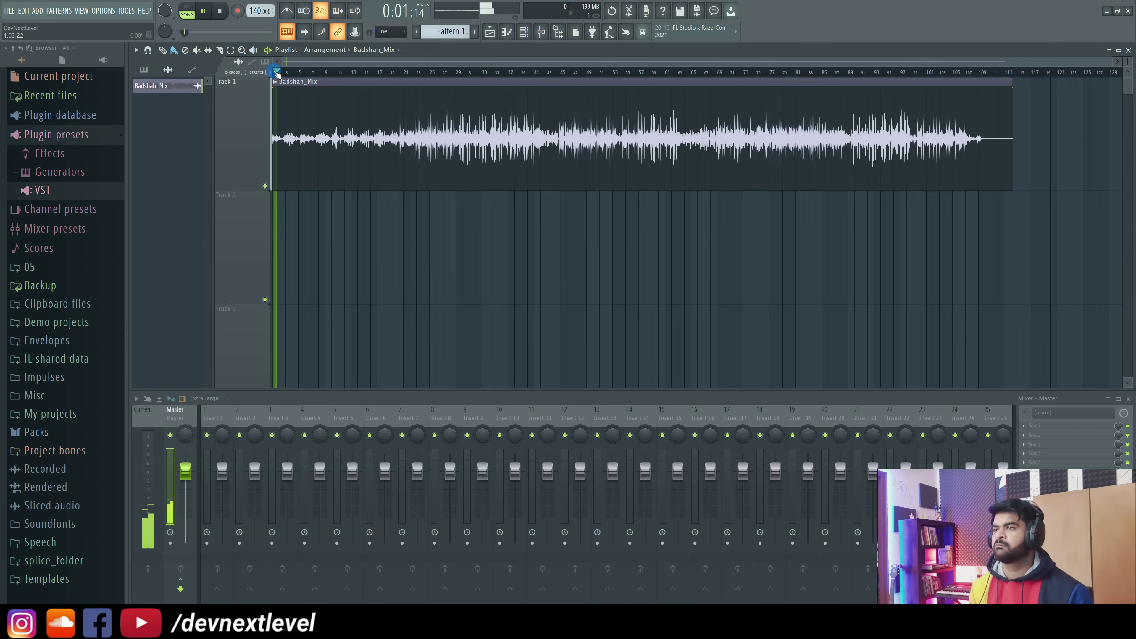
{"action": "scroll", "coordinate": [277, 73], "scroll_direction": "up", "scroll_amount": 2}
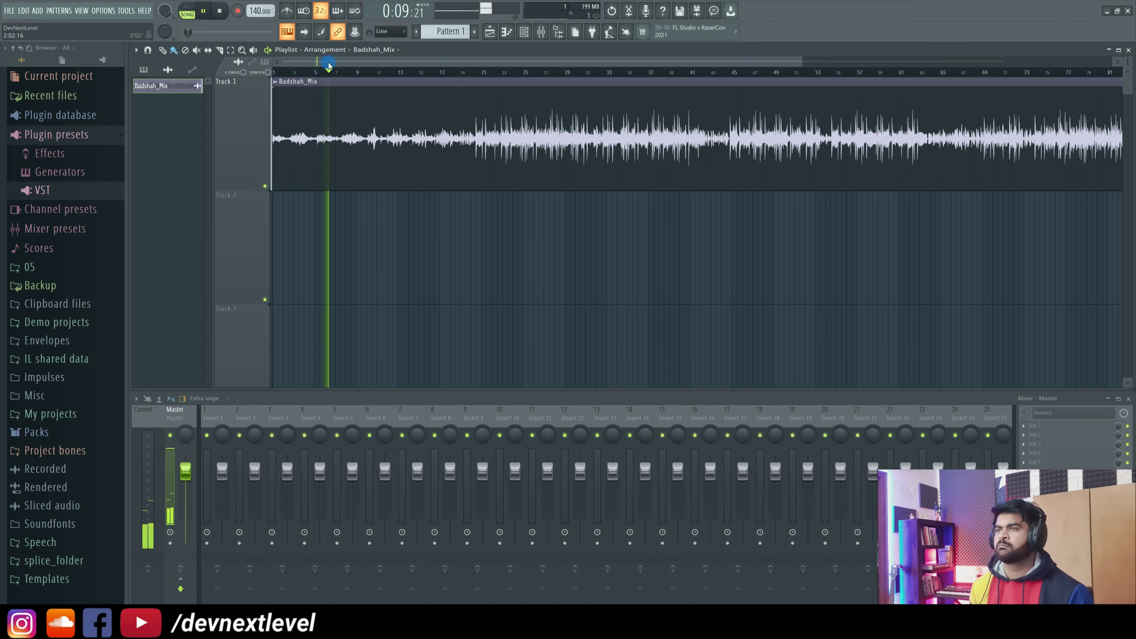
{"action": "left_click", "coordinate": [418, 72]}
{"action": "left_click", "coordinate": [472, 72]}
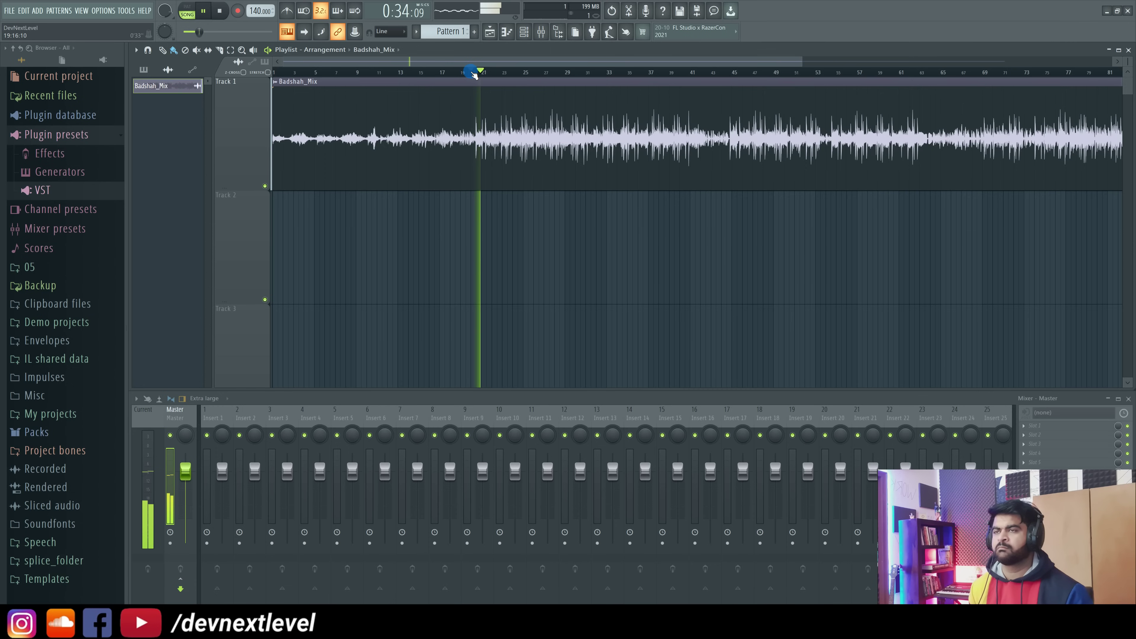
{"action": "scroll", "coordinate": [474, 74], "scroll_direction": "down", "scroll_amount": 3}
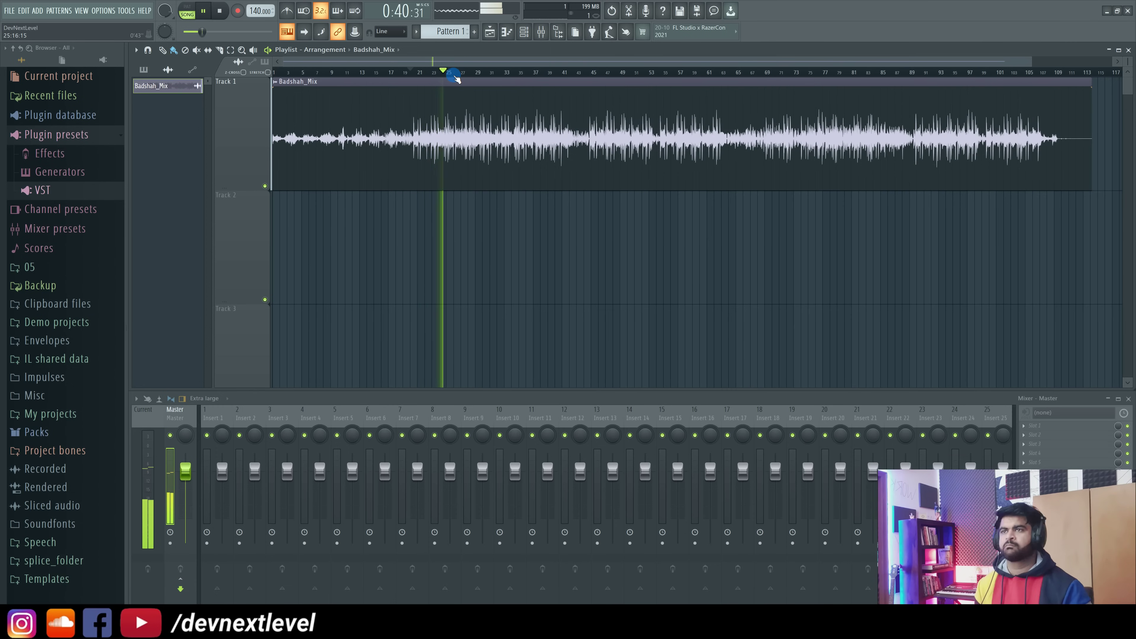
{"action": "left_click", "coordinate": [502, 72]}
{"action": "left_click", "coordinate": [547, 73]}
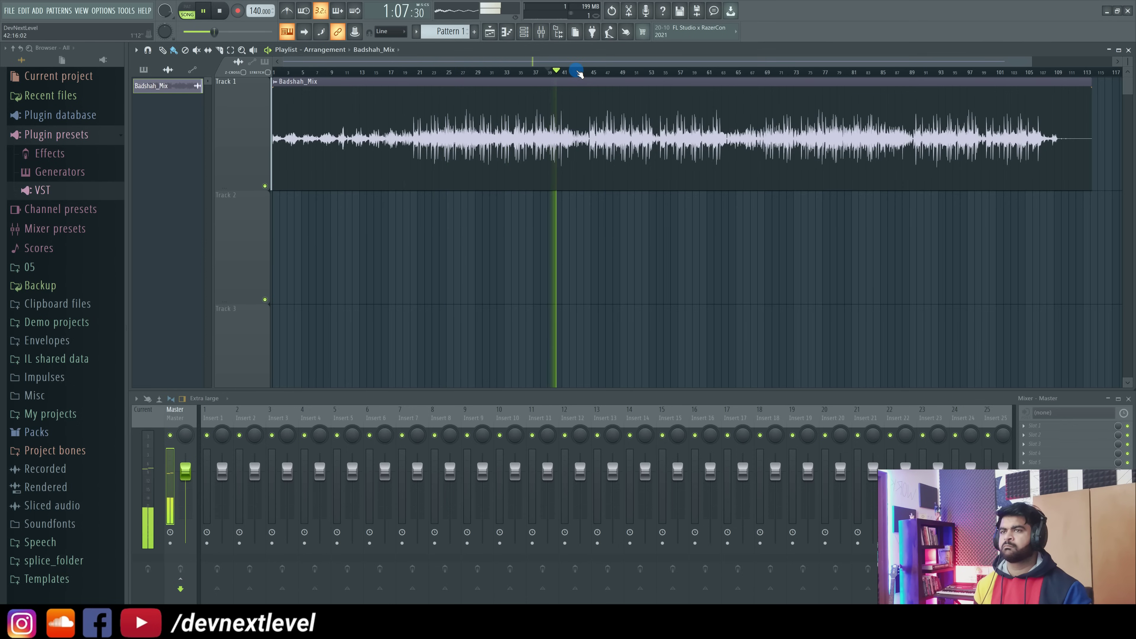
{"action": "scroll", "coordinate": [580, 74], "scroll_direction": "up", "scroll_amount": 2}
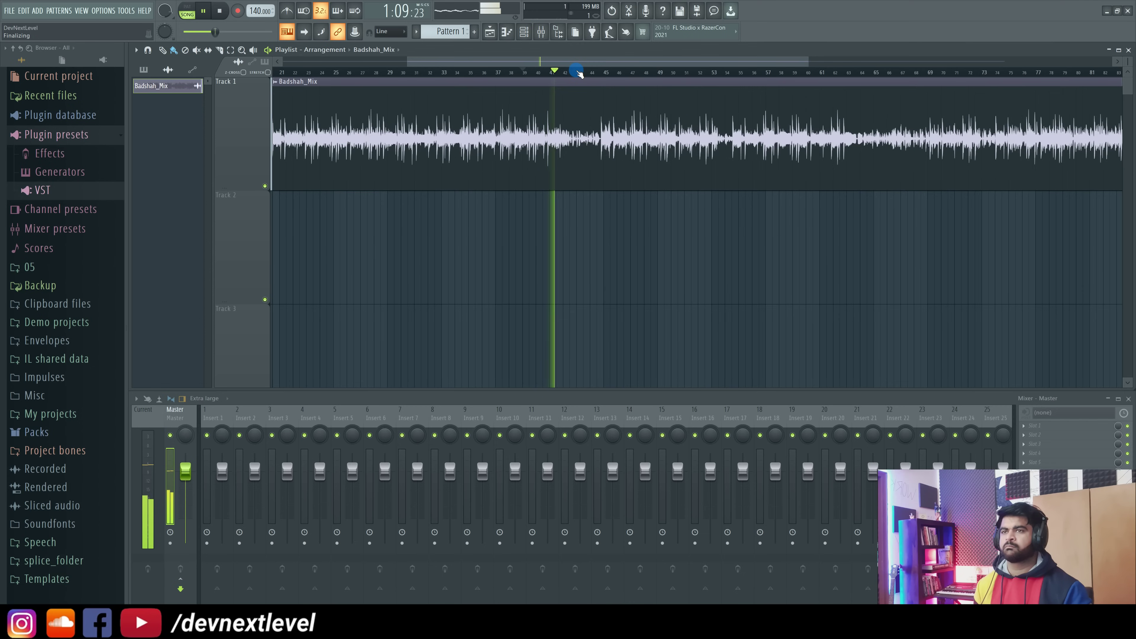
{"action": "scroll", "coordinate": [579, 74], "scroll_direction": "down", "scroll_amount": 2}
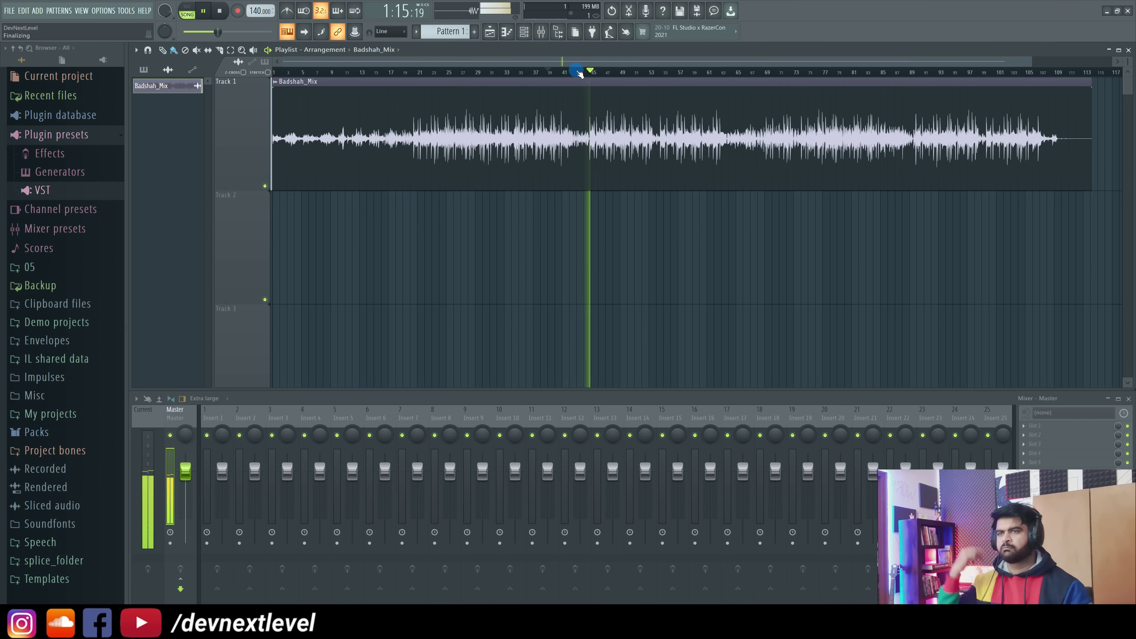
{"action": "key", "text": "space"}
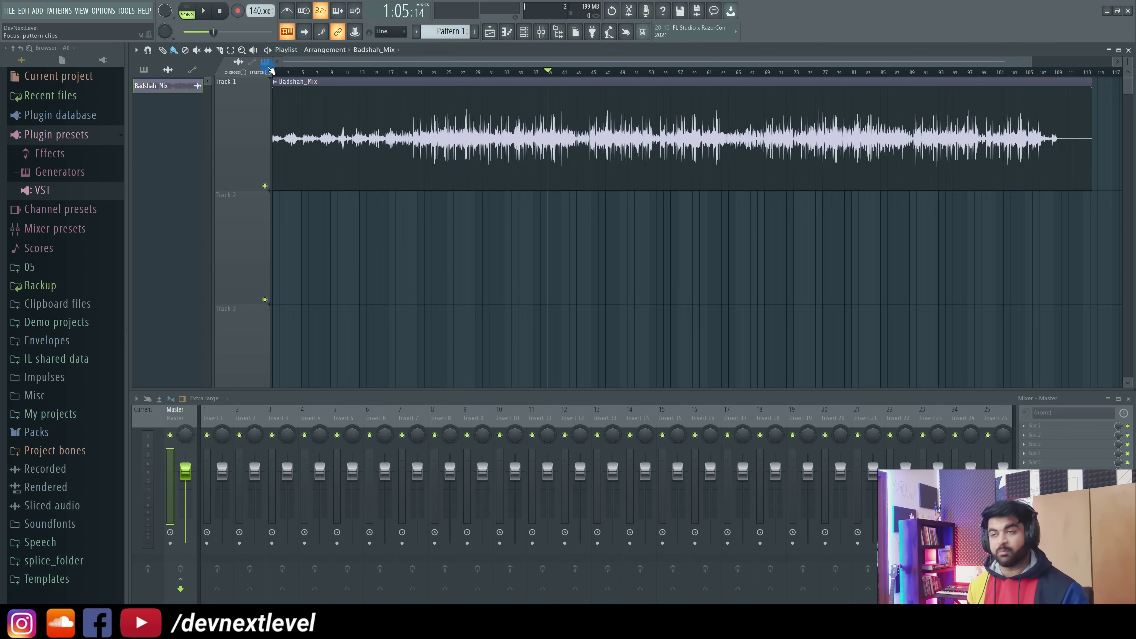
Step: Place the playhead where the mix first gets loud, add Fruity Parametric EQ 2 to the Master's first effect slot, and enlarge its window
{"action": "left_click", "coordinate": [413, 75]}
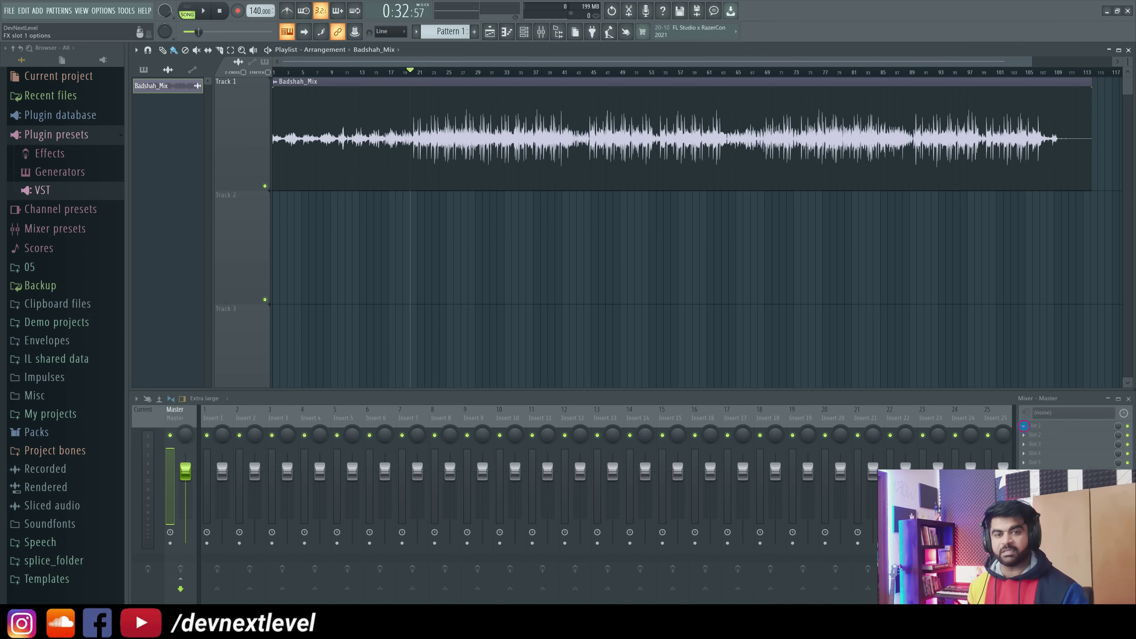
{"action": "left_click", "coordinate": [1023, 426]}
{"action": "mouse_move", "coordinate": [1028, 404]}
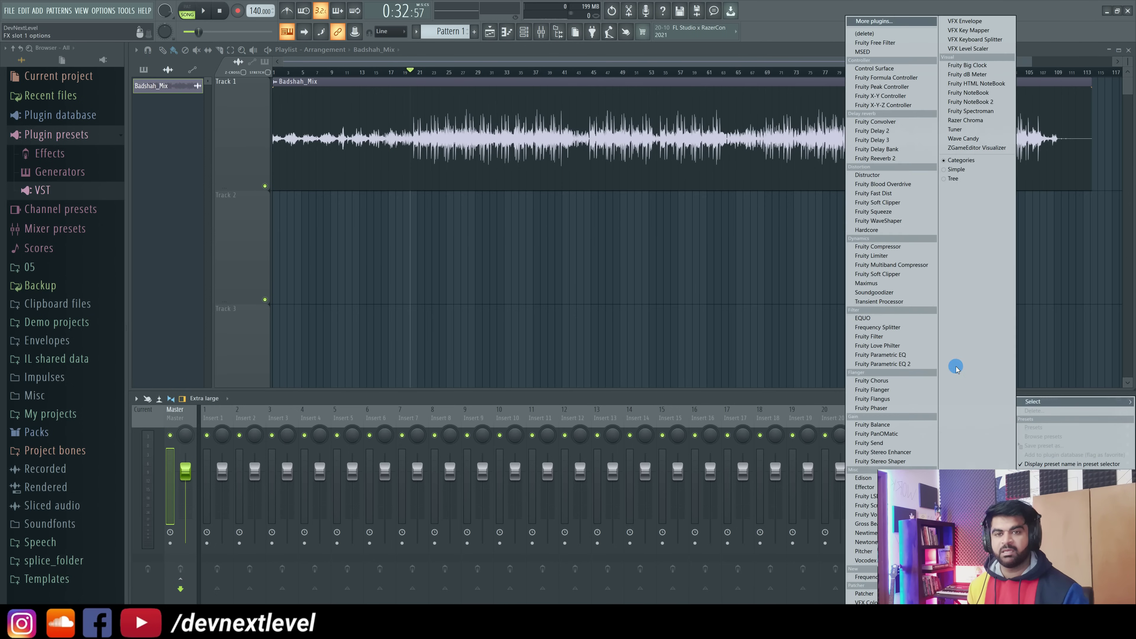
{"action": "left_click", "coordinate": [926, 364]}
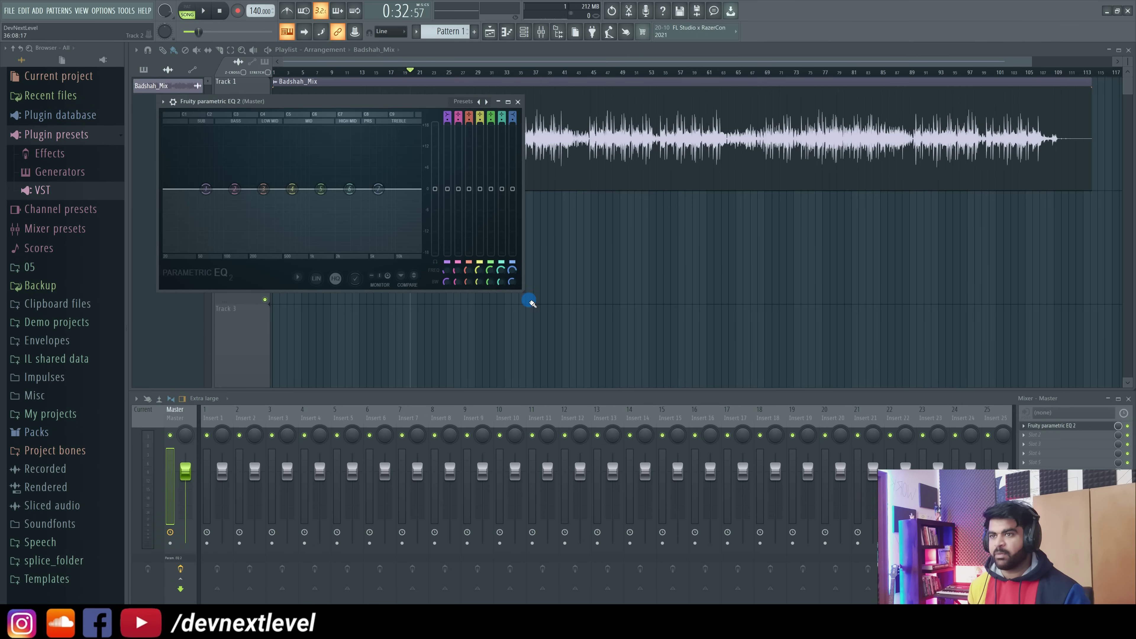
{"action": "left_click_drag", "start_coordinate": [525, 296], "coordinate": [643, 364]}
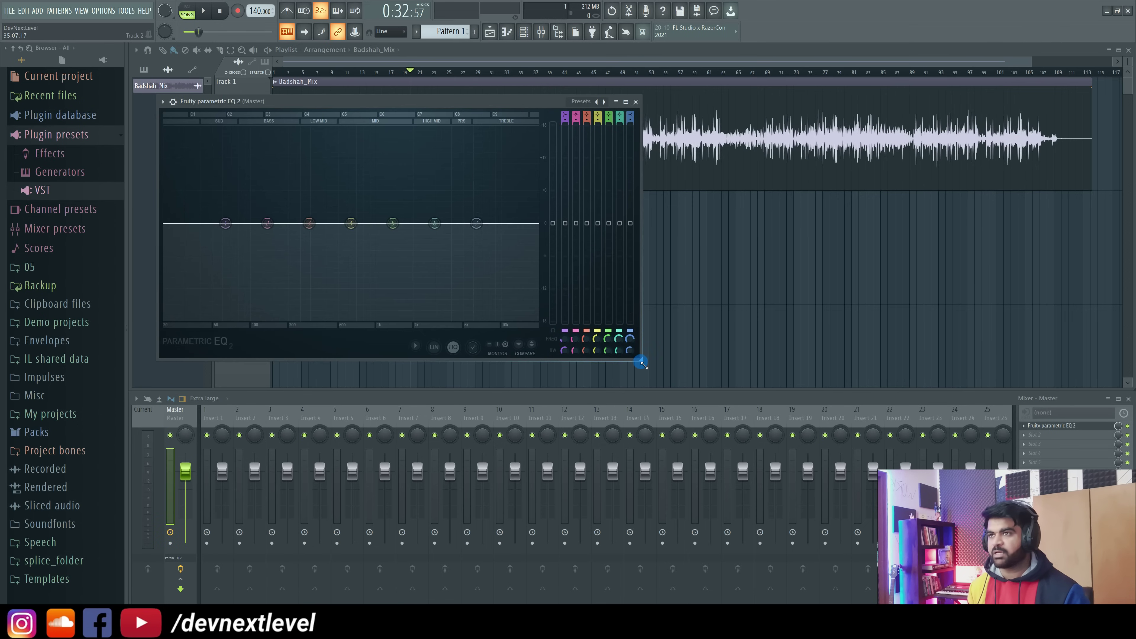
{"action": "left_click_drag", "start_coordinate": [412, 101], "coordinate": [528, 112]}
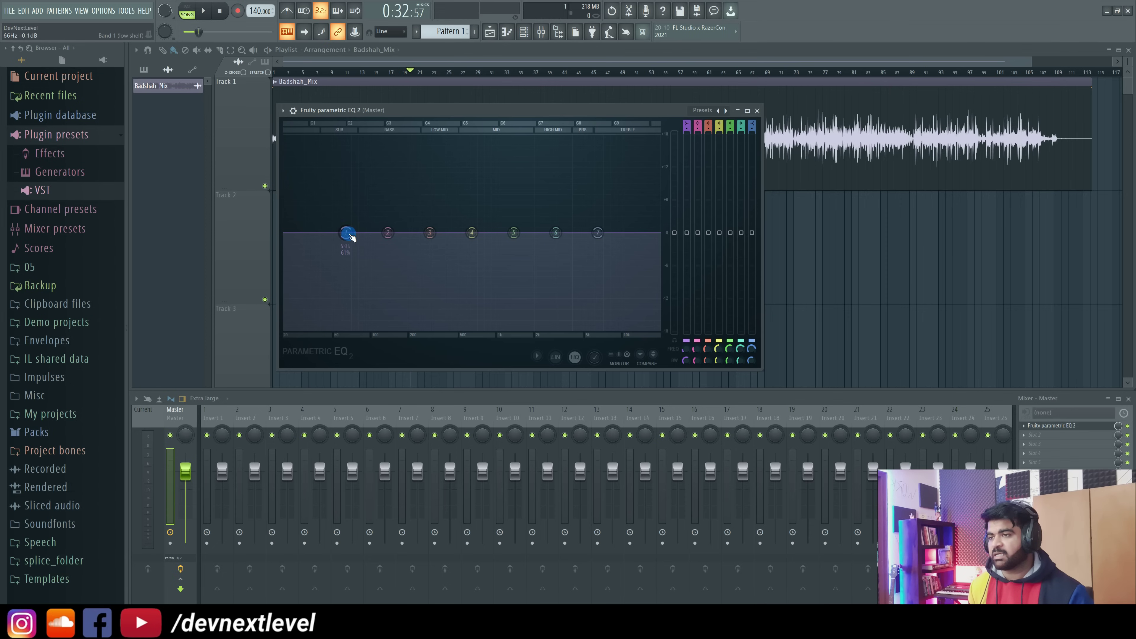
Step: Change EQ band 1 to a high-pass filter with Steep 8 order and lower its cutoff frequency
{"action": "right_click", "coordinate": [347, 235]}
{"action": "mouse_move", "coordinate": [361, 256]}
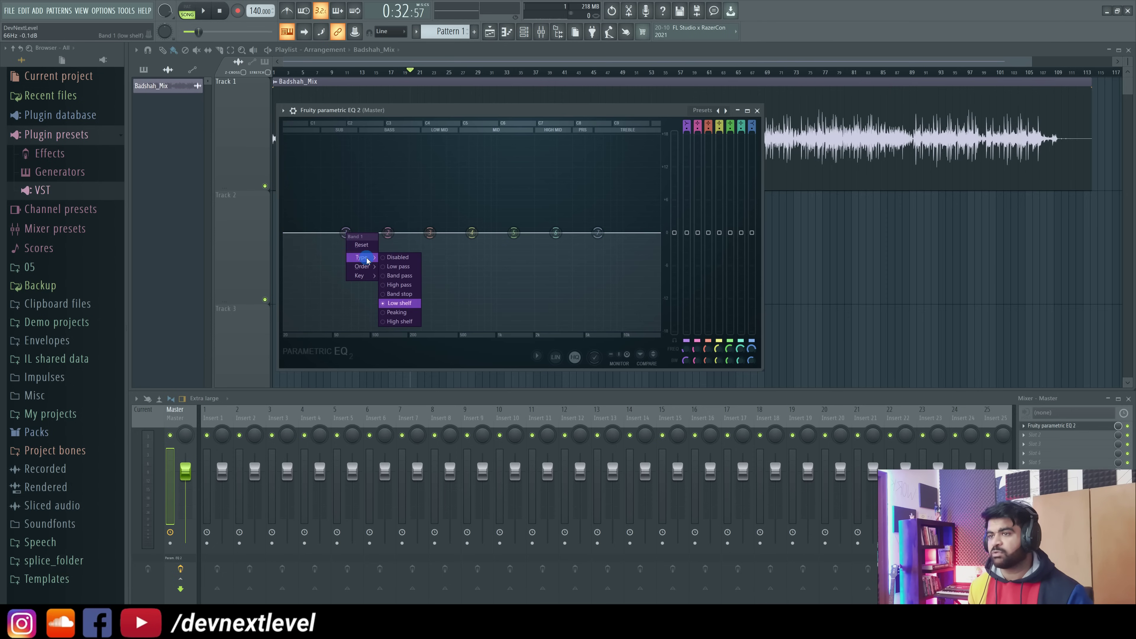
{"action": "left_click", "coordinate": [398, 285]}
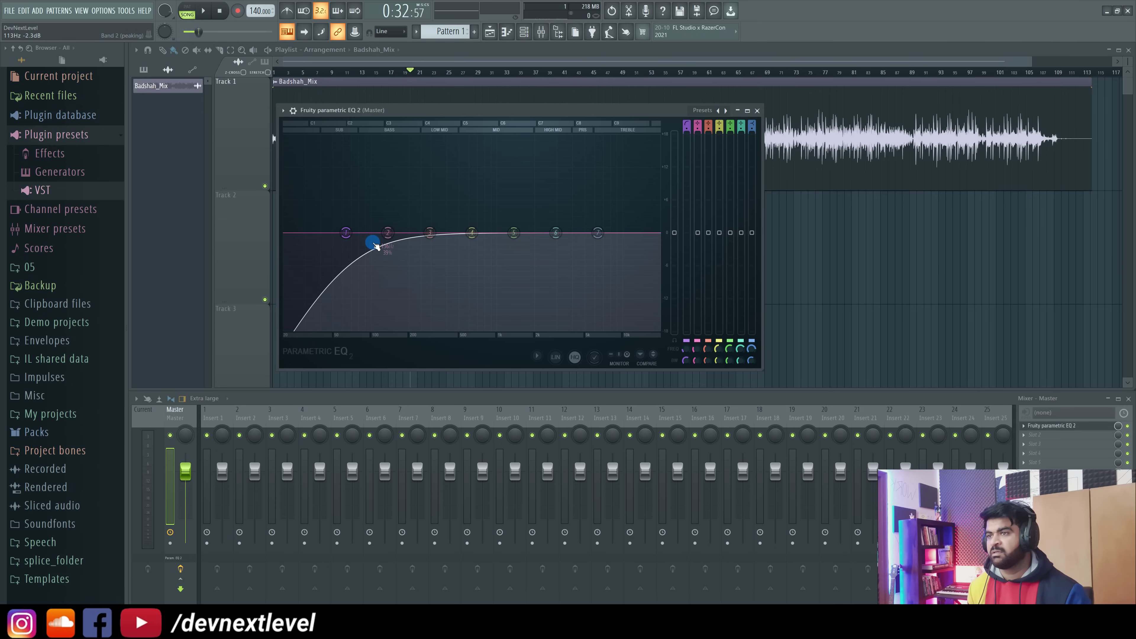
{"action": "right_click", "coordinate": [348, 234]}
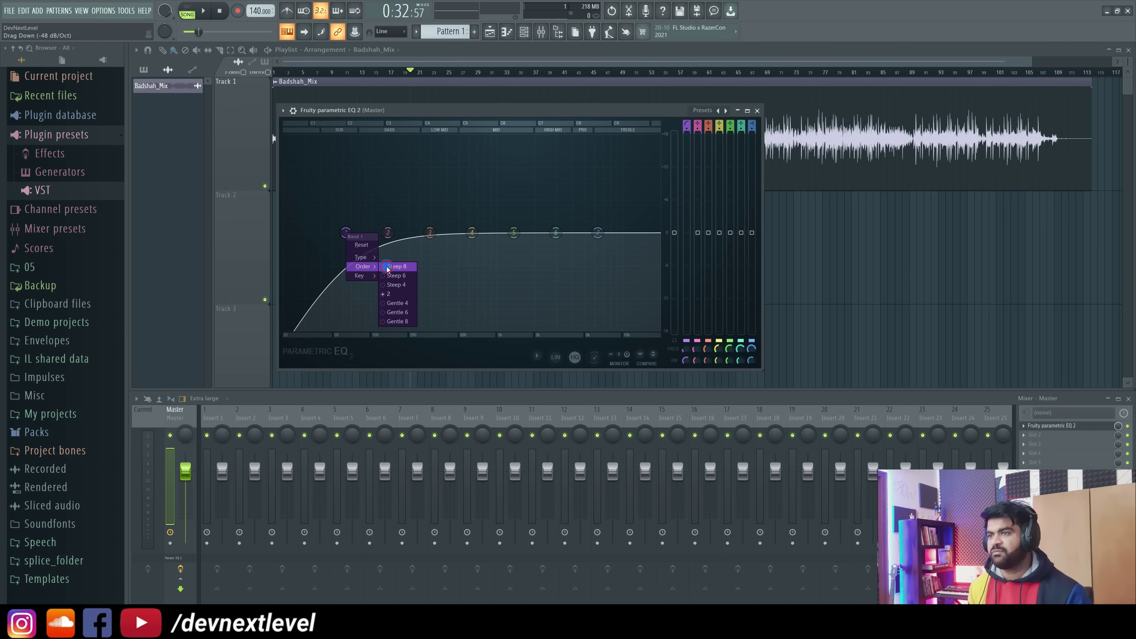
{"action": "left_click", "coordinate": [389, 266]}
{"action": "left_click_drag", "start_coordinate": [352, 242], "coordinate": [322, 243]}
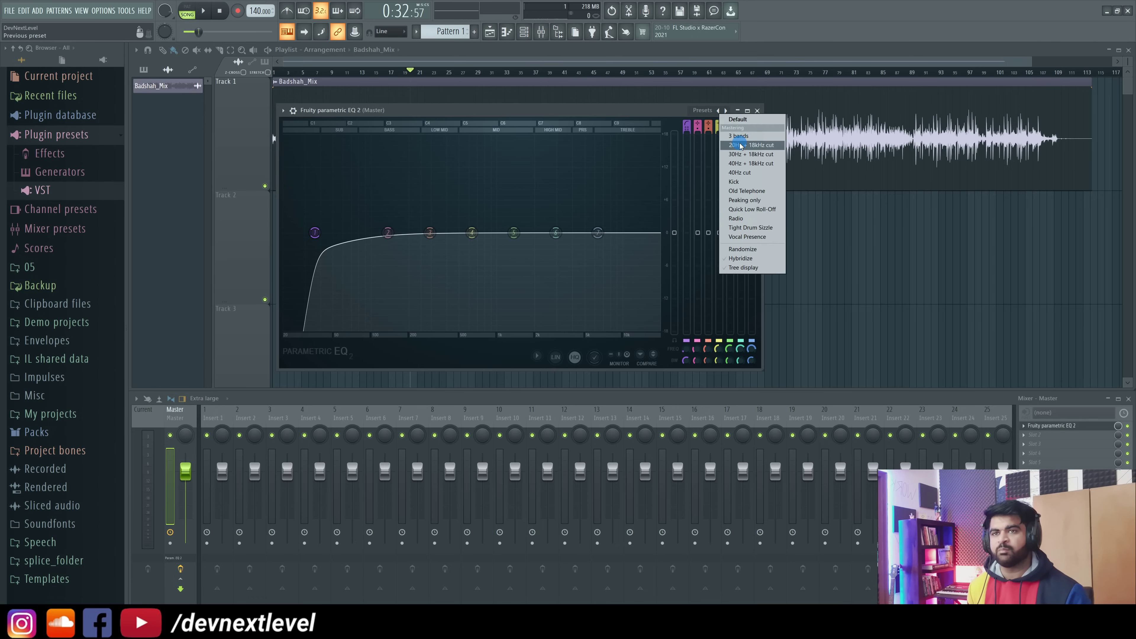
Step: Load the 30Hz + 18kHz cut EQ preset and fine-tune band 1's high-pass cutoff to 30 Hz while the mix plays
{"action": "left_click", "coordinate": [741, 163]}
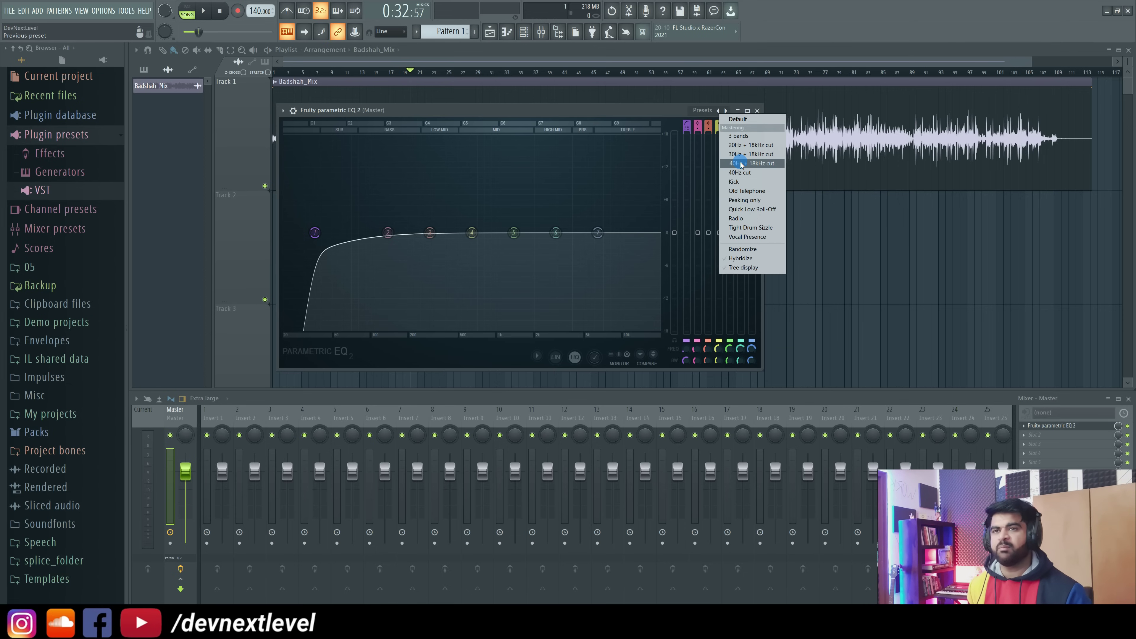
{"action": "left_click", "coordinate": [743, 154]}
{"action": "left_click_drag", "start_coordinate": [327, 238], "coordinate": [294, 233]}
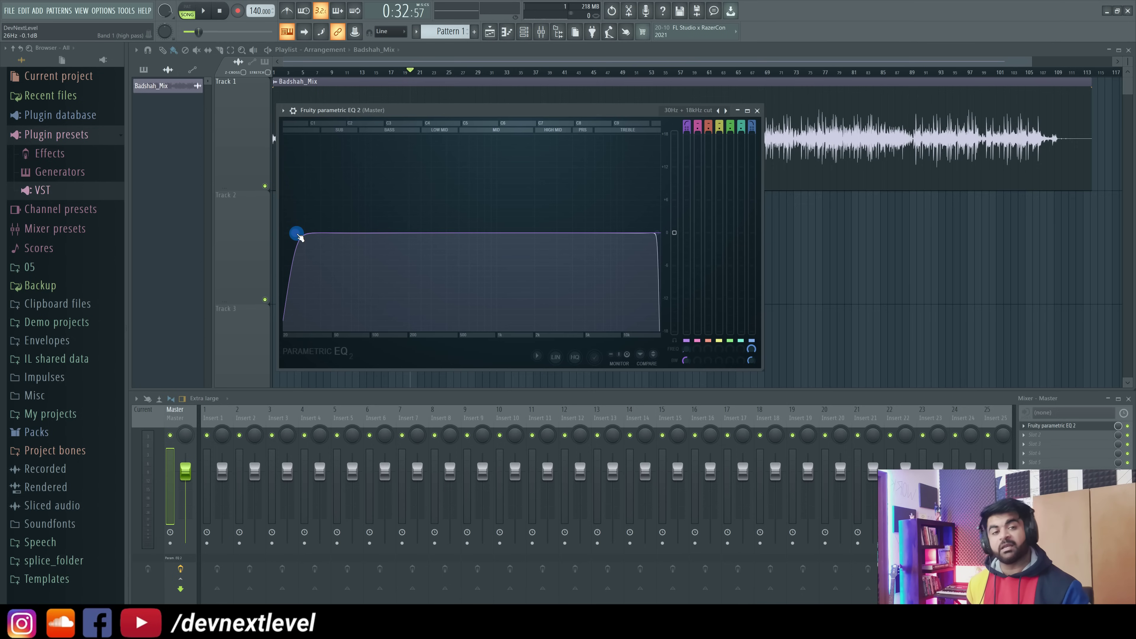
{"action": "left_click_drag", "start_coordinate": [299, 237], "coordinate": [281, 267]}
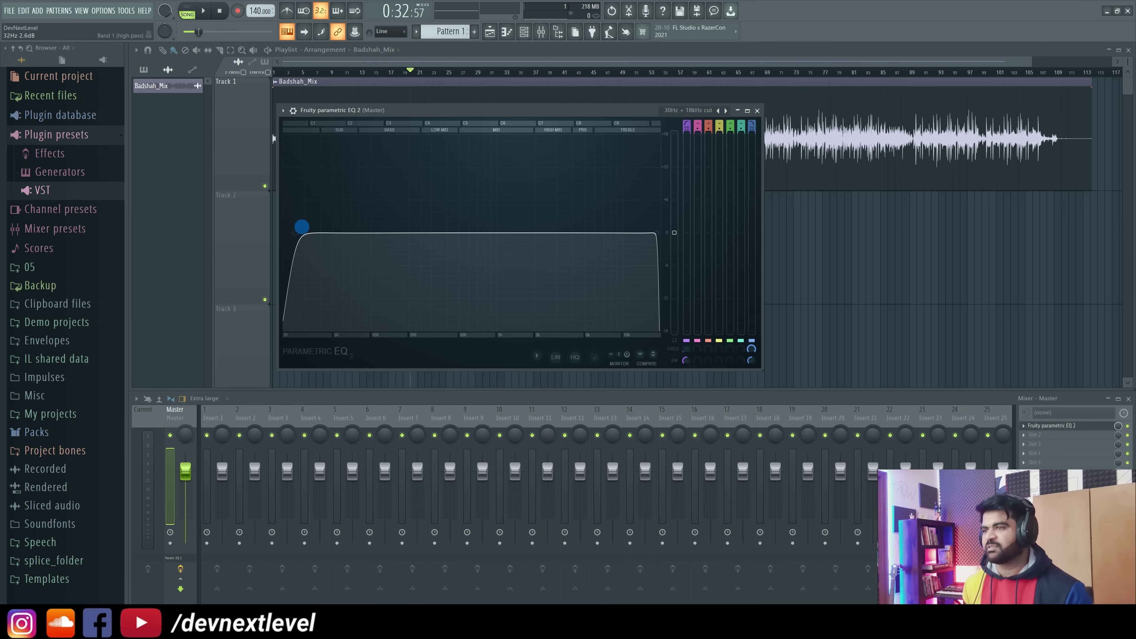
{"action": "key", "text": "space"}
{"action": "left_click_drag", "start_coordinate": [297, 234], "coordinate": [305, 232]}
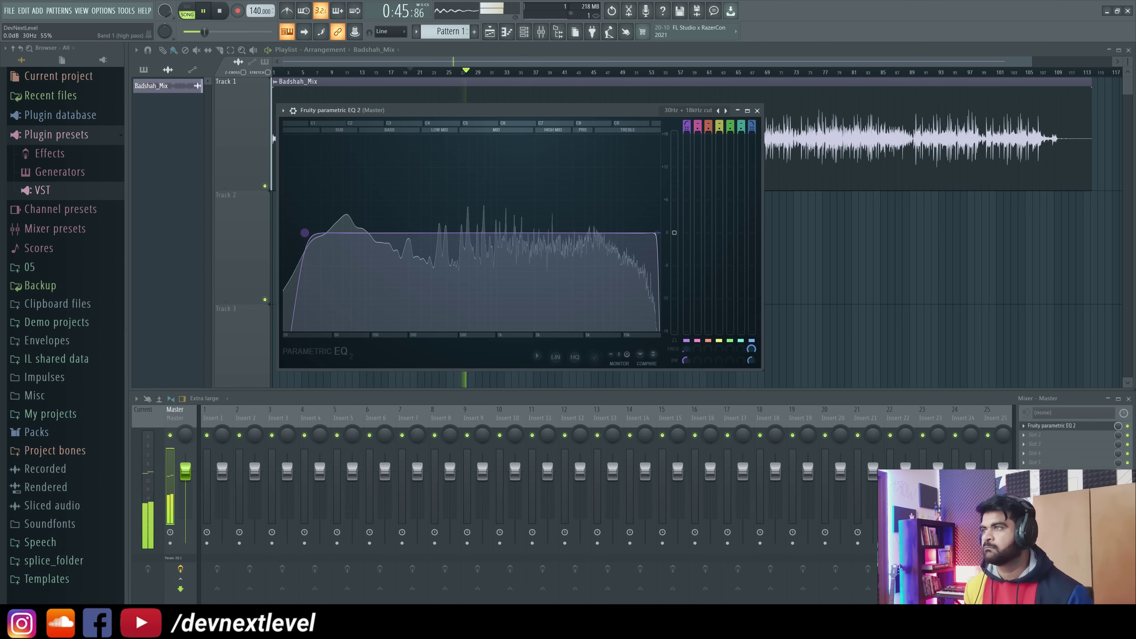
{"action": "key", "text": "space"}
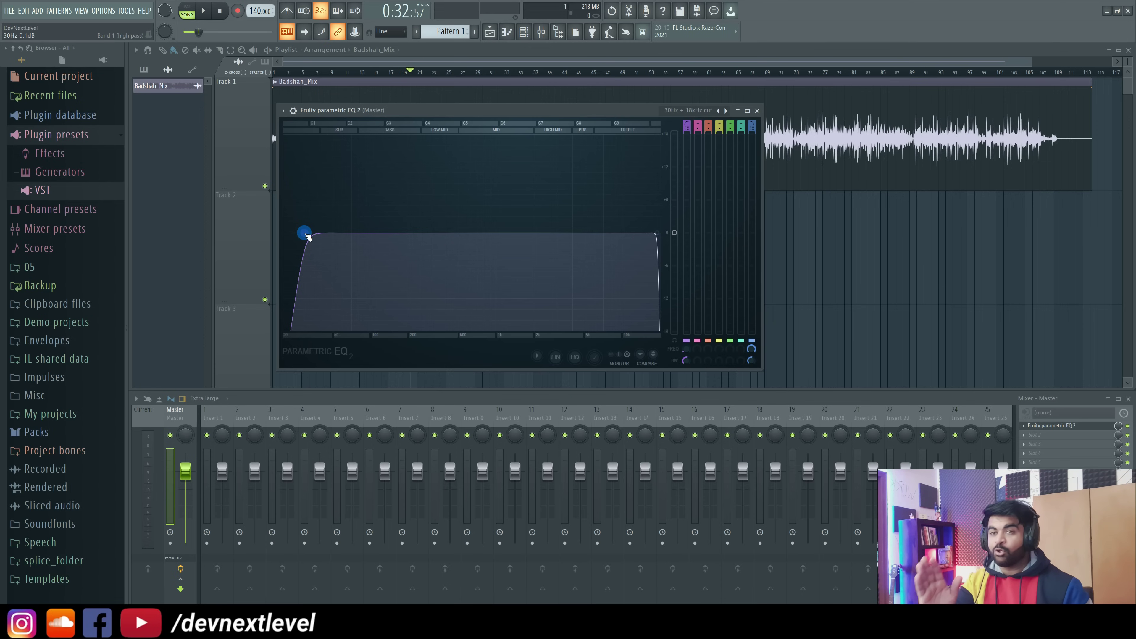
{"action": "left_click_drag", "start_coordinate": [306, 235], "coordinate": [339, 275]}
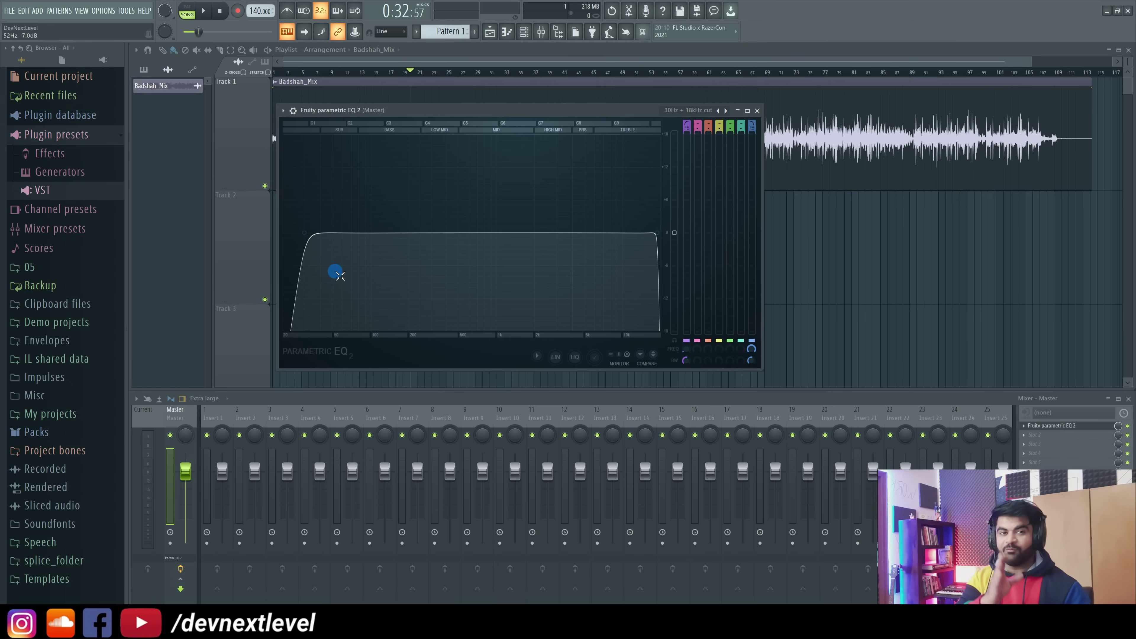
{"action": "left_click_drag", "start_coordinate": [340, 276], "coordinate": [310, 237]}
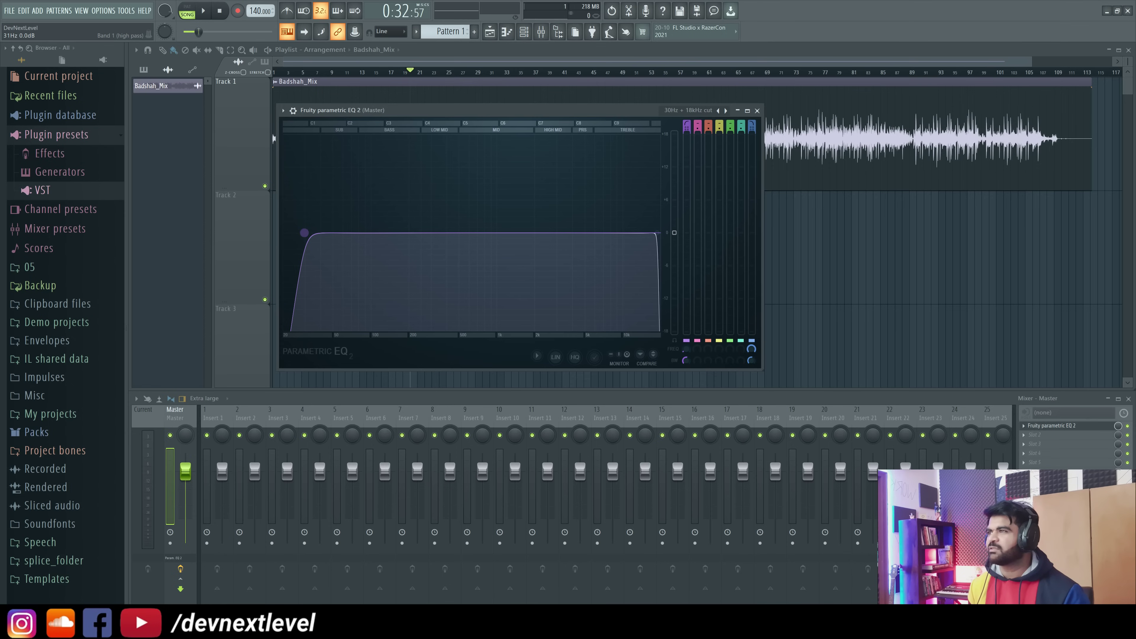
{"action": "left_click_drag", "start_coordinate": [305, 234], "coordinate": [308, 238]}
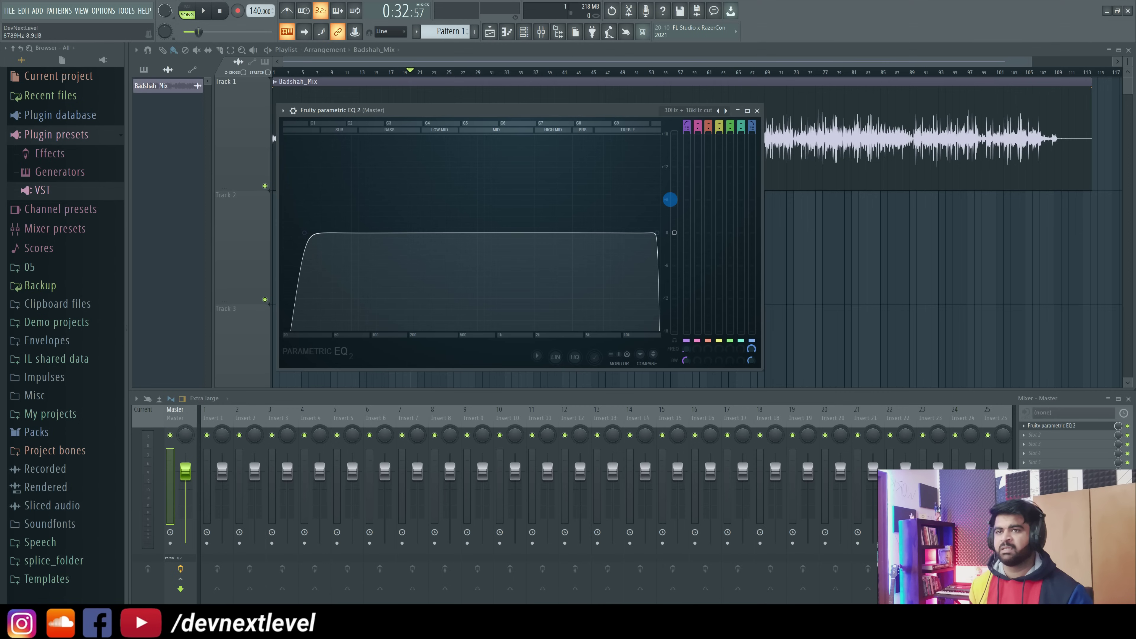
Step: Set band 7's low-pass cutoff to about 18 kHz while the mix plays, stop playback, and close the EQ
{"action": "key", "text": "space"}
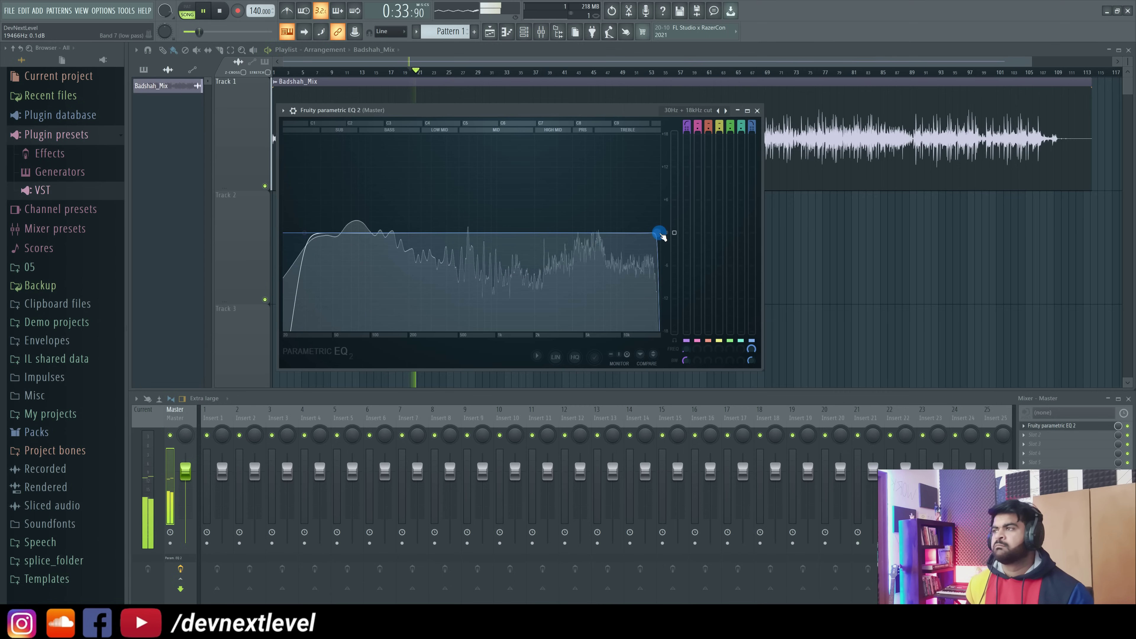
{"action": "left_click_drag", "start_coordinate": [657, 235], "coordinate": [655, 233]}
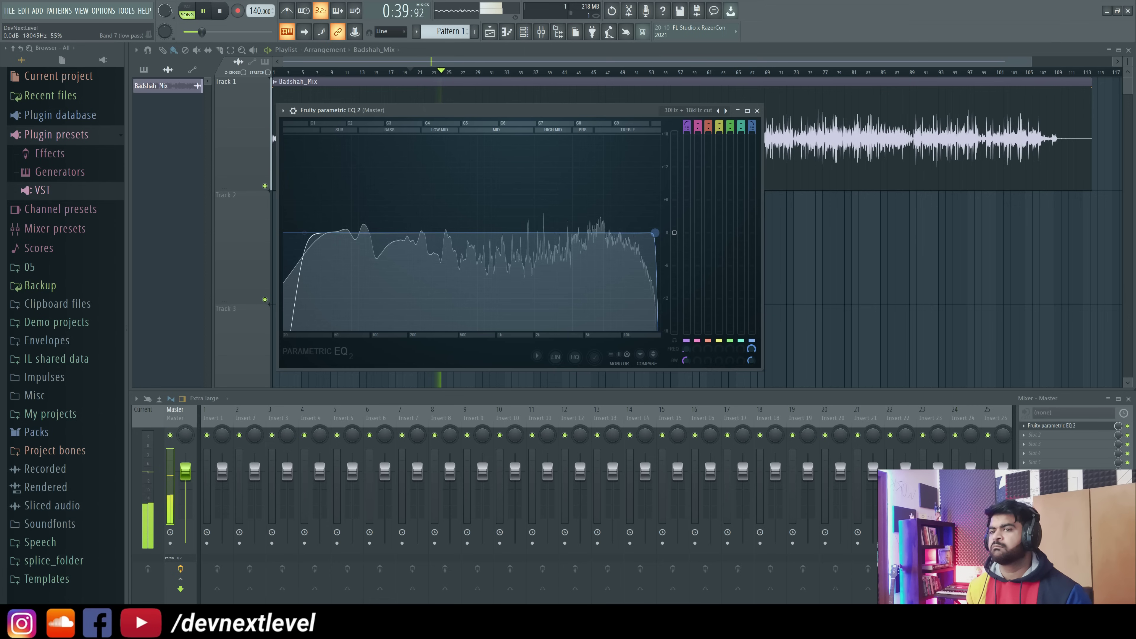
{"action": "key", "text": "space"}
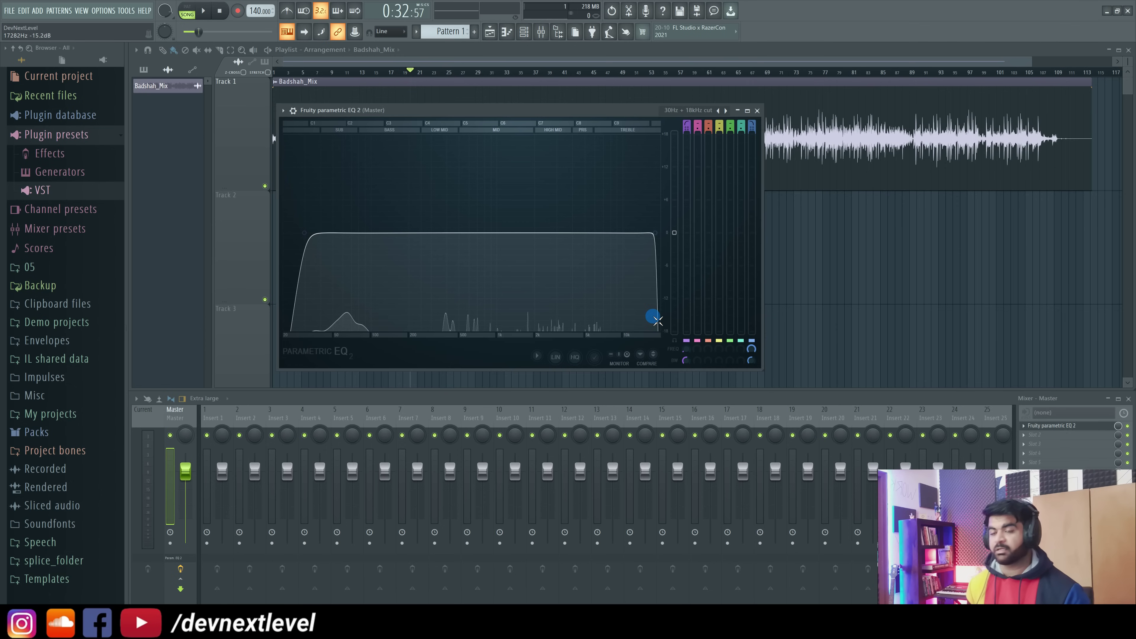
{"action": "left_click", "coordinate": [757, 111]}
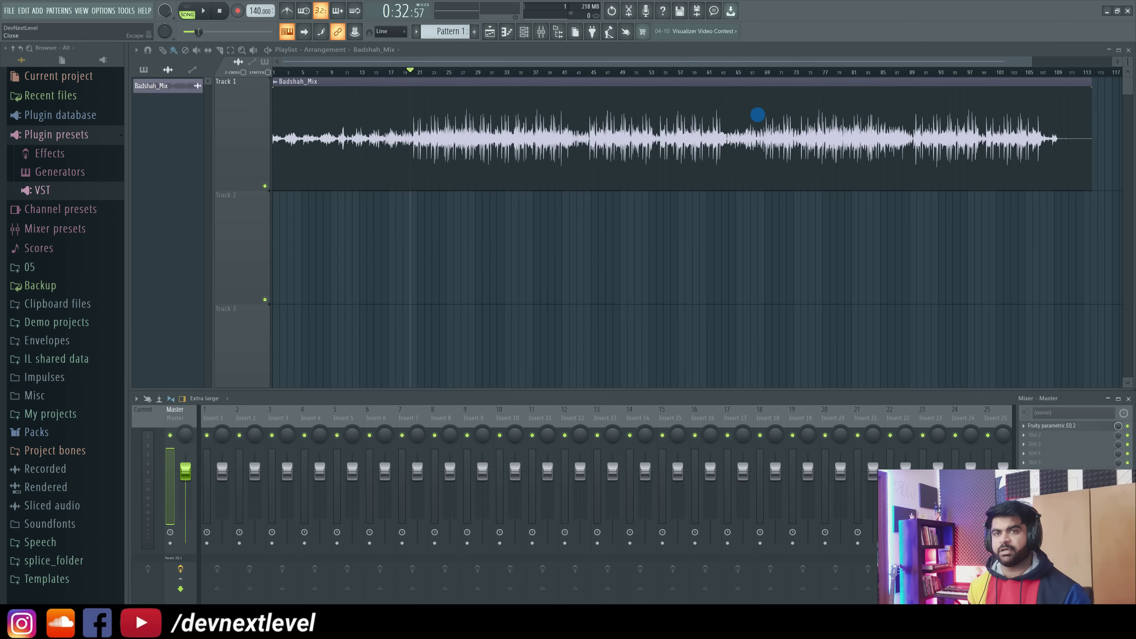
Step: Reposition the mixer window so the Master track's complete list of effect slots is in view
{"action": "left_click_drag", "start_coordinate": [951, 398], "coordinate": [687, 311]}
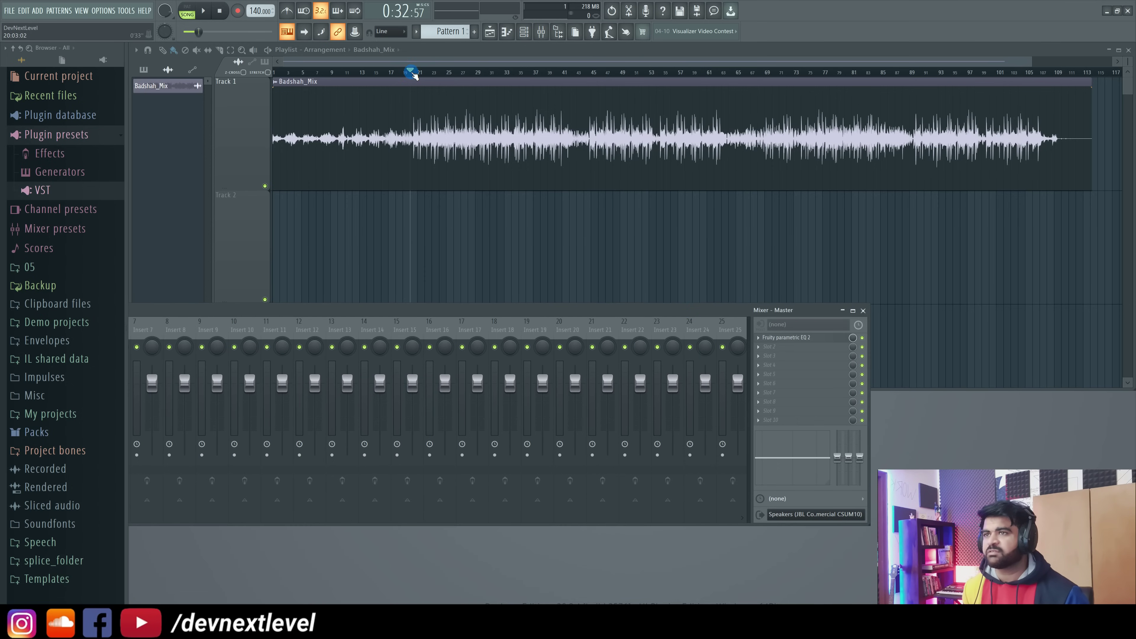
{"action": "scroll", "coordinate": [413, 75], "scroll_direction": "up", "scroll_amount": 3}
{"action": "scroll", "coordinate": [413, 73], "scroll_direction": "down", "scroll_amount": 3}
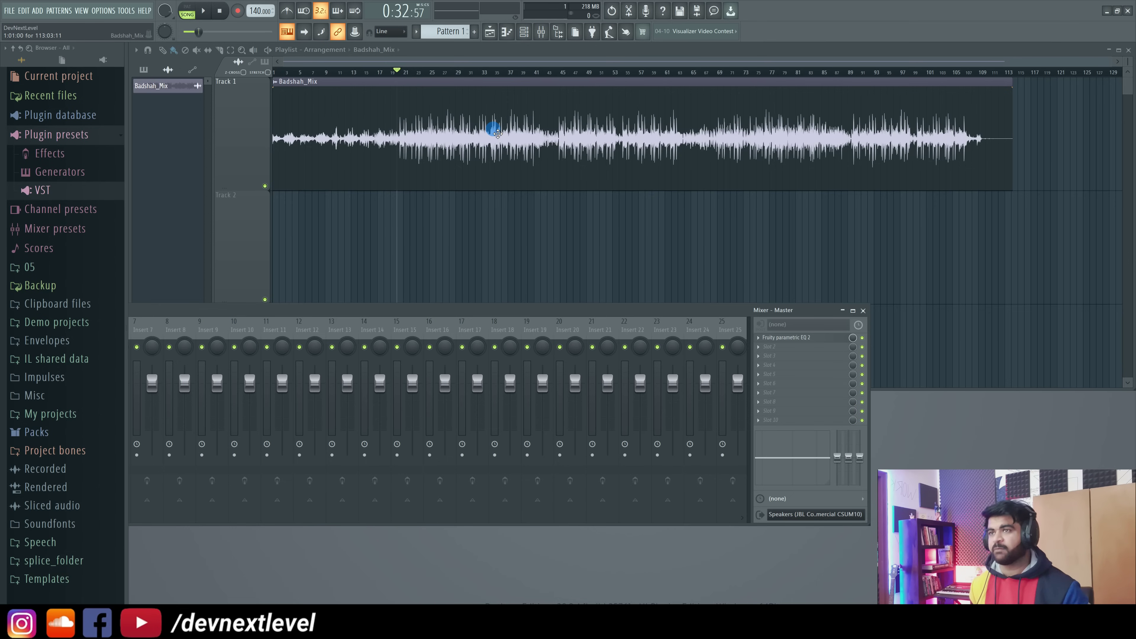
Step: Add Fruity Limiter to the Master track's second effect slot, switch it to compressor mode, and rearrange the windows around it
{"action": "scroll", "coordinate": [396, 72], "scroll_direction": "up", "scroll_amount": 3}
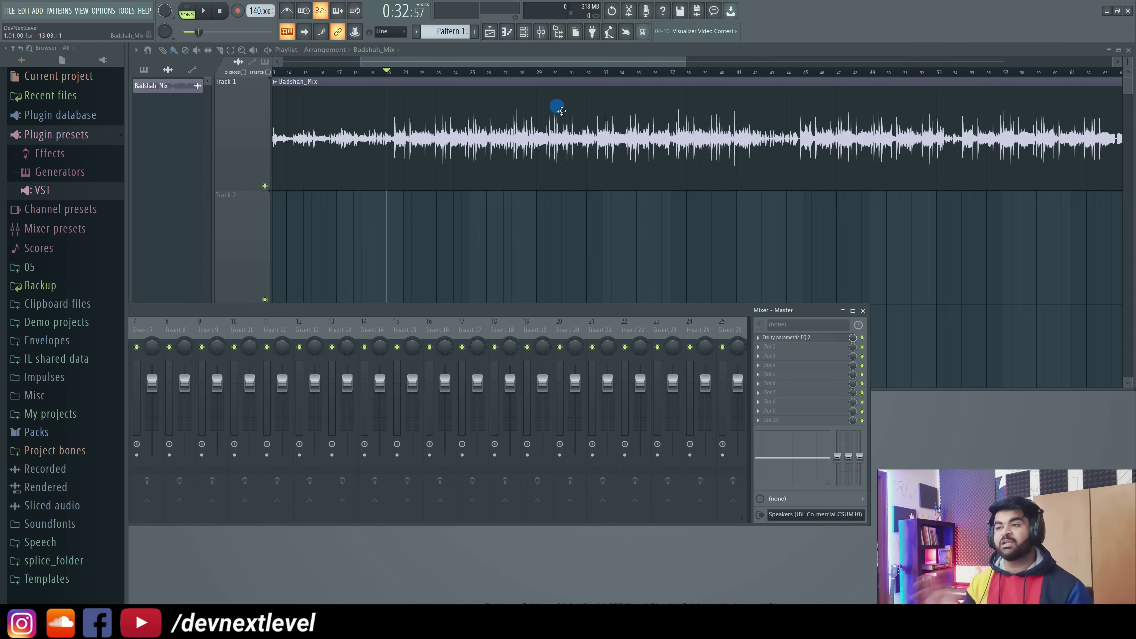
{"action": "left_click", "coordinate": [777, 347]}
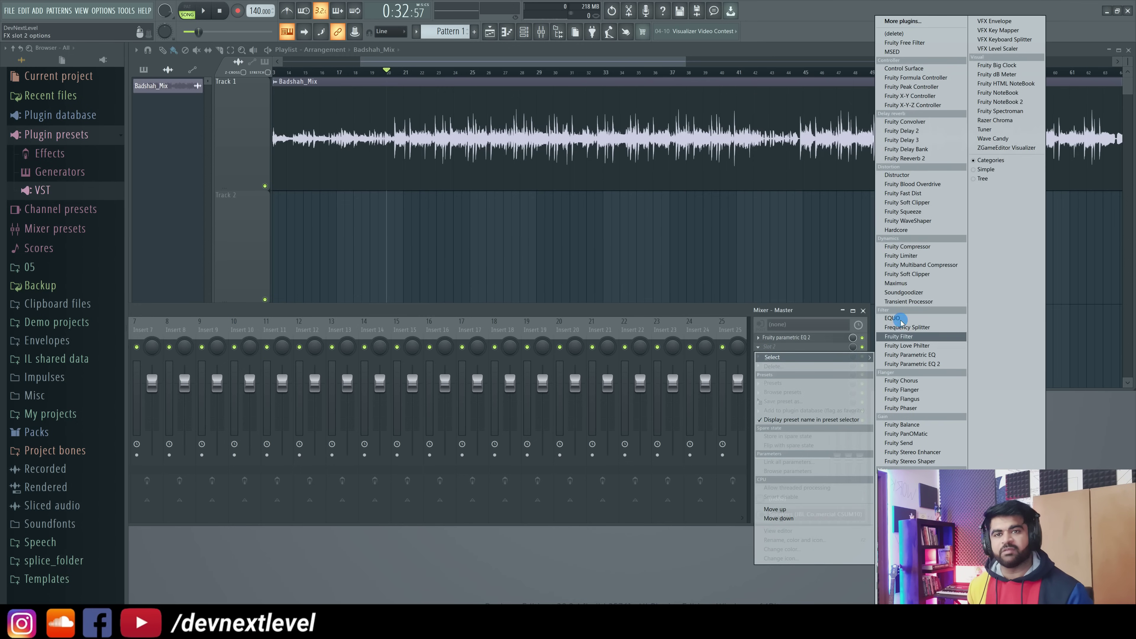
{"action": "left_click", "coordinate": [901, 256]}
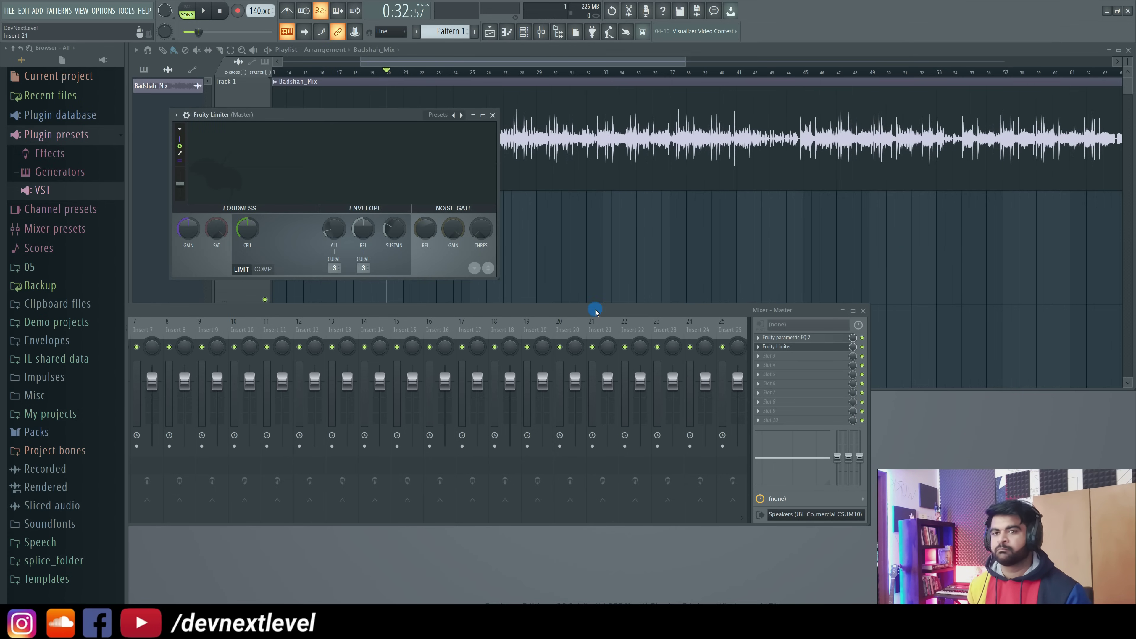
{"action": "left_click_drag", "start_coordinate": [595, 312], "coordinate": [832, 401]}
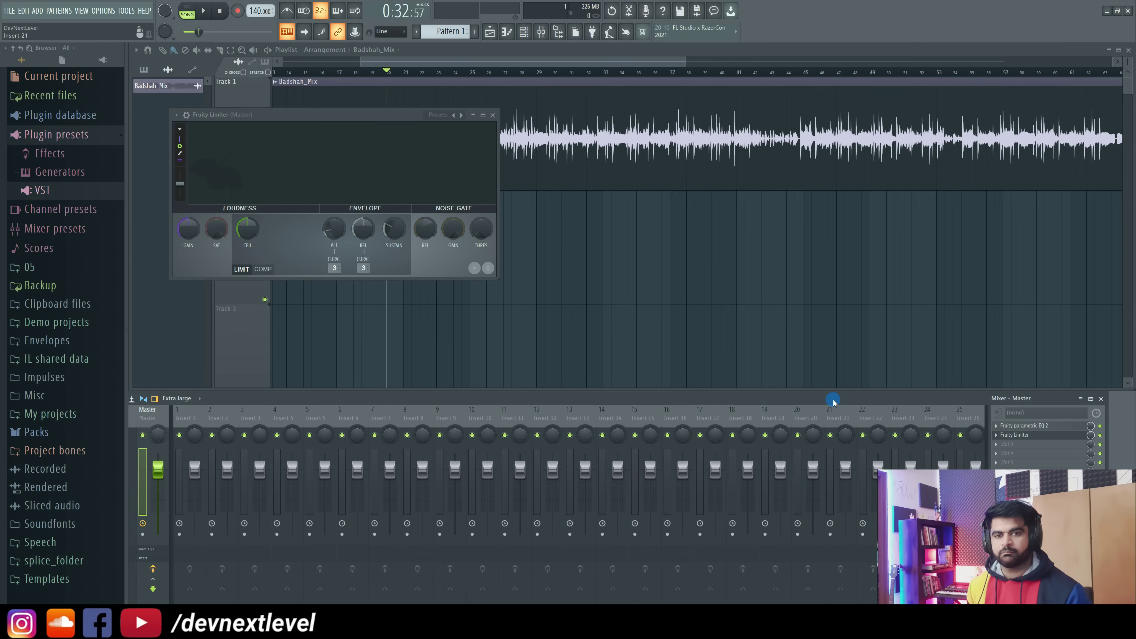
{"action": "left_click", "coordinate": [263, 269]}
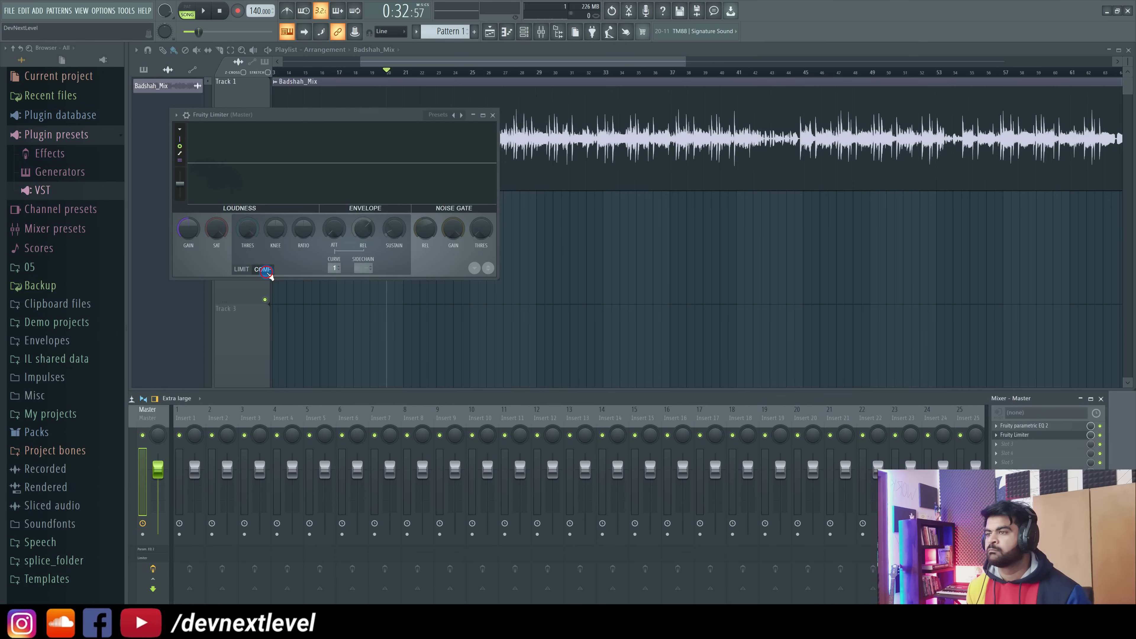
{"action": "left_click_drag", "start_coordinate": [406, 119], "coordinate": [520, 234]}
Step: Audition the mix through the limiter from about 0:33, where the first loud section starts, and raise the compressor ratio
{"action": "left_click", "coordinate": [394, 74]}
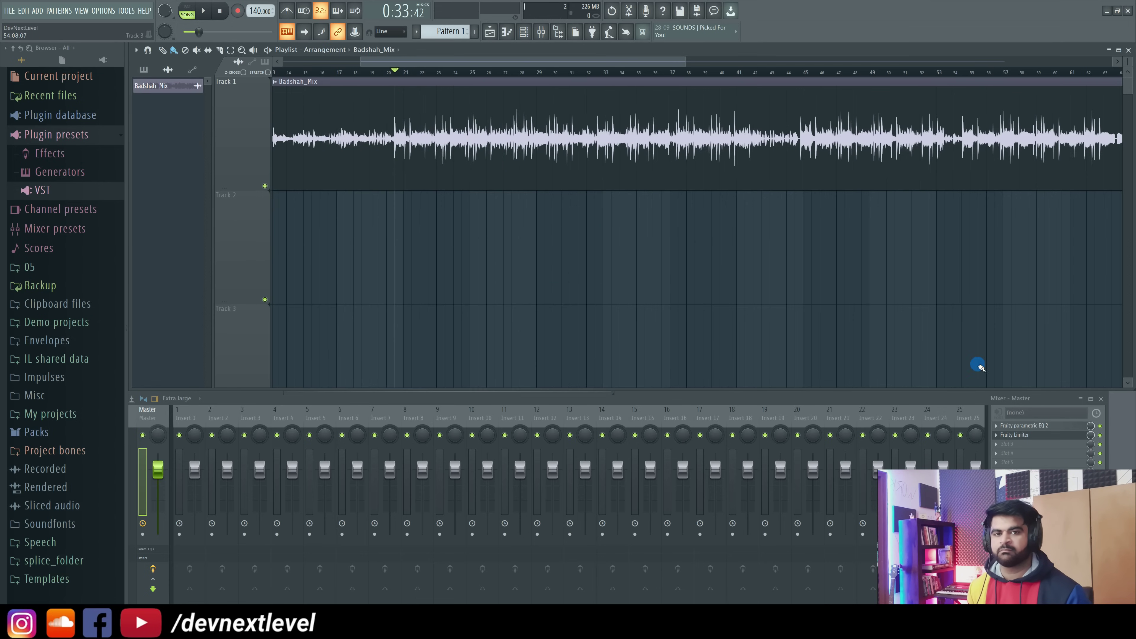
{"action": "left_click", "coordinate": [1033, 436]}
{"action": "key", "text": "space"}
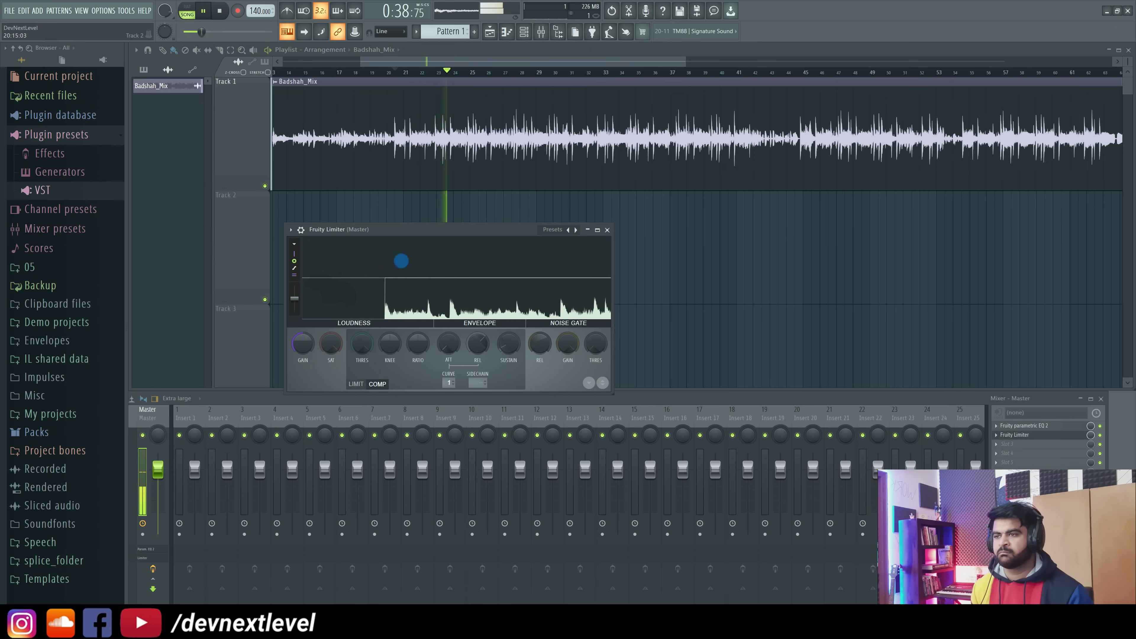
{"action": "key", "text": "space"}
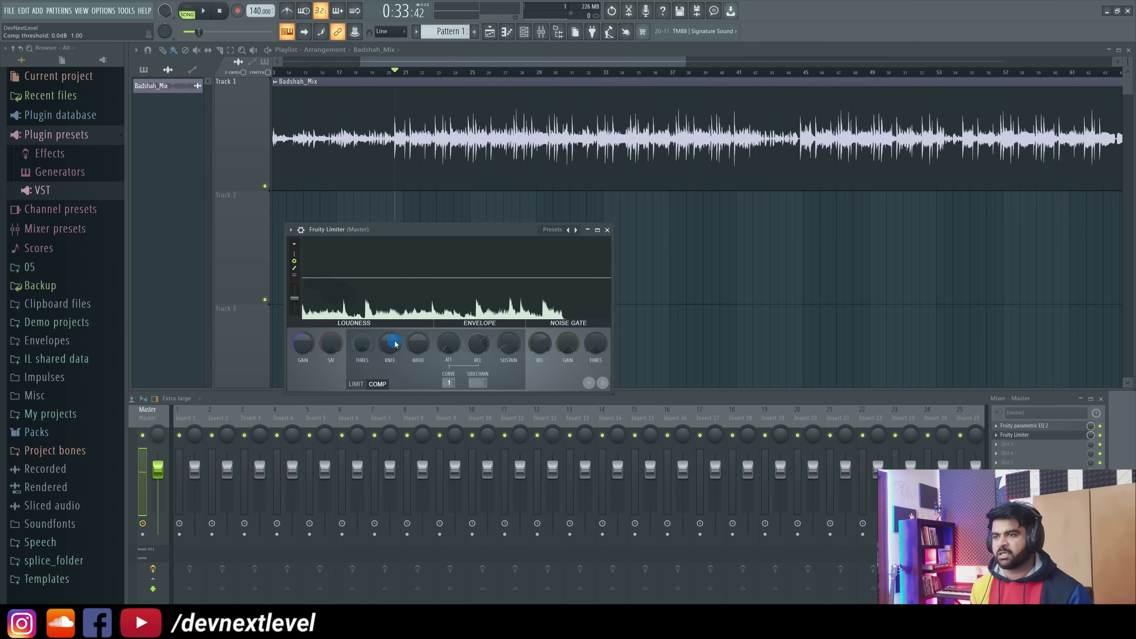
{"action": "left_click_drag", "start_coordinate": [422, 344], "coordinate": [421, 341]}
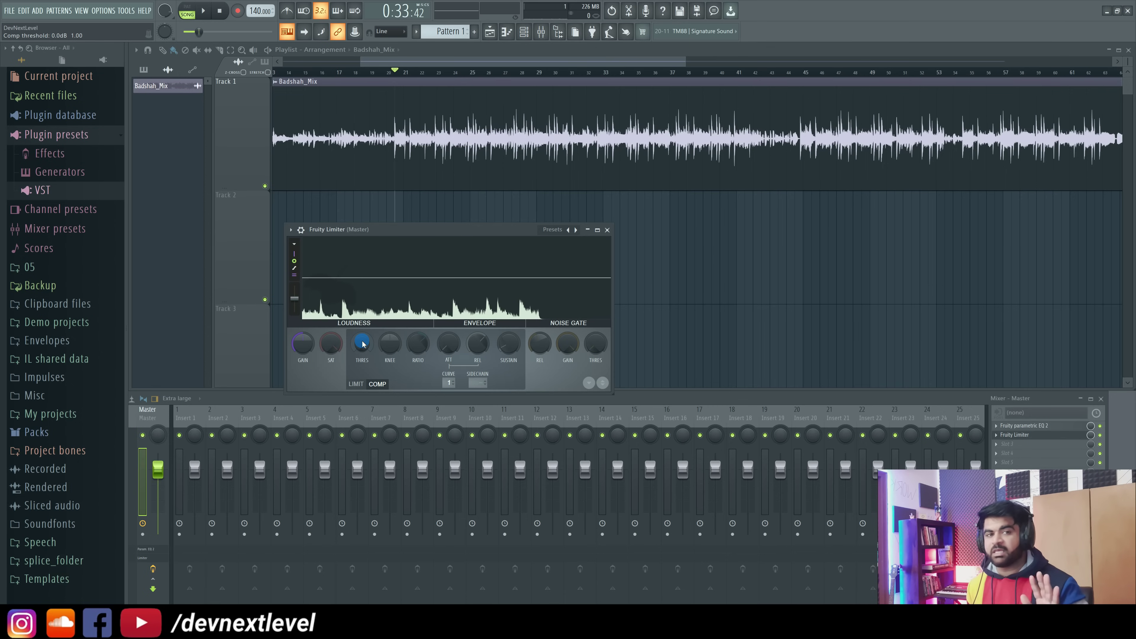
Step: Lower the compressor threshold to about -15.2 dB while the mix plays
{"action": "key", "text": "space"}
{"action": "left_click_drag", "start_coordinate": [362, 344], "coordinate": [362, 418]}
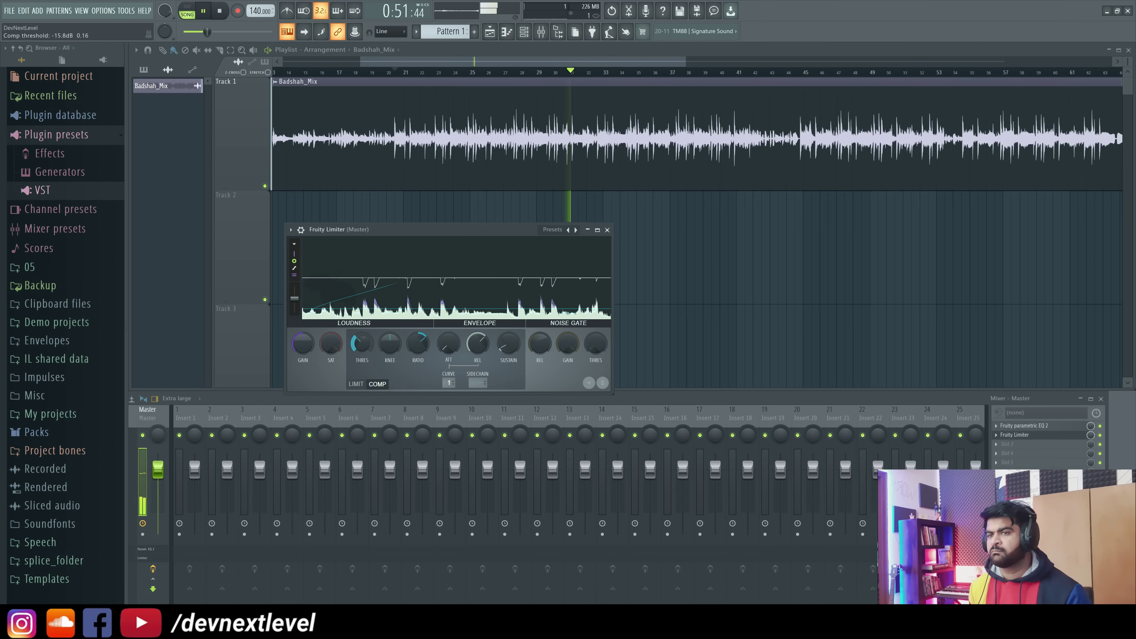
{"action": "left_click_drag", "start_coordinate": [362, 343], "coordinate": [362, 342]}
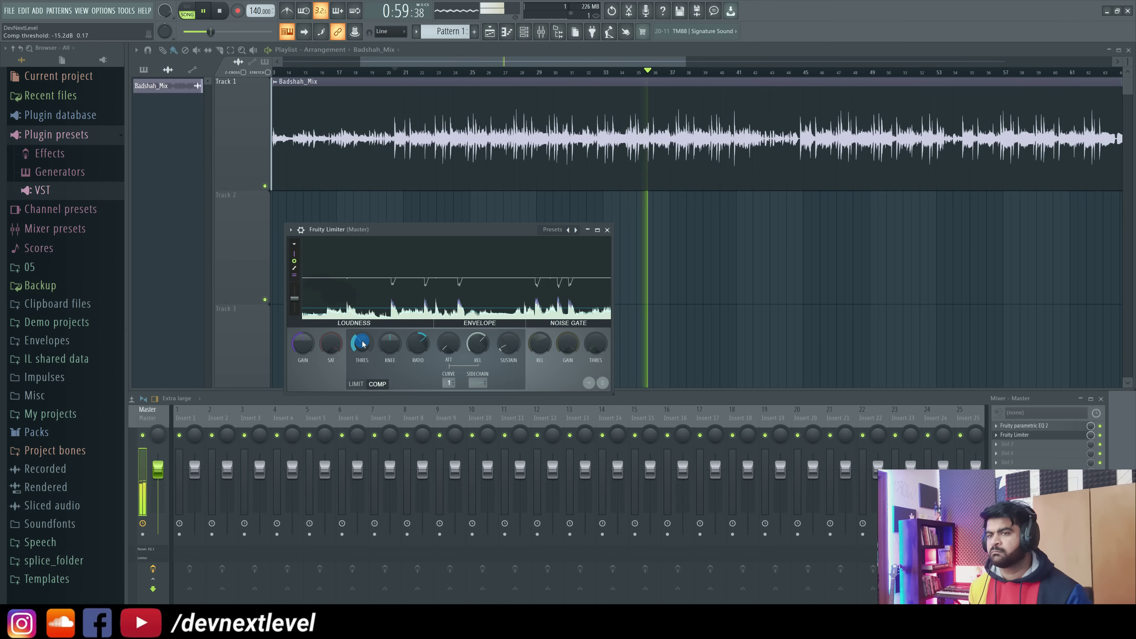
{"action": "key", "text": "space"}
Step: Move the playback start to about 1:05 and check the compressor's gain reduction as the song passes into its next section
{"action": "key", "text": "space"}
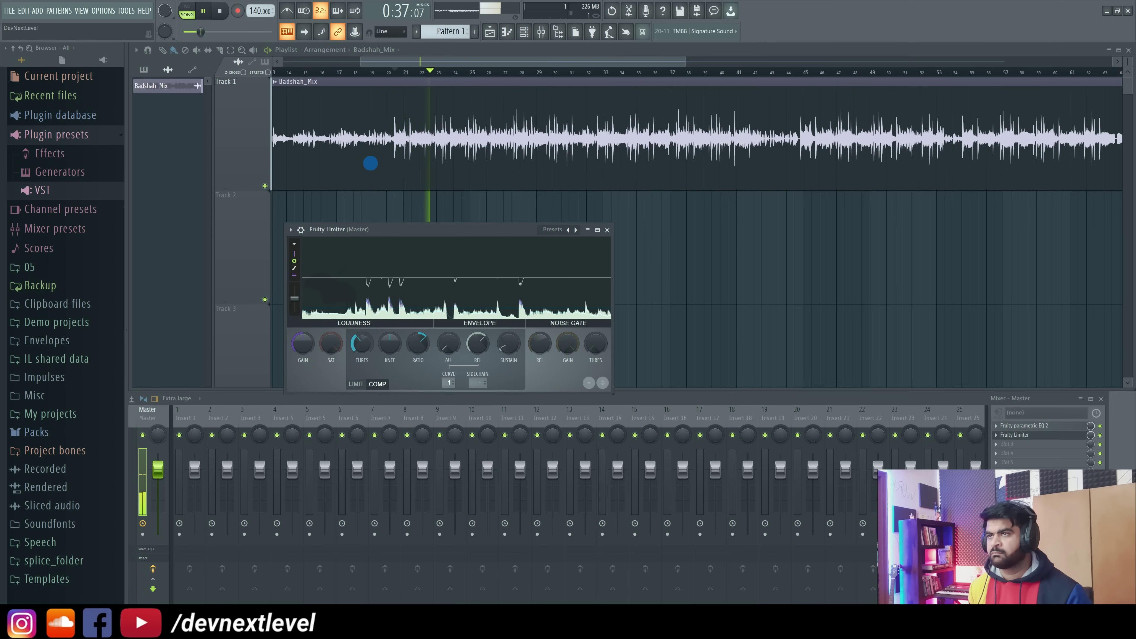
{"action": "left_click", "coordinate": [401, 61]}
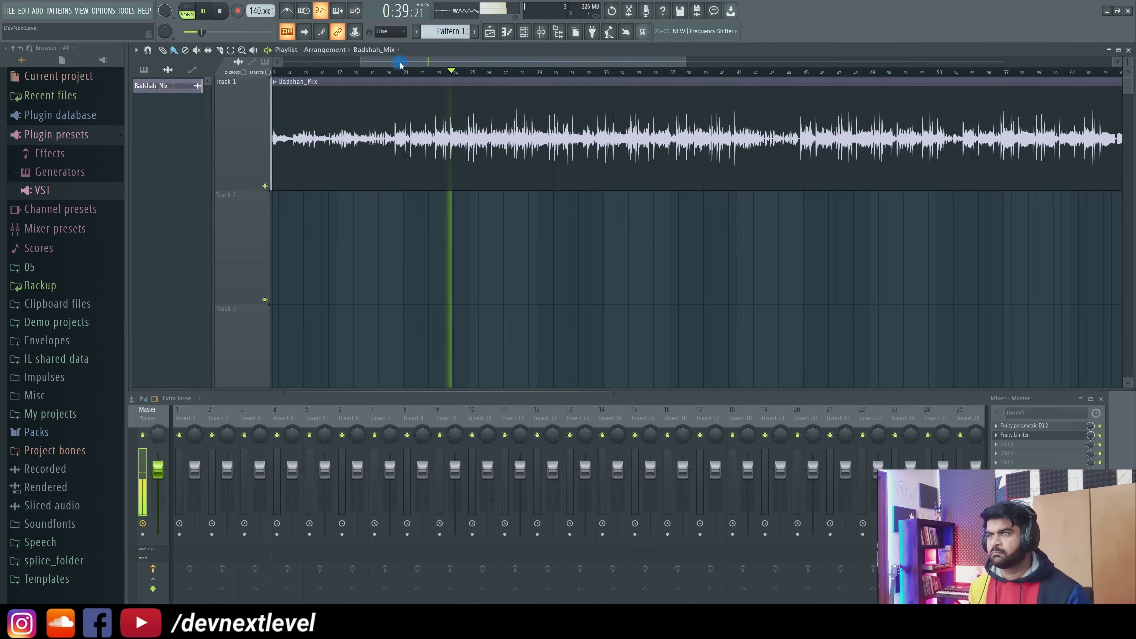
{"action": "scroll", "coordinate": [400, 69], "scroll_direction": "down", "scroll_amount": 3}
{"action": "left_click", "coordinate": [558, 72]}
{"action": "left_click", "coordinate": [524, 72]}
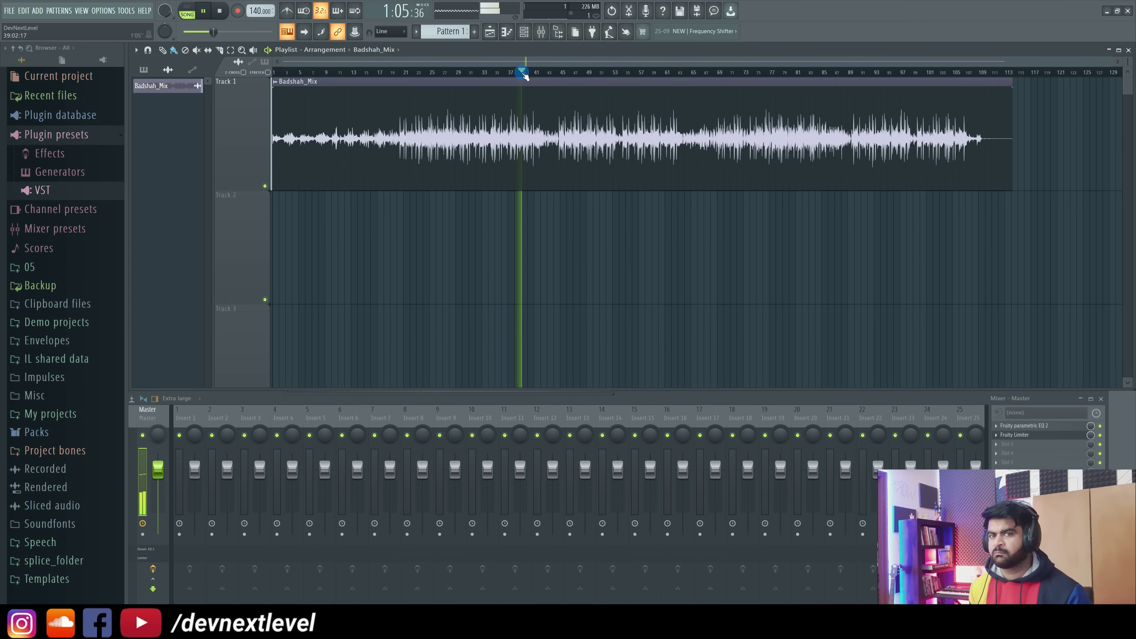
{"action": "left_click", "coordinate": [1007, 437]}
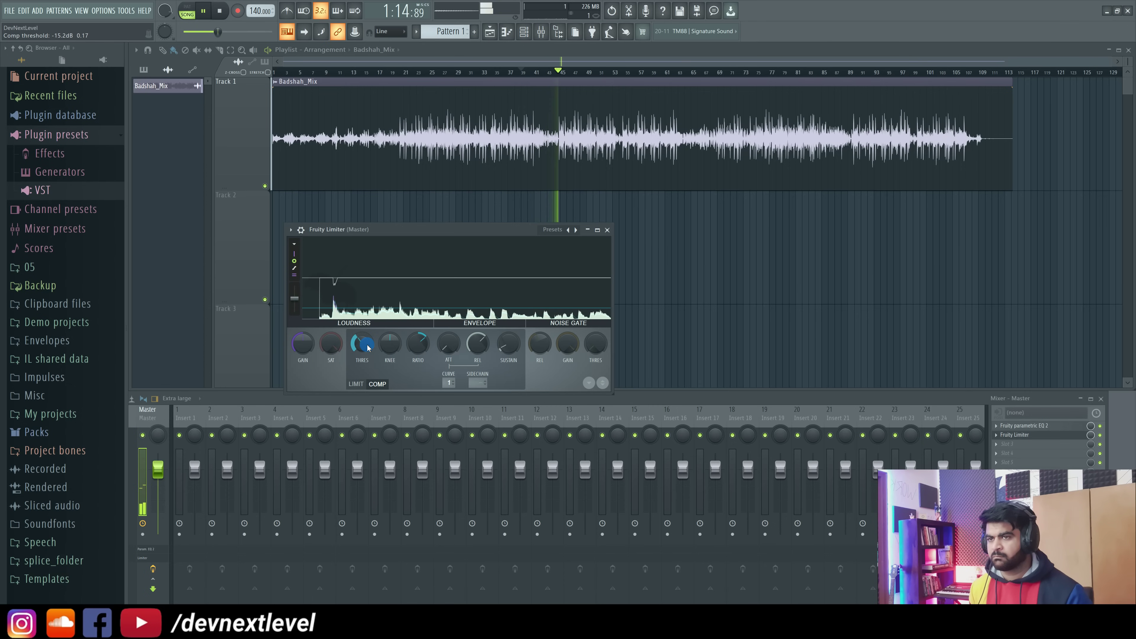
{"action": "key", "text": "space"}
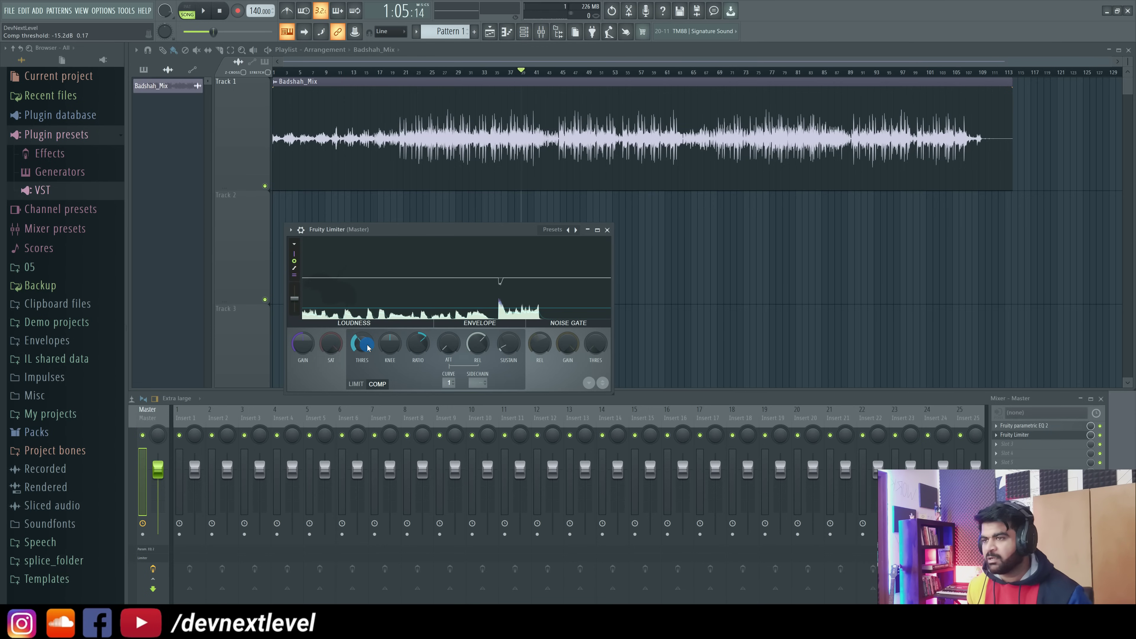
Step: Fine-tune the compressor threshold to -16.0 dB during playback from 1:05
{"action": "key", "text": "space"}
{"action": "left_click_drag", "start_coordinate": [367, 347], "coordinate": [368, 351]}
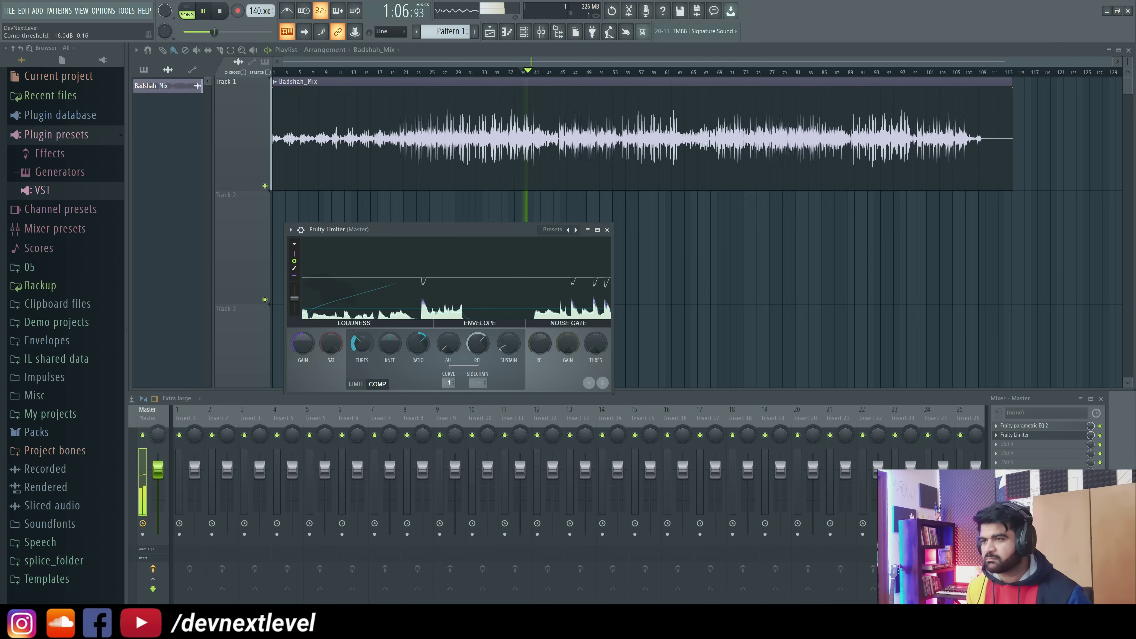
{"action": "key", "text": "space"}
Step: Try compressor attack times of about 5 ms and 17 ms, and return the attack to 0 ms
{"action": "left_click_drag", "start_coordinate": [449, 343], "coordinate": [448, 344]}
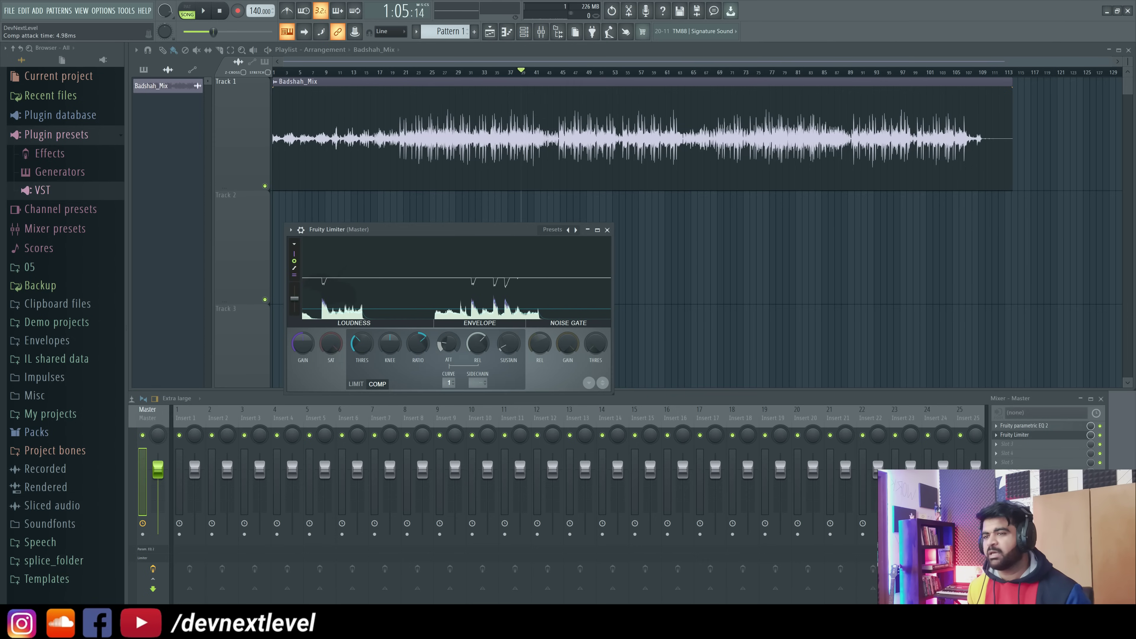
{"action": "left_click_drag", "start_coordinate": [449, 344], "coordinate": [448, 343]}
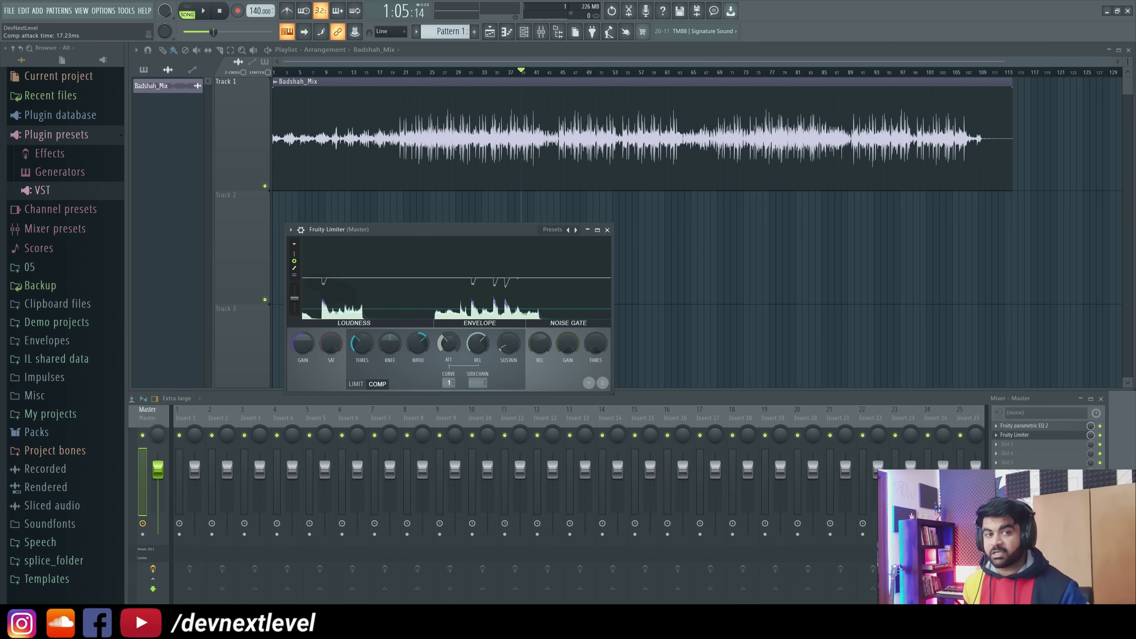
{"action": "left_click_drag", "start_coordinate": [449, 343], "coordinate": [448, 343]}
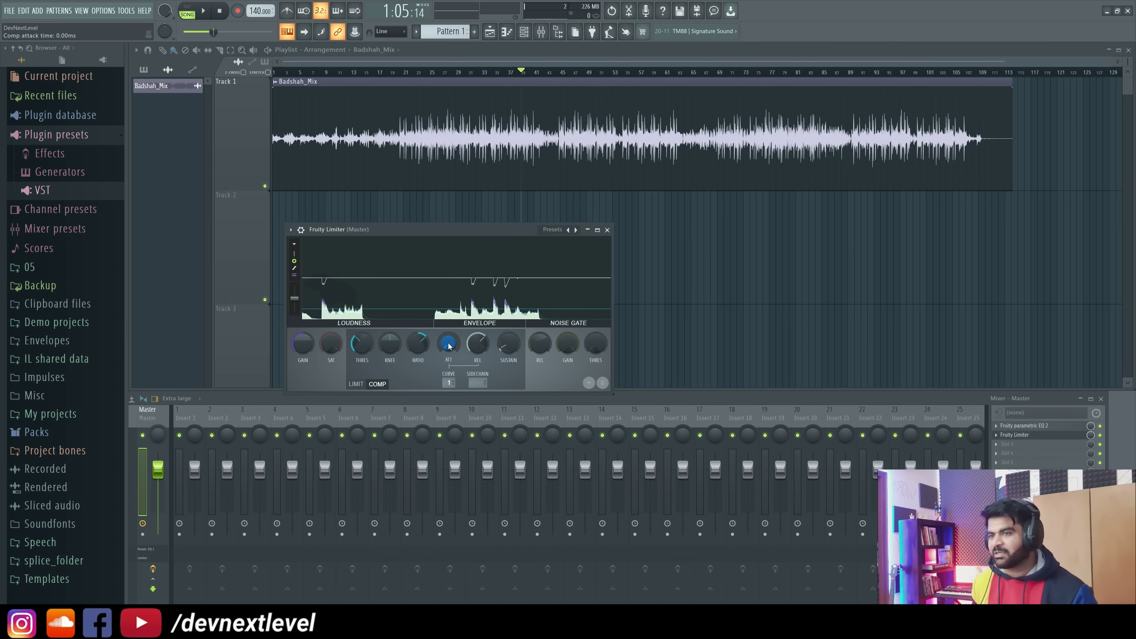
Step: Set the compressor attack to about 10.8 ms and fine-tune the release while the mix plays, closing the limiter when done
{"action": "key", "text": "space"}
{"action": "left_click_drag", "start_coordinate": [449, 346], "coordinate": [449, 323]}
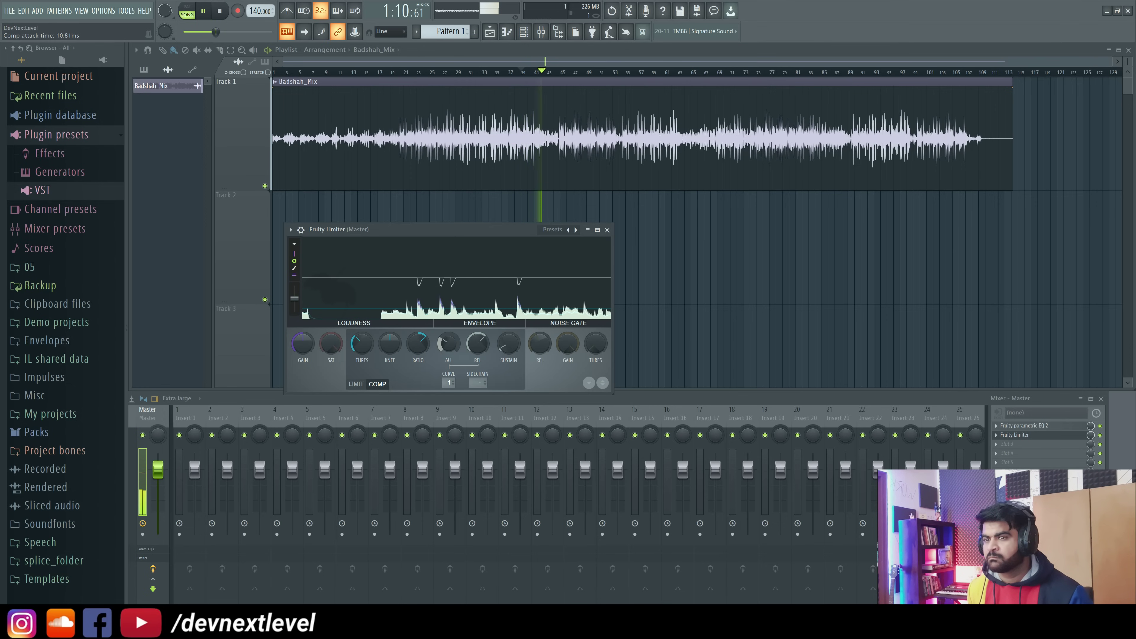
{"action": "left_click_drag", "start_coordinate": [362, 343], "coordinate": [418, 340]}
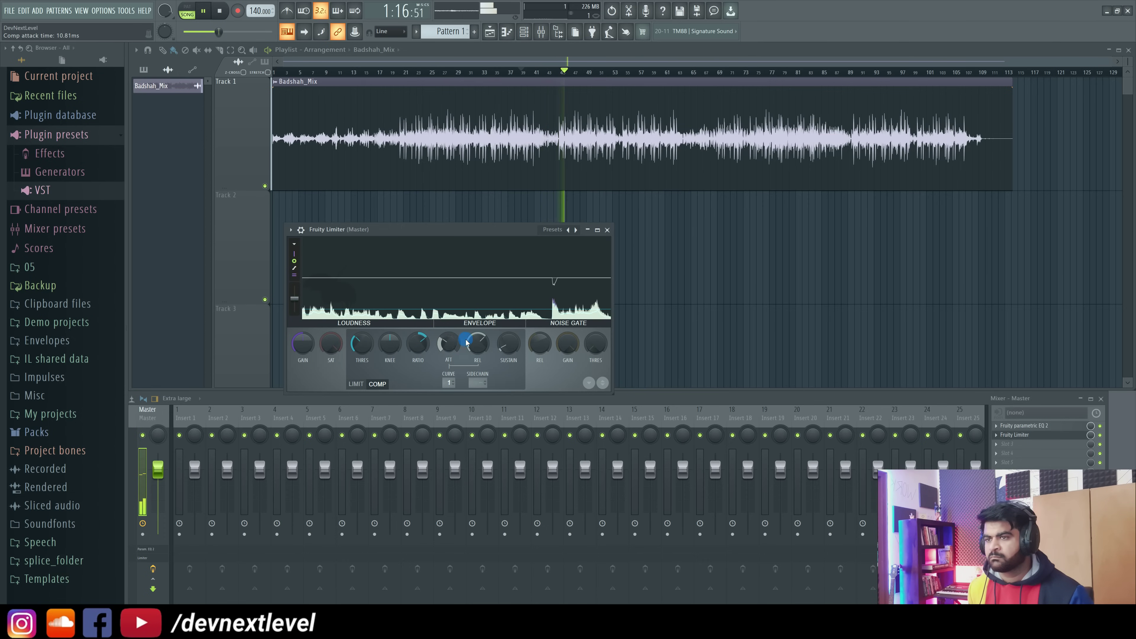
{"action": "left_click_drag", "start_coordinate": [475, 345], "coordinate": [474, 348]}
{"action": "key", "text": "space"}
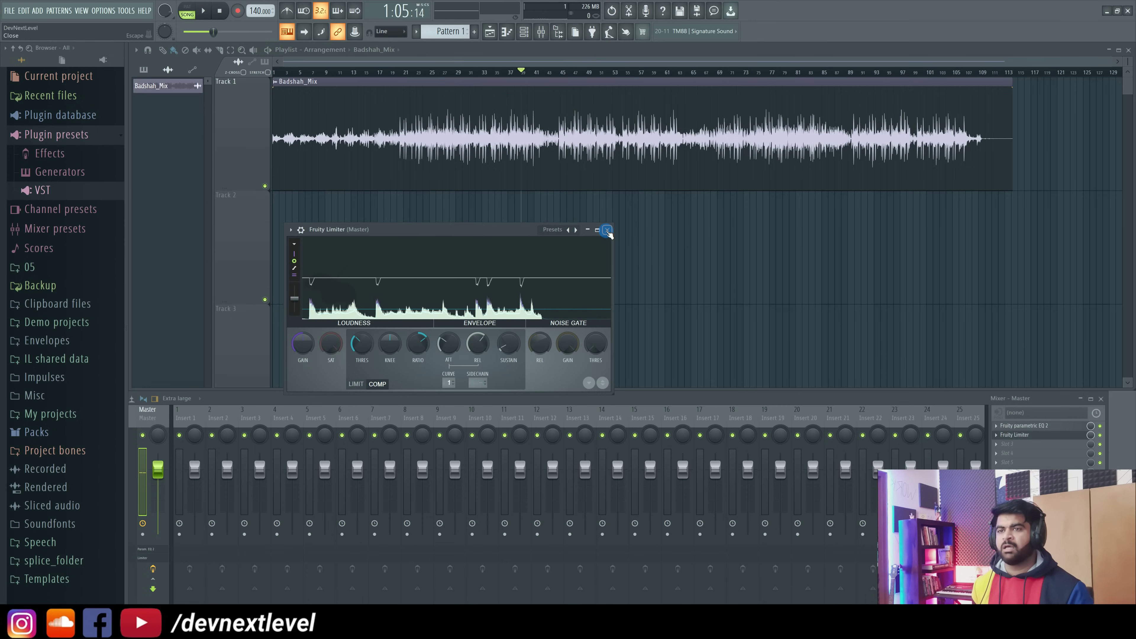
{"action": "left_click", "coordinate": [607, 229]}
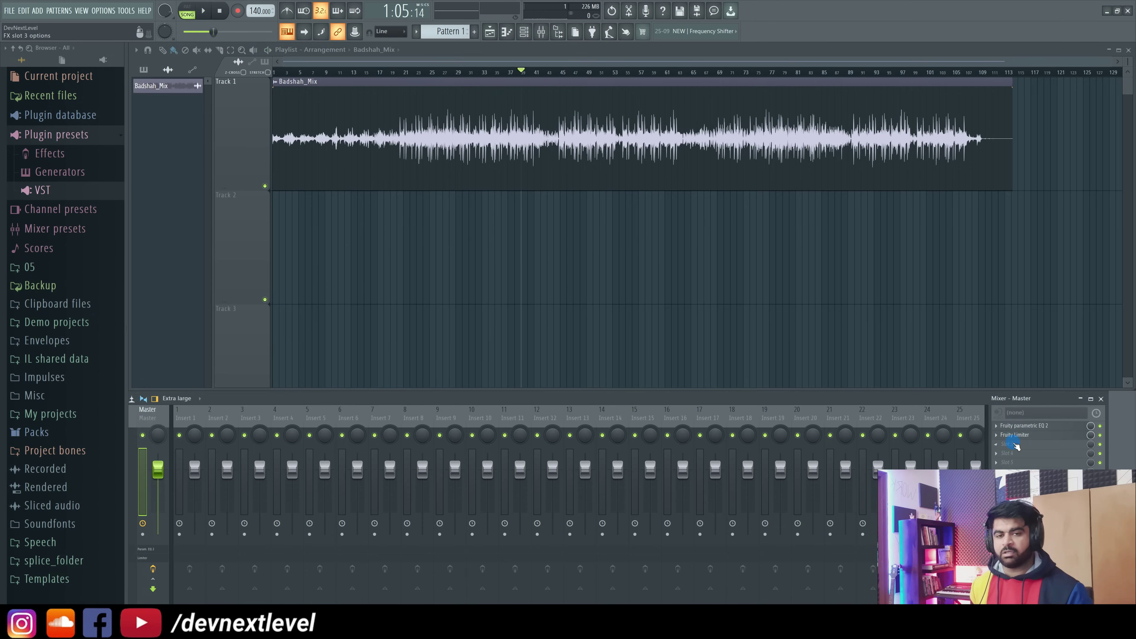
Step: Add a second Fruity Parametric EQ 2 in the Master's third slot with an enlarged window, and turn on its linear phase mode
{"action": "left_click", "coordinate": [1015, 449]}
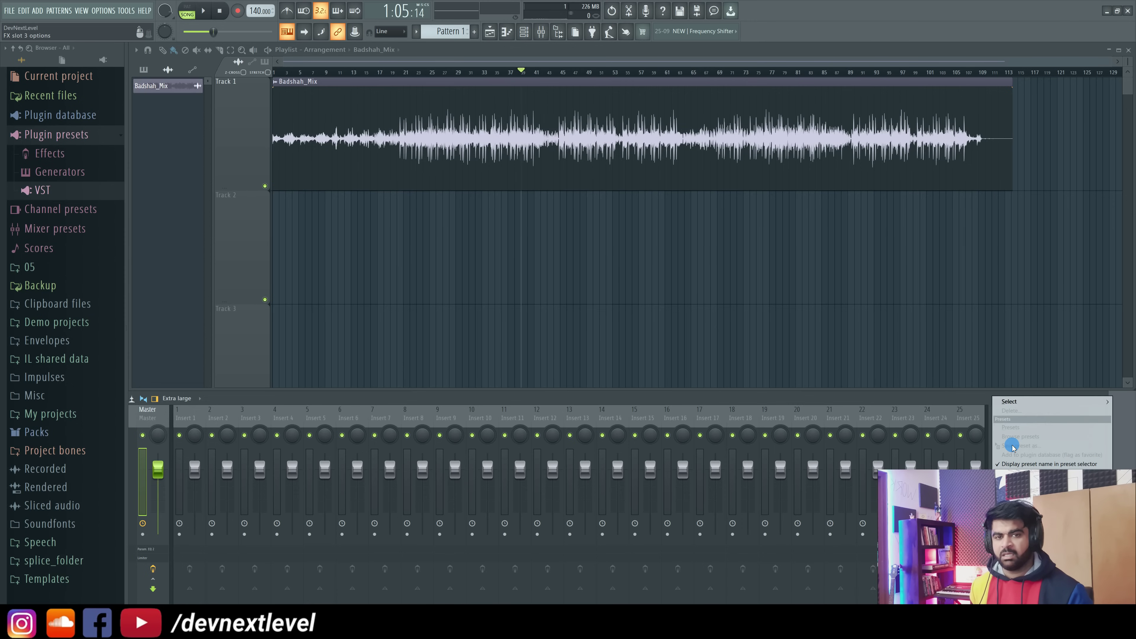
{"action": "mouse_move", "coordinate": [1018, 404]}
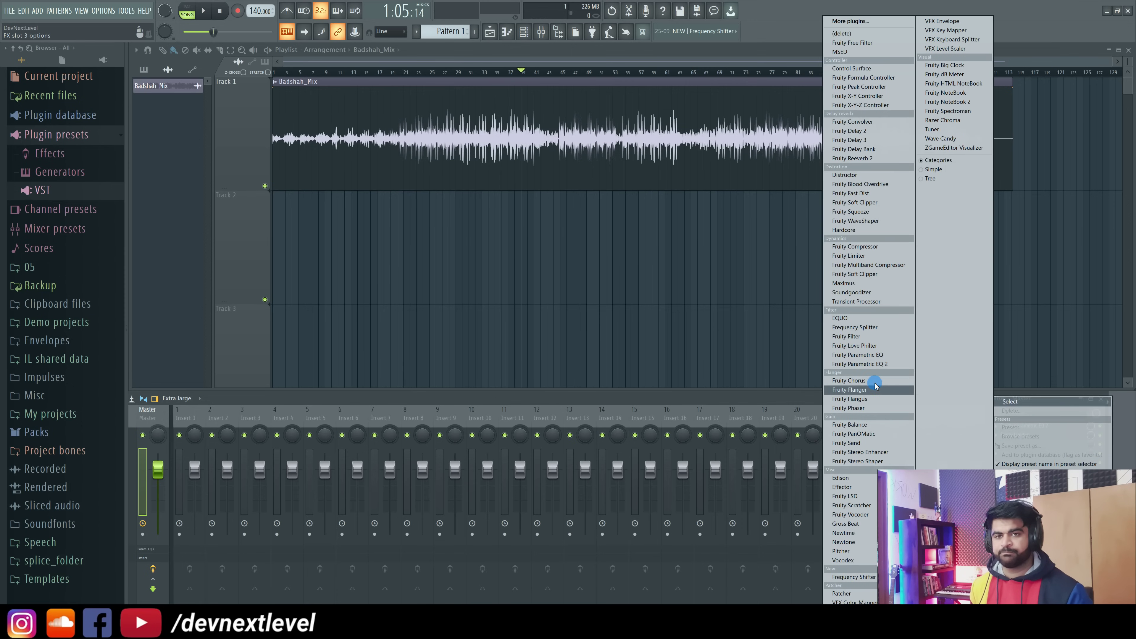
{"action": "left_click", "coordinate": [878, 367]}
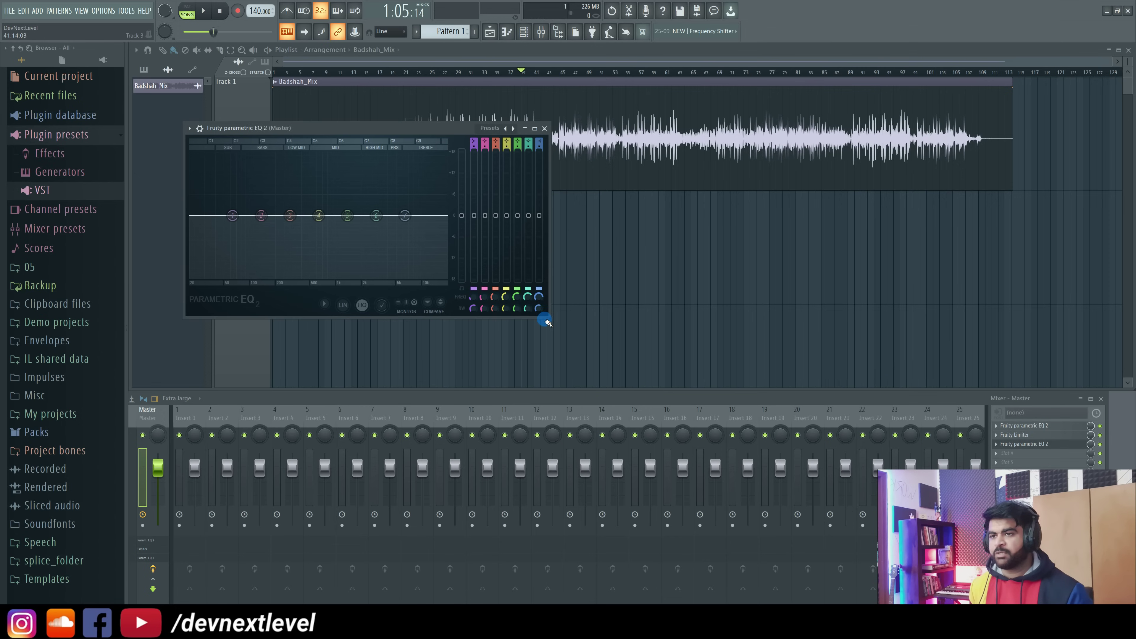
{"action": "left_click_drag", "start_coordinate": [551, 320], "coordinate": [685, 387]}
{"action": "left_click_drag", "start_coordinate": [475, 130], "coordinate": [544, 106]}
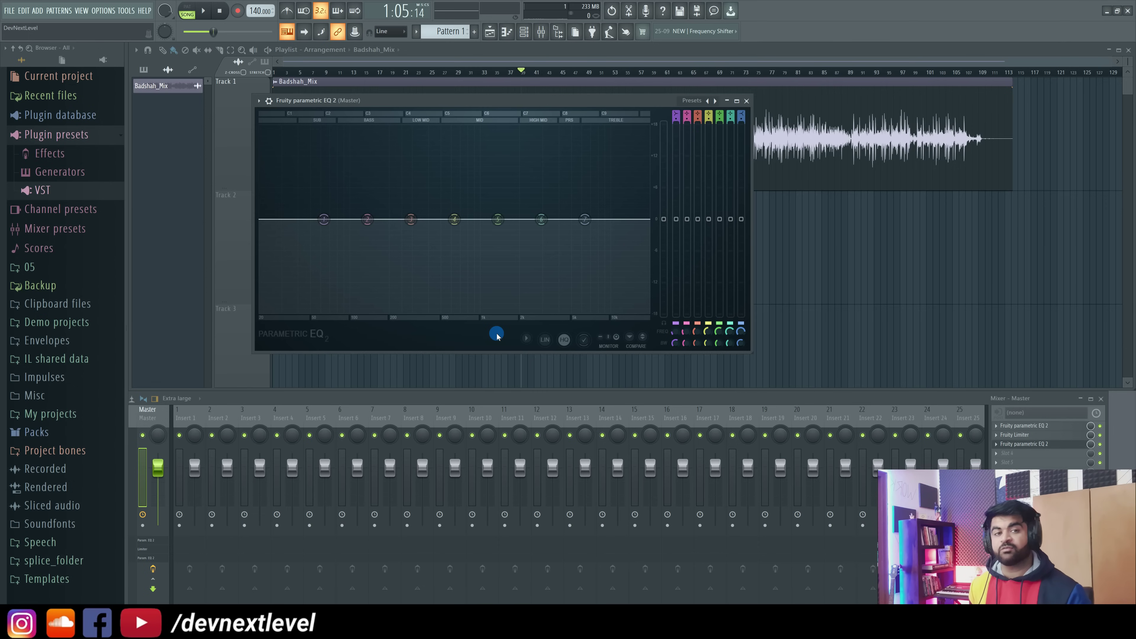
{"action": "left_click", "coordinate": [547, 346]}
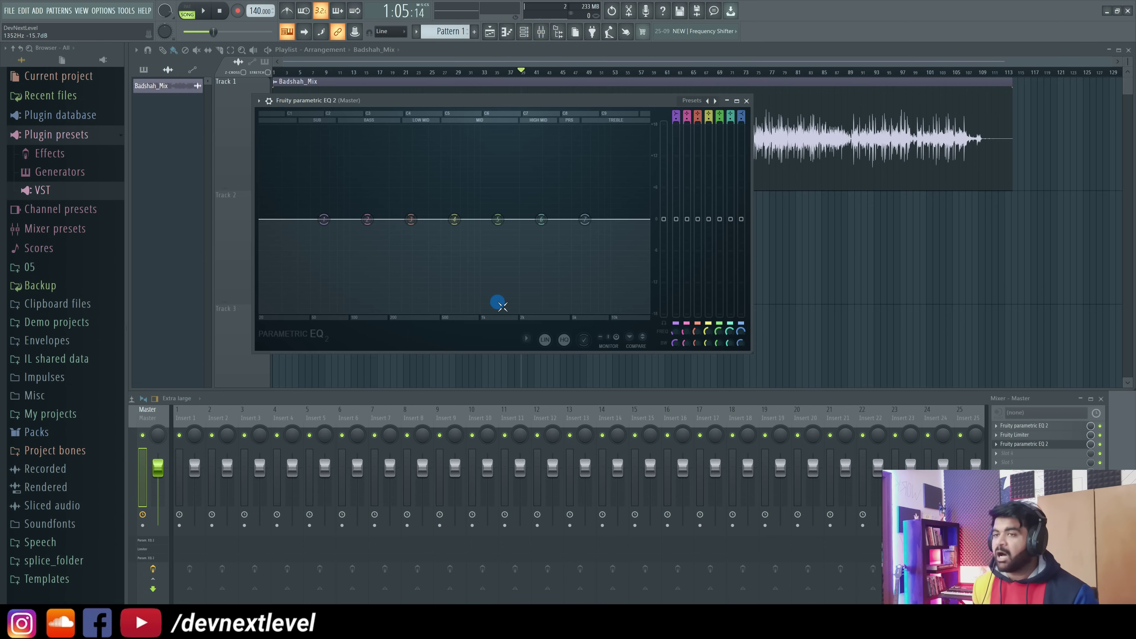
Step: Play the mix from 1:05 and examine its frequency balance in the new EQ's spectrum
{"action": "key", "text": "space"}
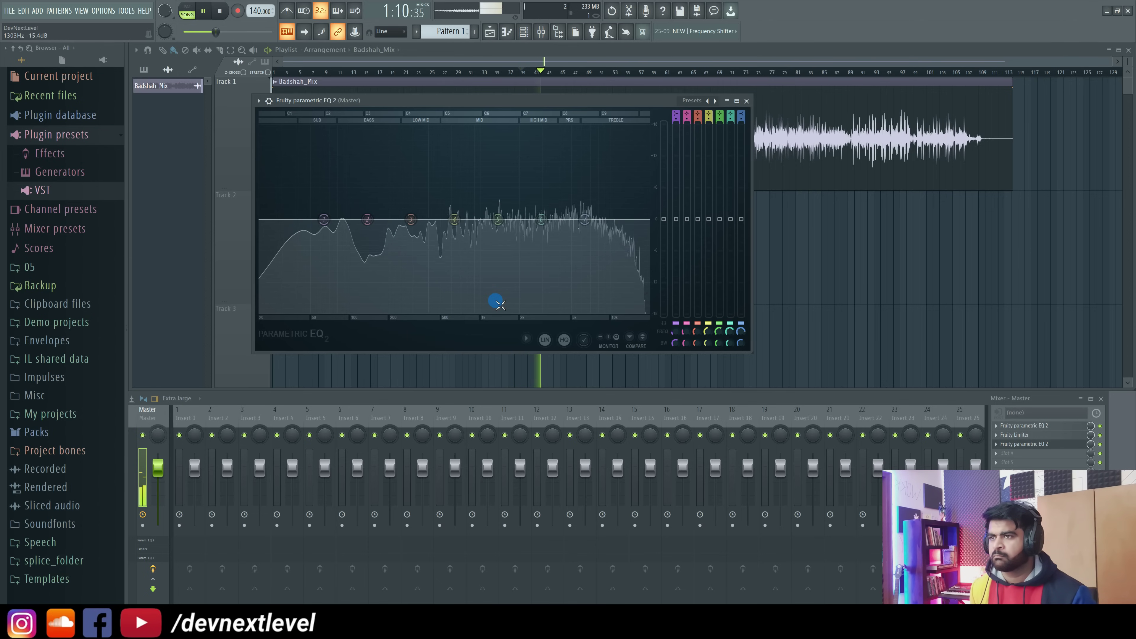
{"action": "key", "text": "space"}
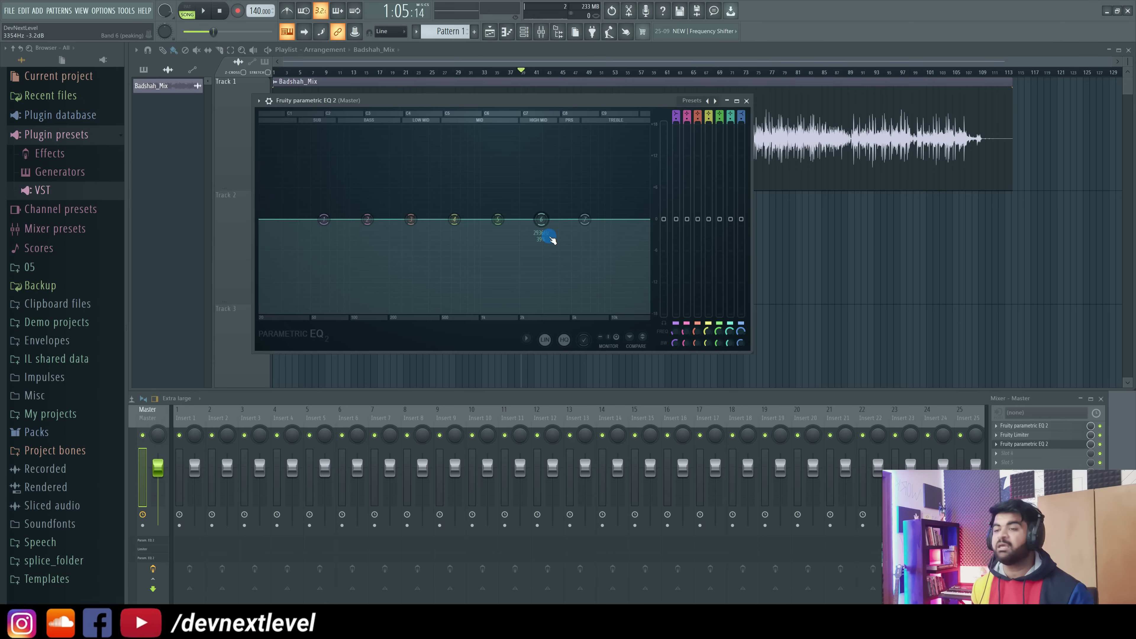
{"action": "key", "text": "space"}
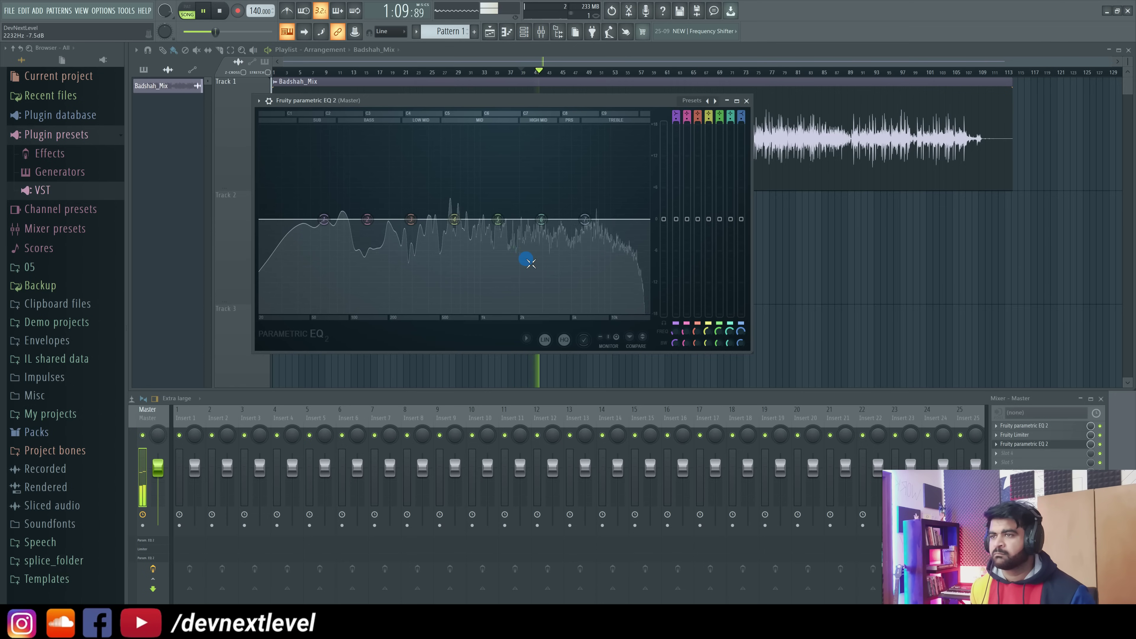
{"action": "key", "text": "space"}
Step: Boost the second EQ's band 7 high shelf by about 1.1 dB at roughly 5.9 kHz while listening to the mix
{"action": "left_click_drag", "start_coordinate": [584, 219], "coordinate": [583, 217]}
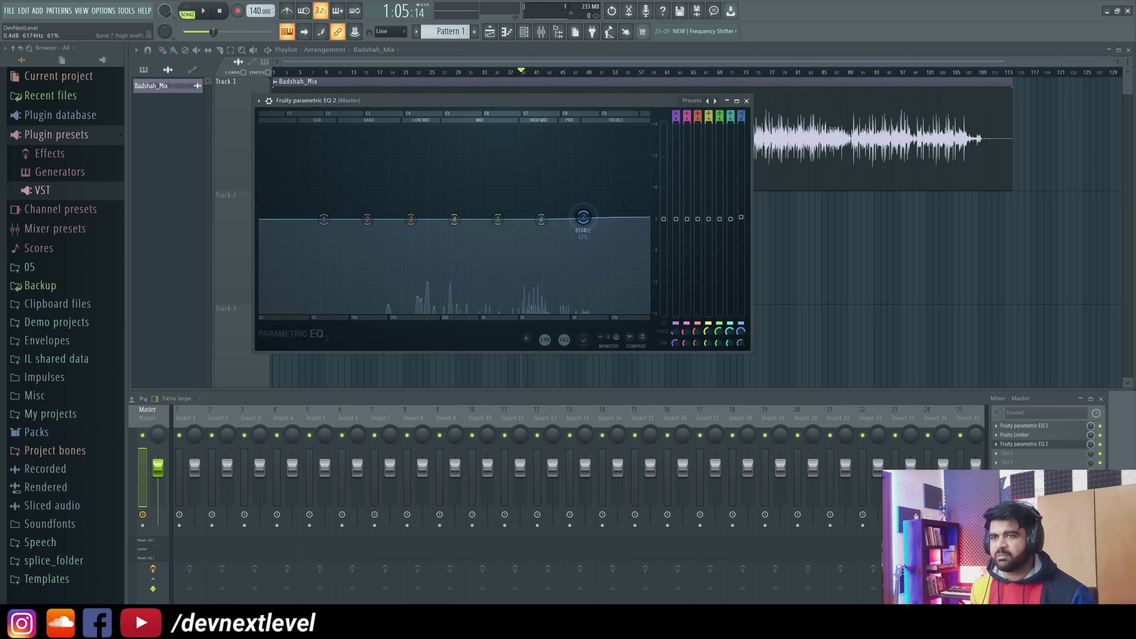
{"action": "key", "text": "space"}
{"action": "left_click_drag", "start_coordinate": [581, 216], "coordinate": [580, 215]}
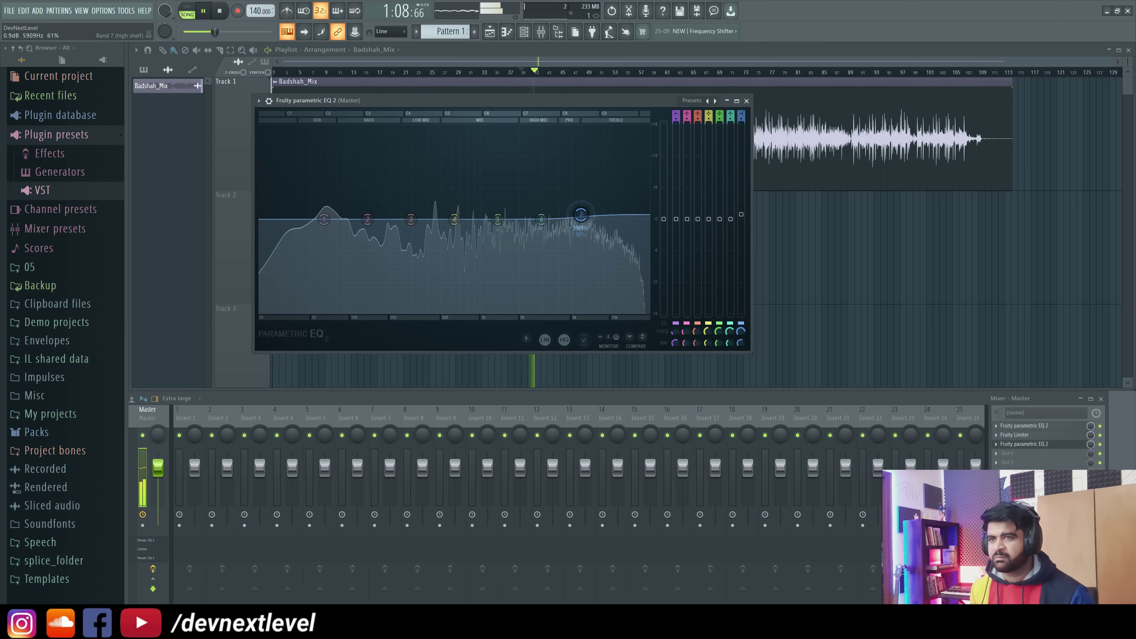
{"action": "left_click_drag", "start_coordinate": [581, 215], "coordinate": [580, 213]}
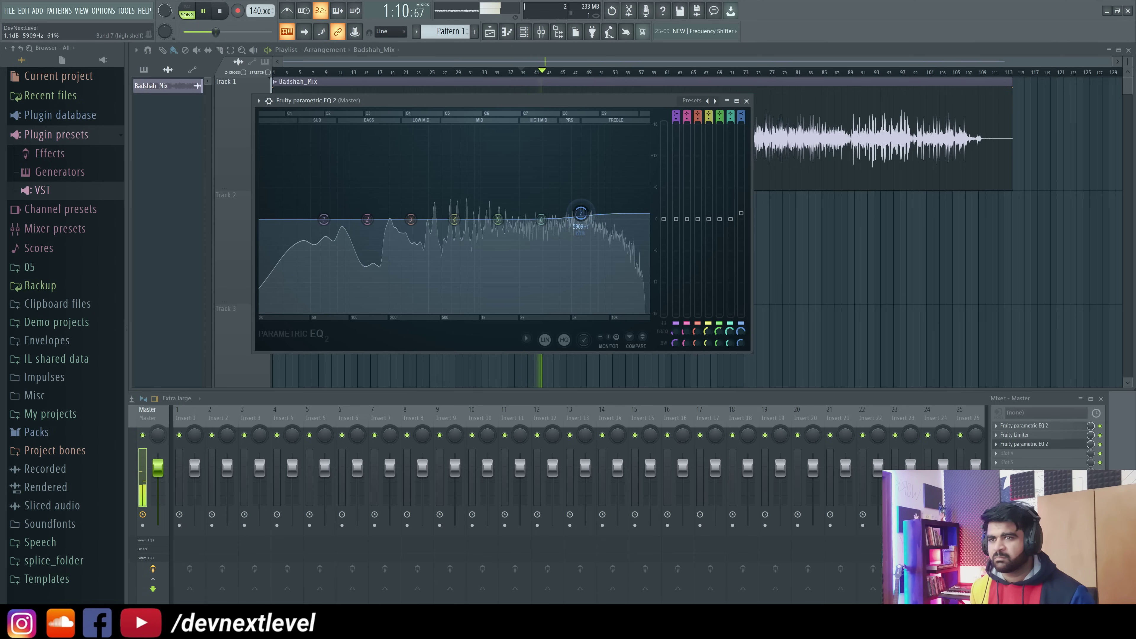
Step: Compare the mix with the second EQ disabled and enabled during playback from 1:05, using the plugin's on/off switch
{"action": "key", "text": "space"}
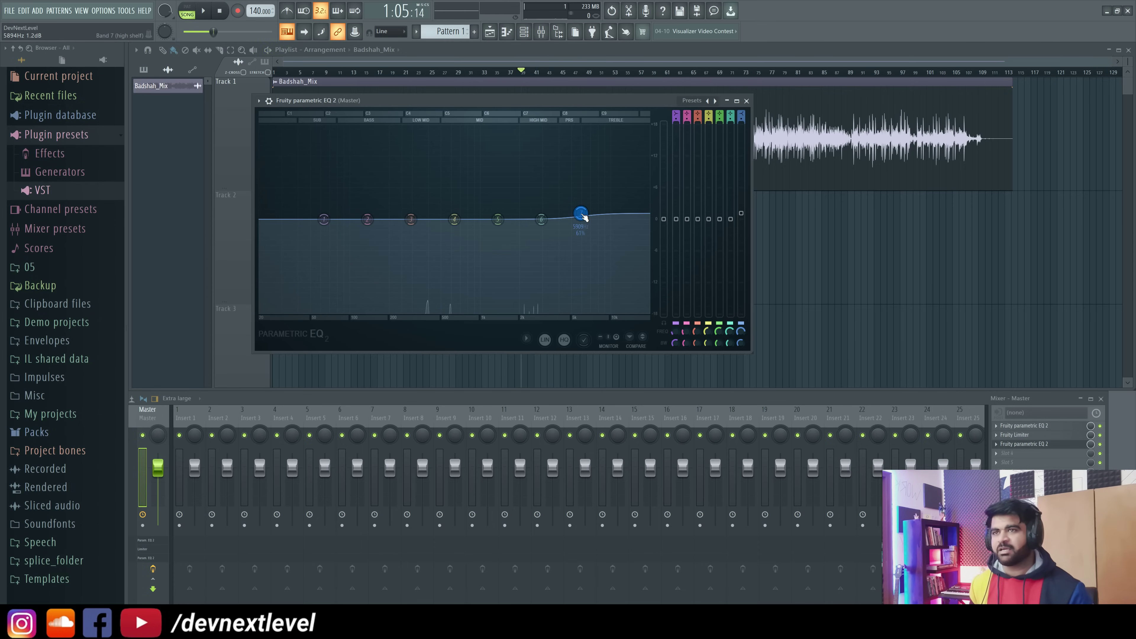
{"action": "left_click", "coordinate": [269, 102]}
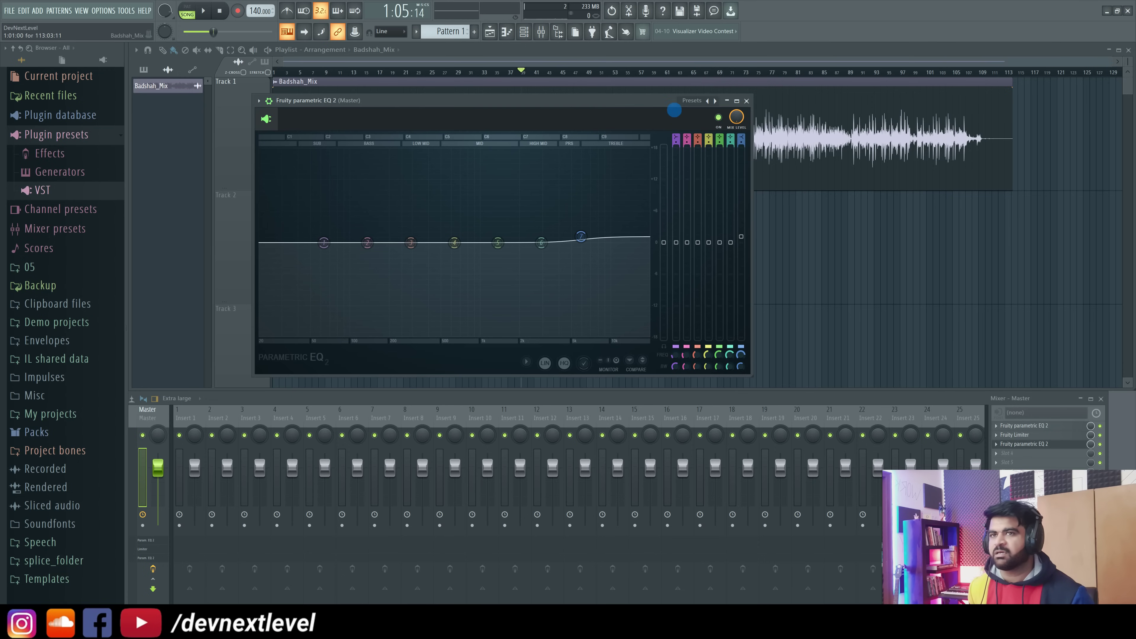
{"action": "key", "text": "space"}
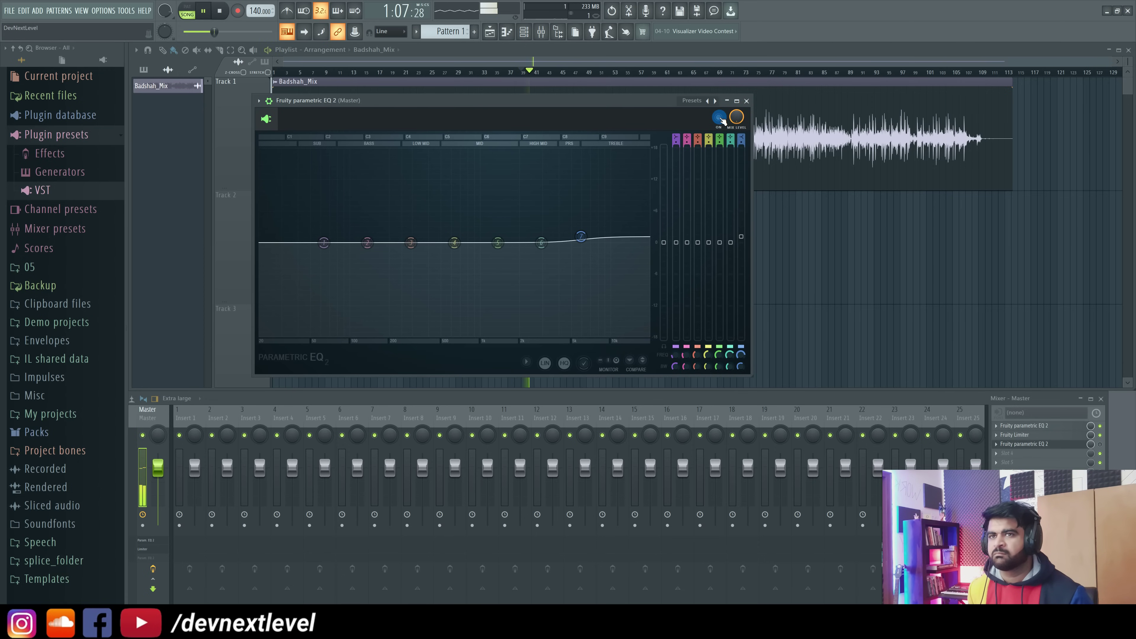
{"action": "left_click", "coordinate": [720, 118]}
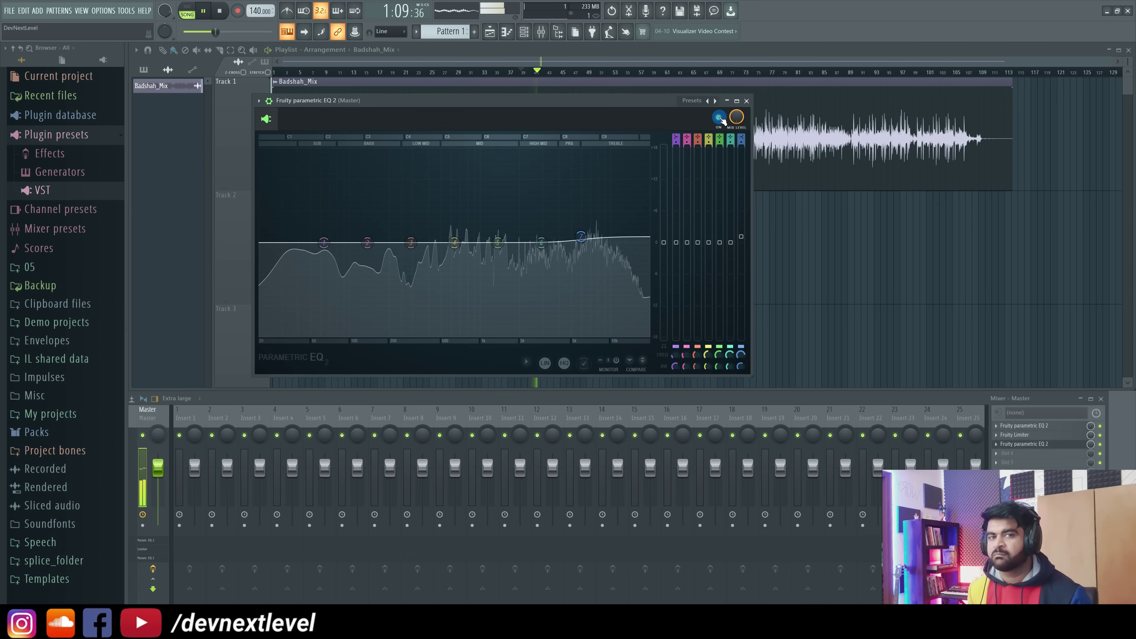
{"action": "key", "text": "space"}
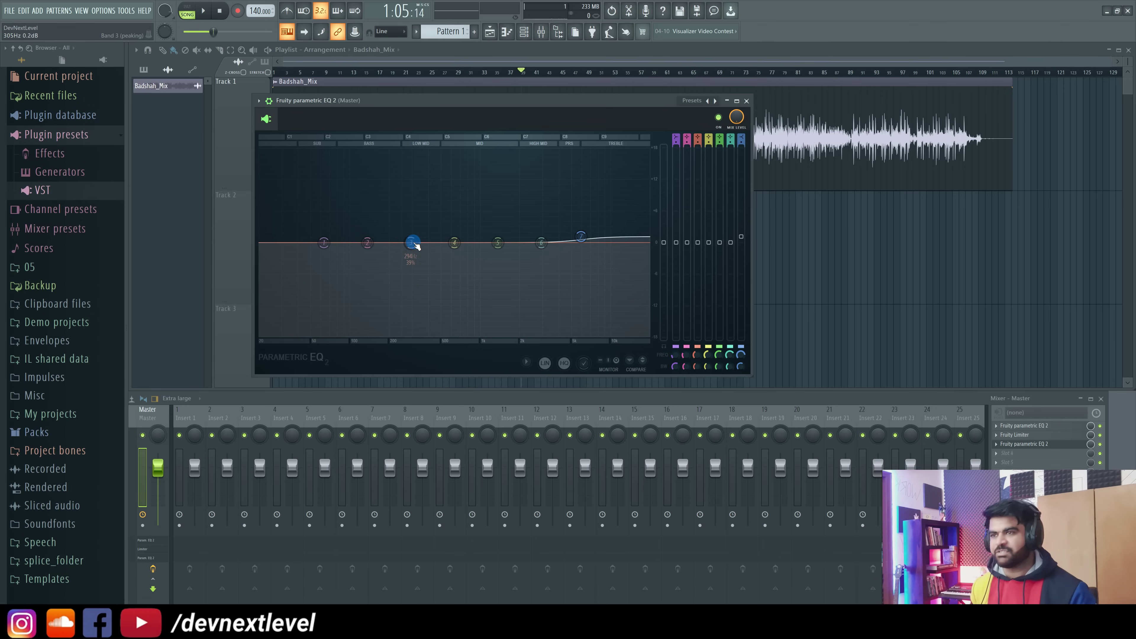
{"action": "left_click_drag", "start_coordinate": [410, 242], "coordinate": [409, 203]}
{"action": "left_click_drag", "start_coordinate": [367, 242], "coordinate": [361, 274]}
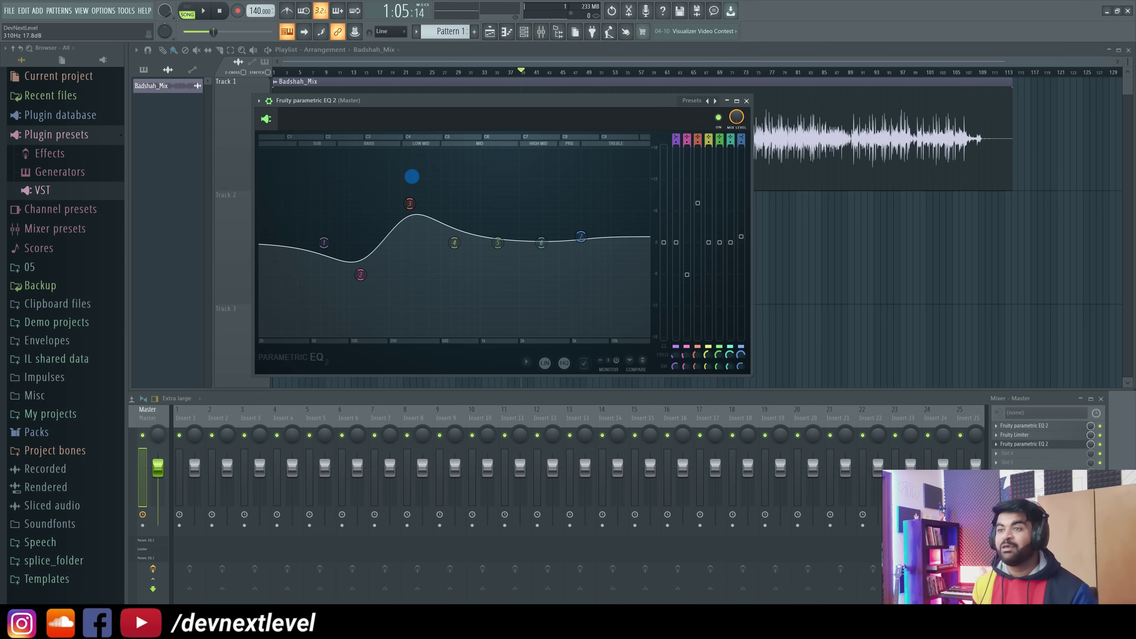
{"action": "left_click_drag", "start_coordinate": [410, 206], "coordinate": [411, 242]}
{"action": "right_click", "coordinate": [363, 273]}
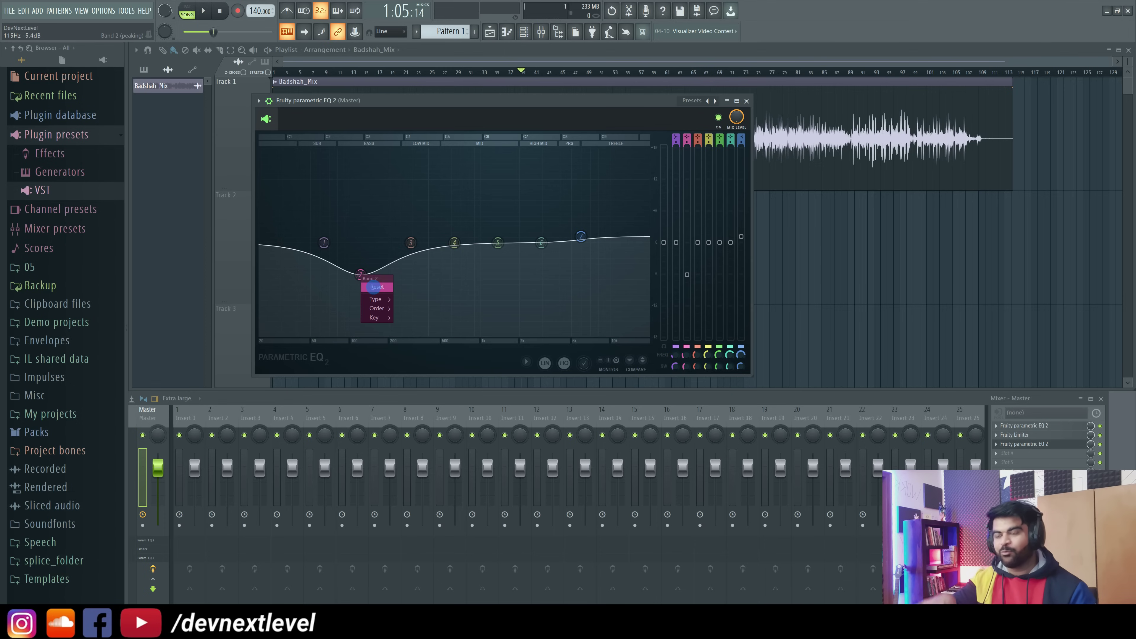
{"action": "left_click", "coordinate": [373, 287]}
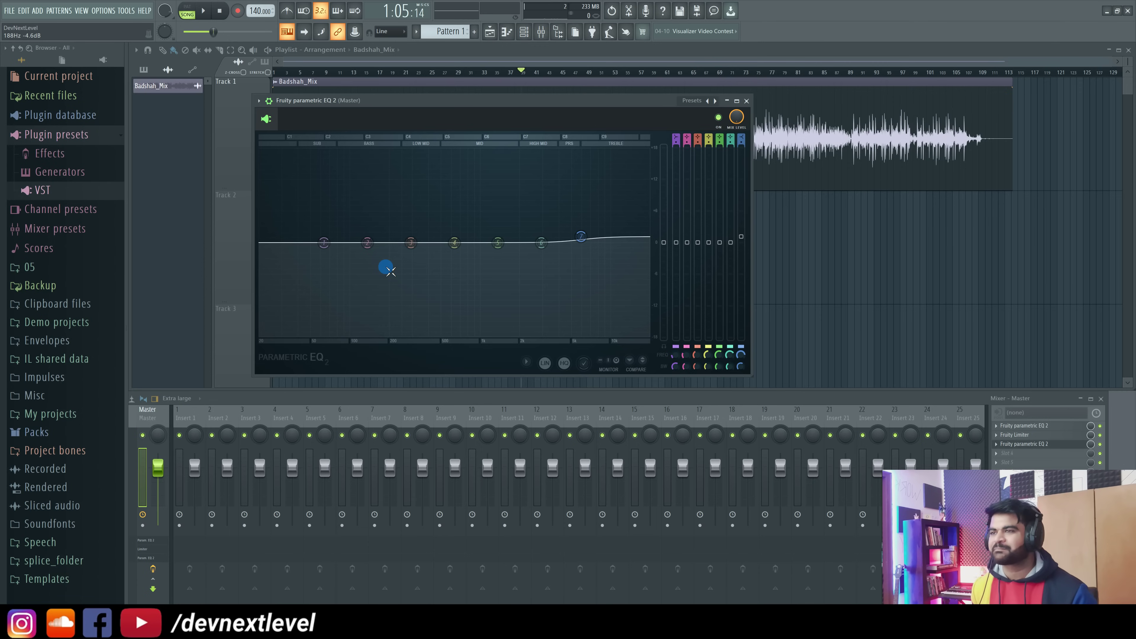
Step: Boost the second EQ's band 3 by about 1.2 dB at roughly 312 Hz, narrow its bandwidth to about 24%, and replay the mix
{"action": "key", "text": "space"}
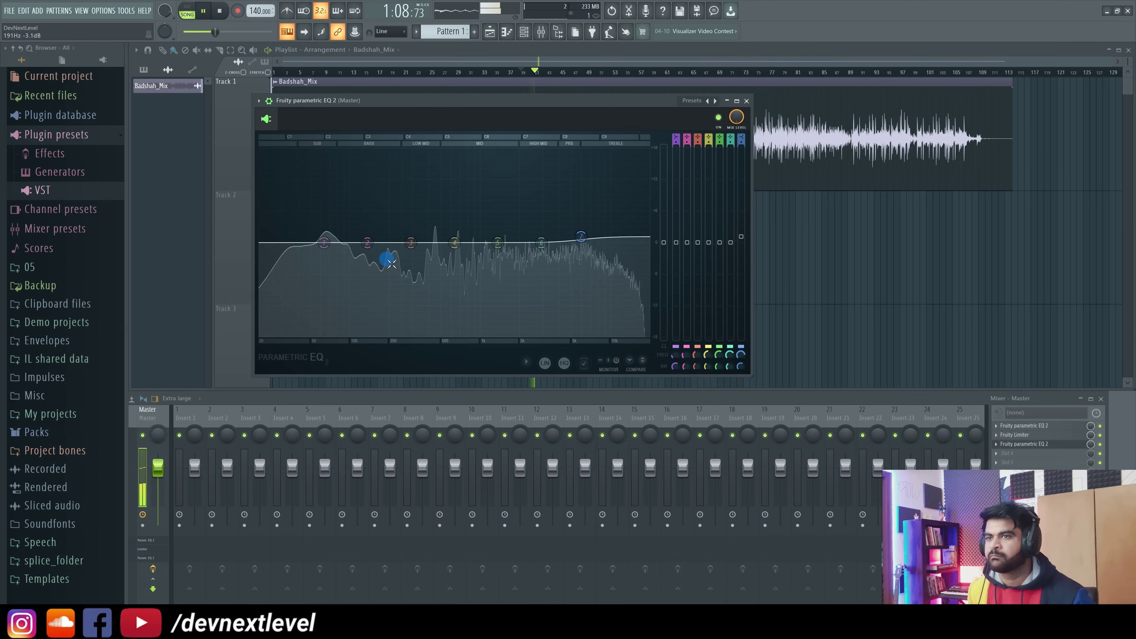
{"action": "left_click_drag", "start_coordinate": [410, 243], "coordinate": [398, 239]}
{"action": "key", "text": "space"}
{"action": "key", "text": "space"}
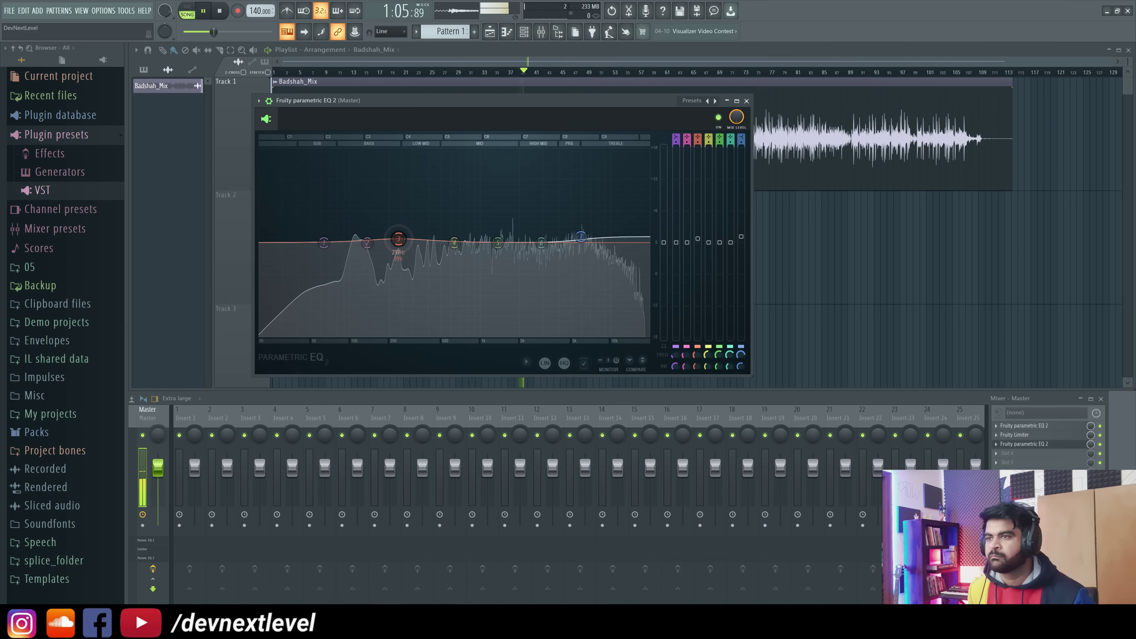
{"action": "left_click_drag", "start_coordinate": [399, 239], "coordinate": [414, 236]}
{"action": "key", "text": "space"}
{"action": "scroll", "coordinate": [415, 240], "scroll_direction": "down", "scroll_amount": 5}
{"action": "scroll", "coordinate": [415, 241], "scroll_direction": "down", "scroll_amount": 3}
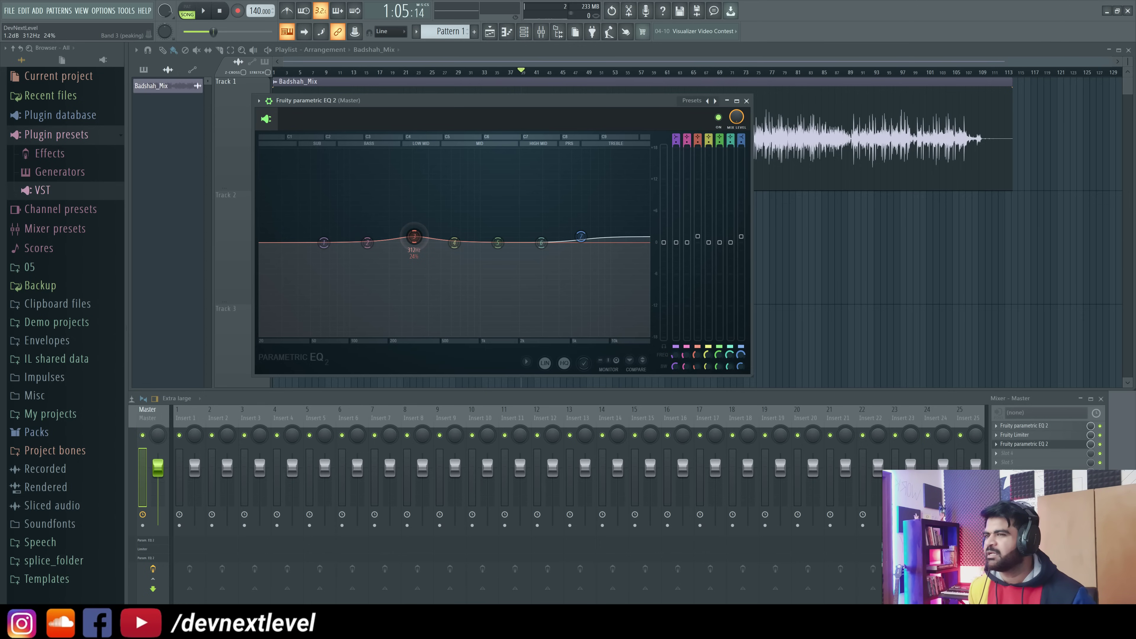
{"action": "key", "text": "space"}
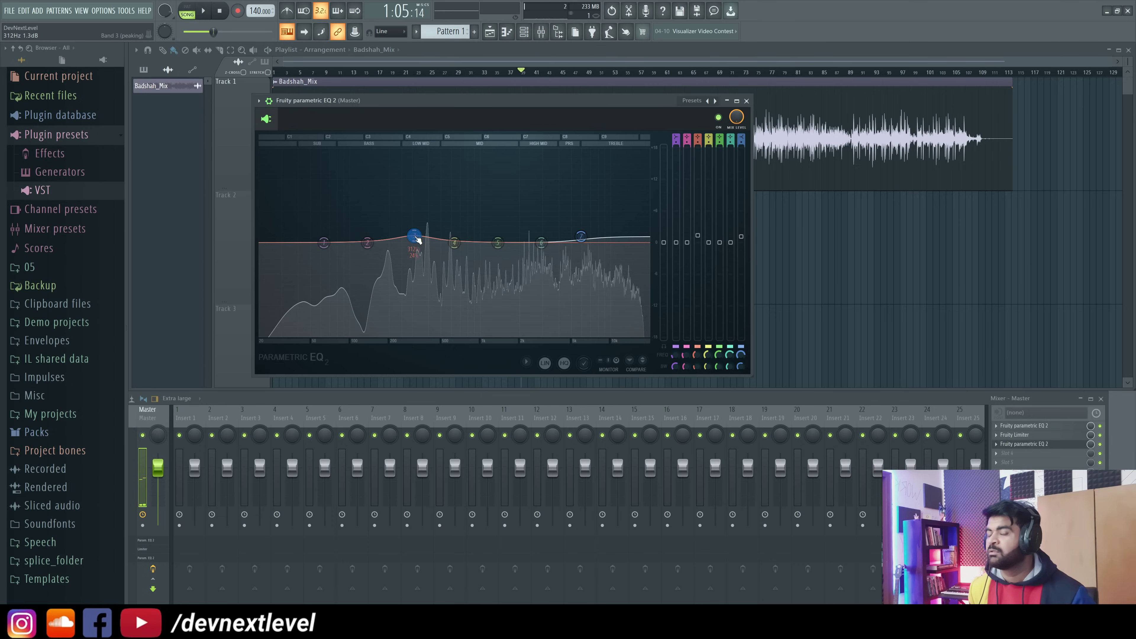
{"action": "key", "text": "space"}
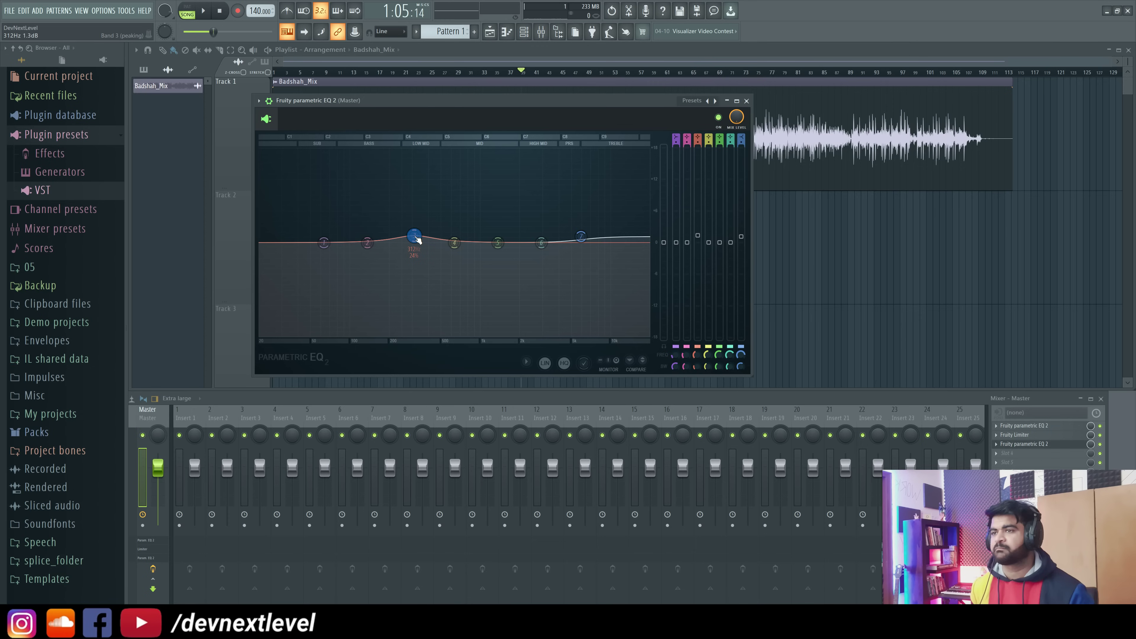
{"action": "key", "text": "space"}
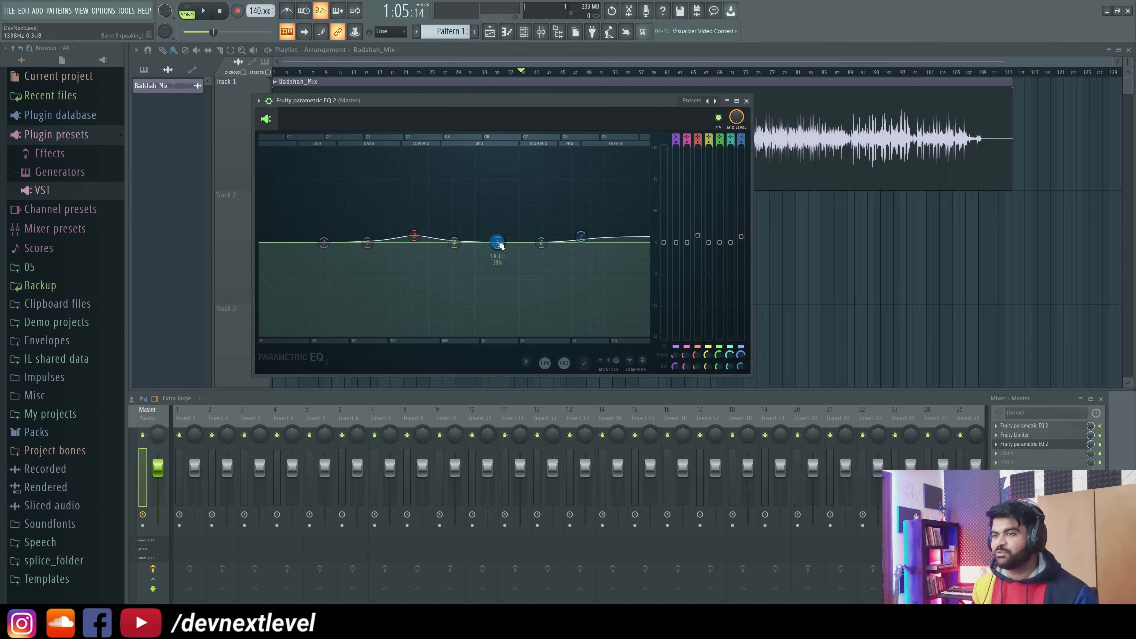
Step: Narrow band 5 to 0% width, boost it 18 dB, and sweep it between about 1.1 and 1.45 kHz during playback, ending at 1098 Hz
{"action": "key", "text": "space"}
{"action": "left_click_drag", "start_coordinate": [499, 243], "coordinate": [491, 150]}
{"action": "scroll", "coordinate": [505, 150], "scroll_direction": "down", "scroll_amount": 10}
{"action": "key", "text": "space"}
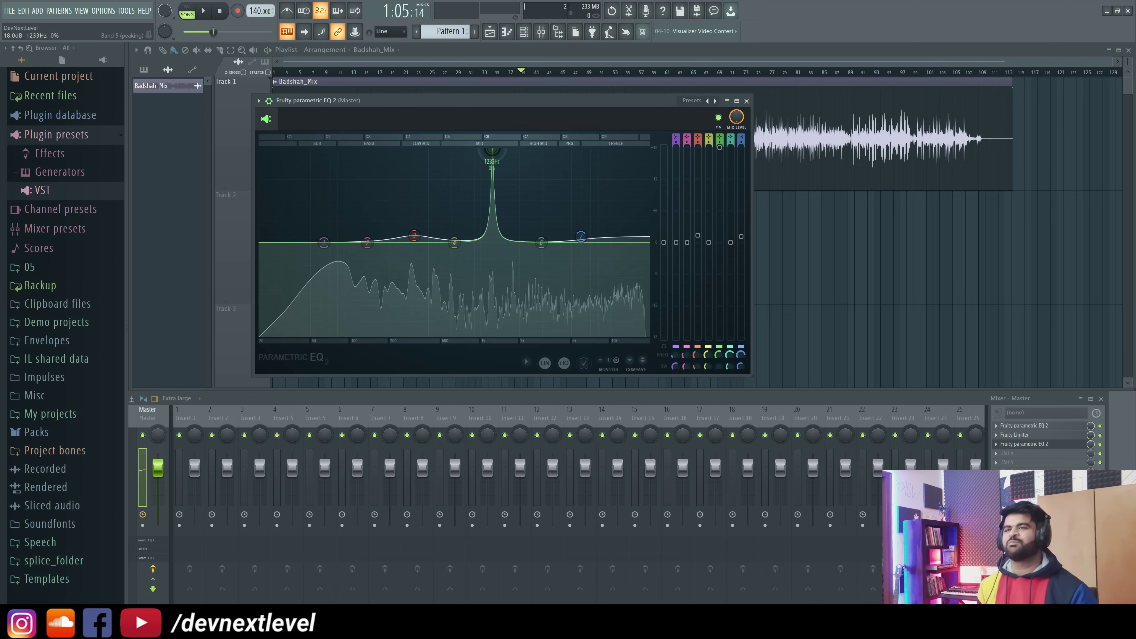
{"action": "left_click_drag", "start_coordinate": [491, 151], "coordinate": [504, 153]}
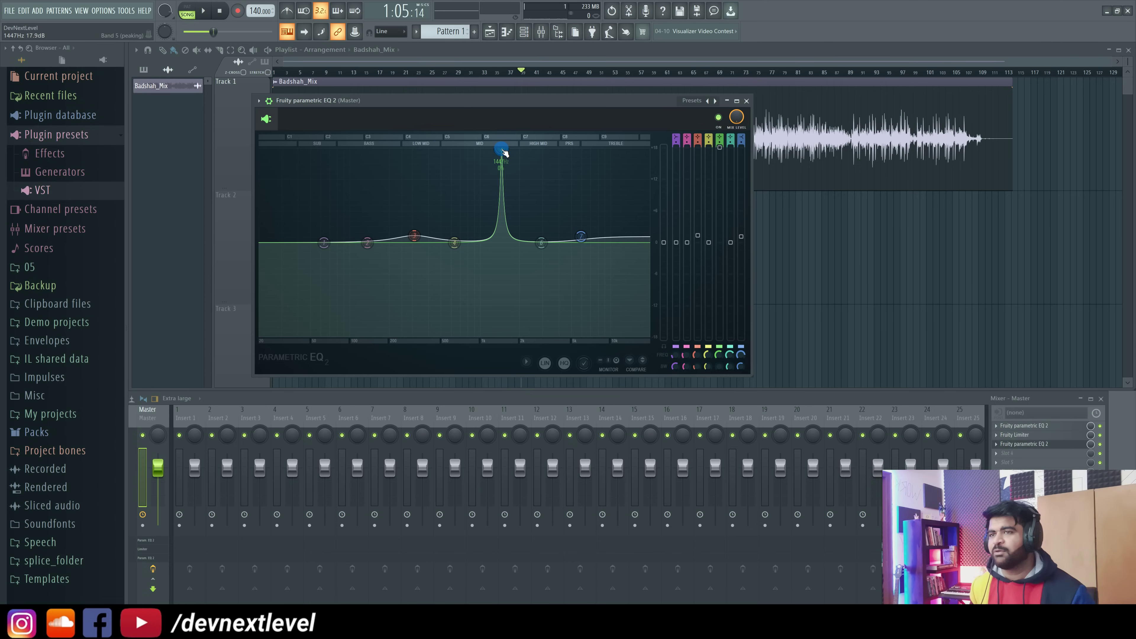
{"action": "key", "text": "space"}
{"action": "left_click_drag", "start_coordinate": [504, 154], "coordinate": [486, 151]}
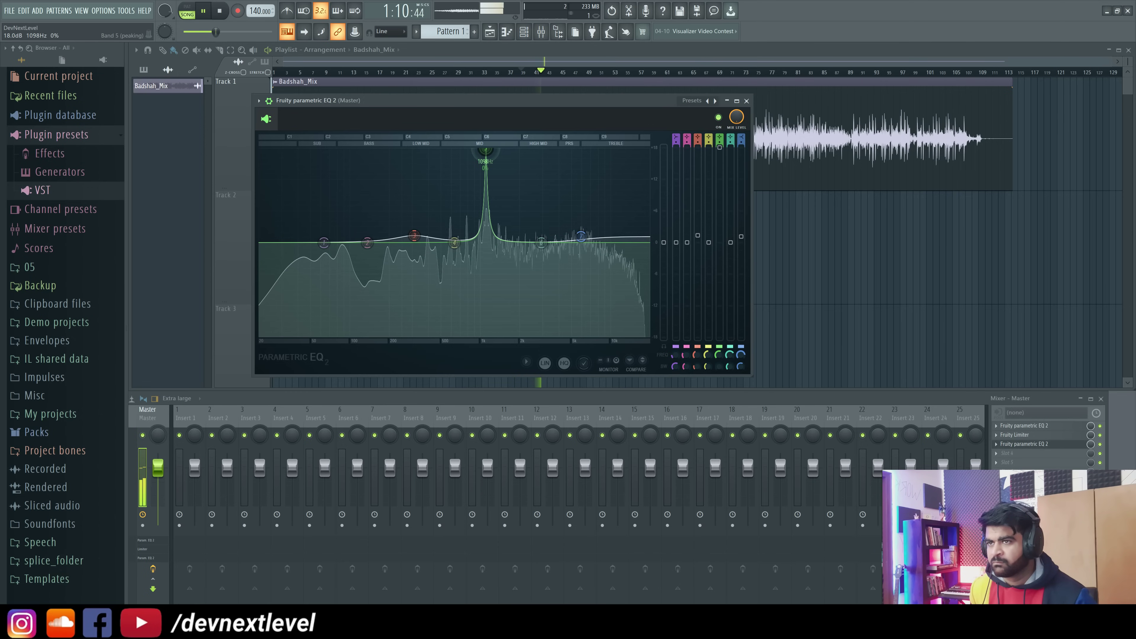
{"action": "key", "text": "space"}
Step: Turn the narrow band 5 boost at 1098 Hz into a cut of about 2 dB
{"action": "left_click_drag", "start_coordinate": [485, 151], "coordinate": [485, 228]}
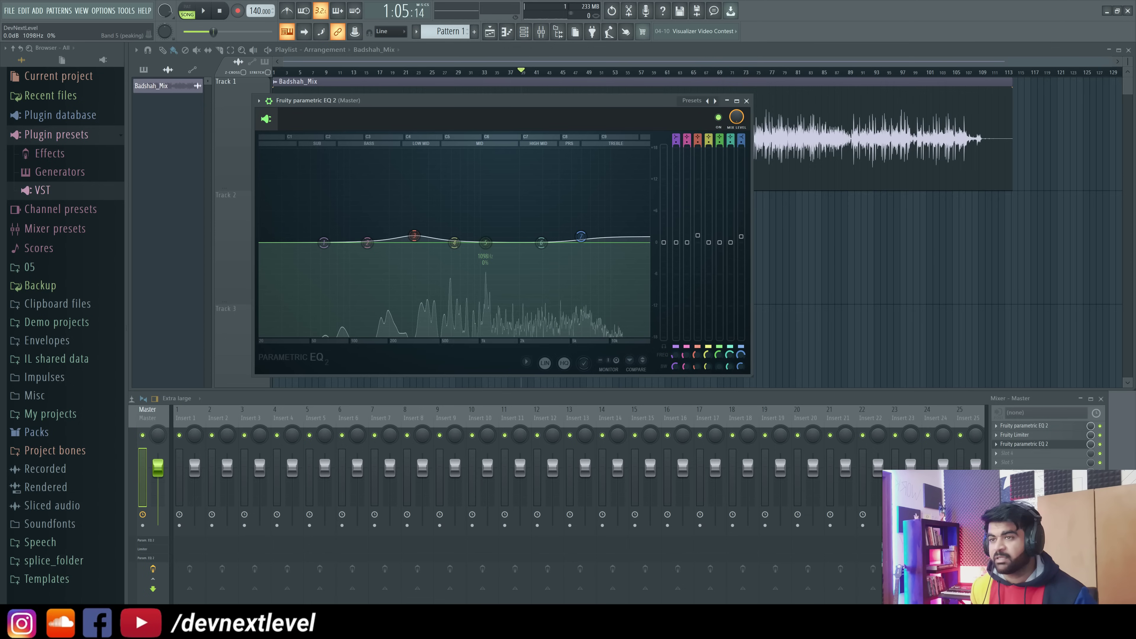
{"action": "left_click_drag", "start_coordinate": [485, 243], "coordinate": [485, 296]}
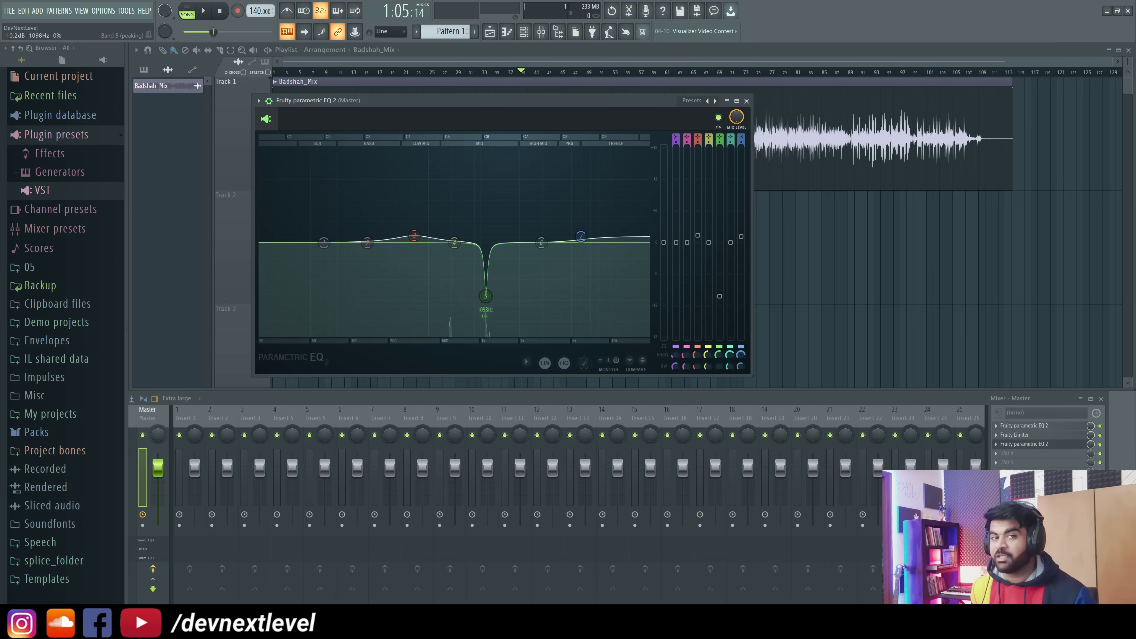
{"action": "left_click_drag", "start_coordinate": [485, 251], "coordinate": [485, 253]}
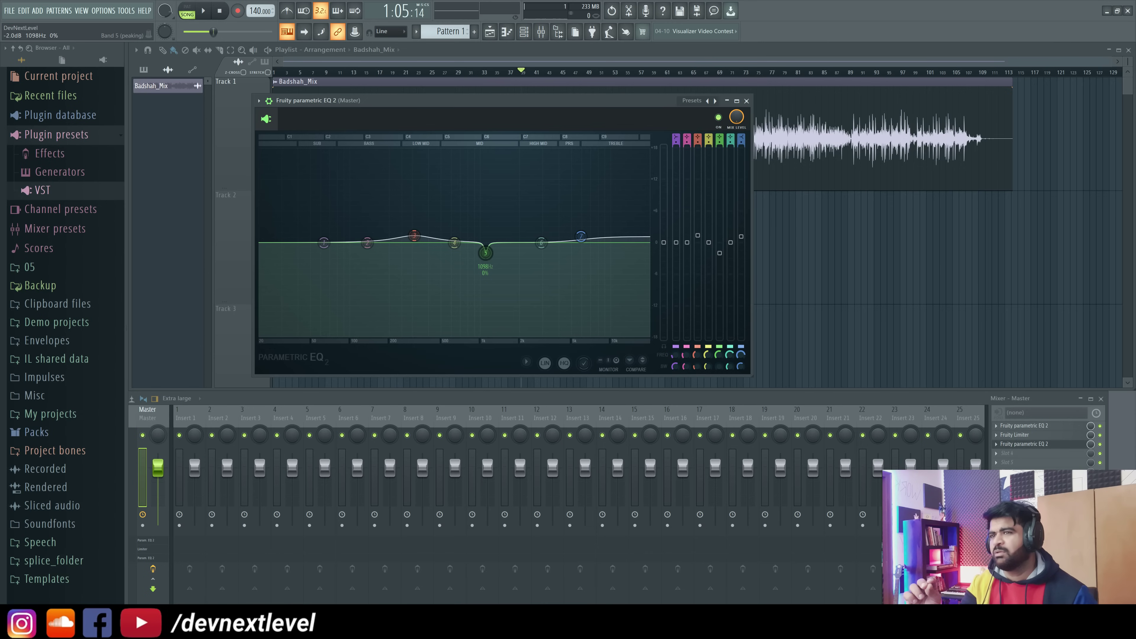
Step: Readjust the band 7 high shelf to about 1.5 dB at roughly 4 kHz while listening to the mix
{"action": "key", "text": "space"}
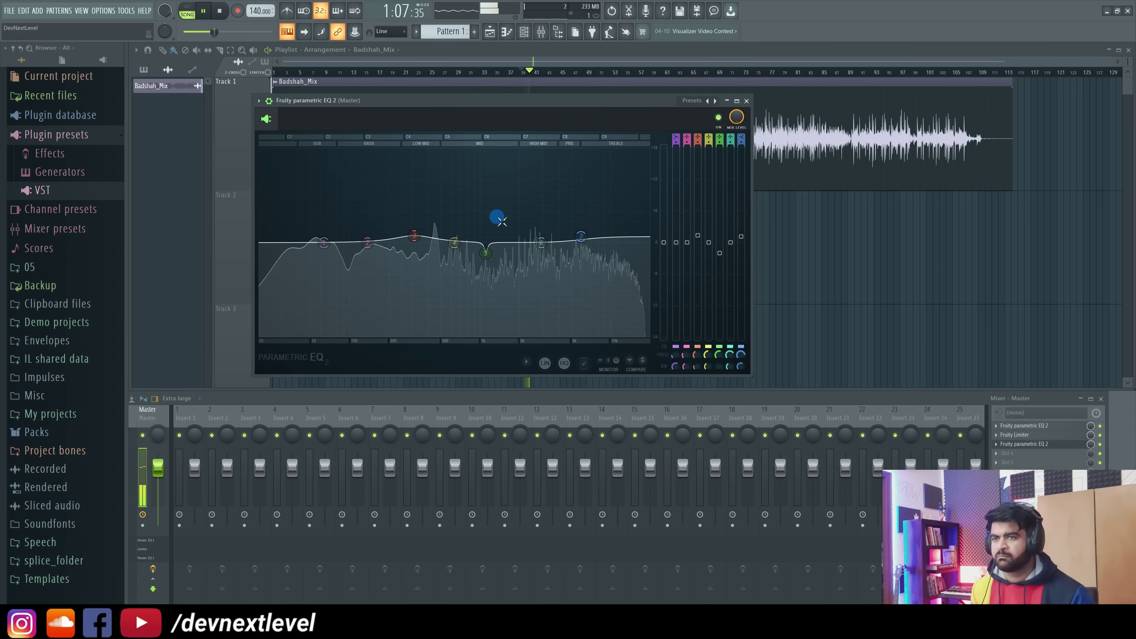
{"action": "left_click_drag", "start_coordinate": [581, 236], "coordinate": [584, 235]}
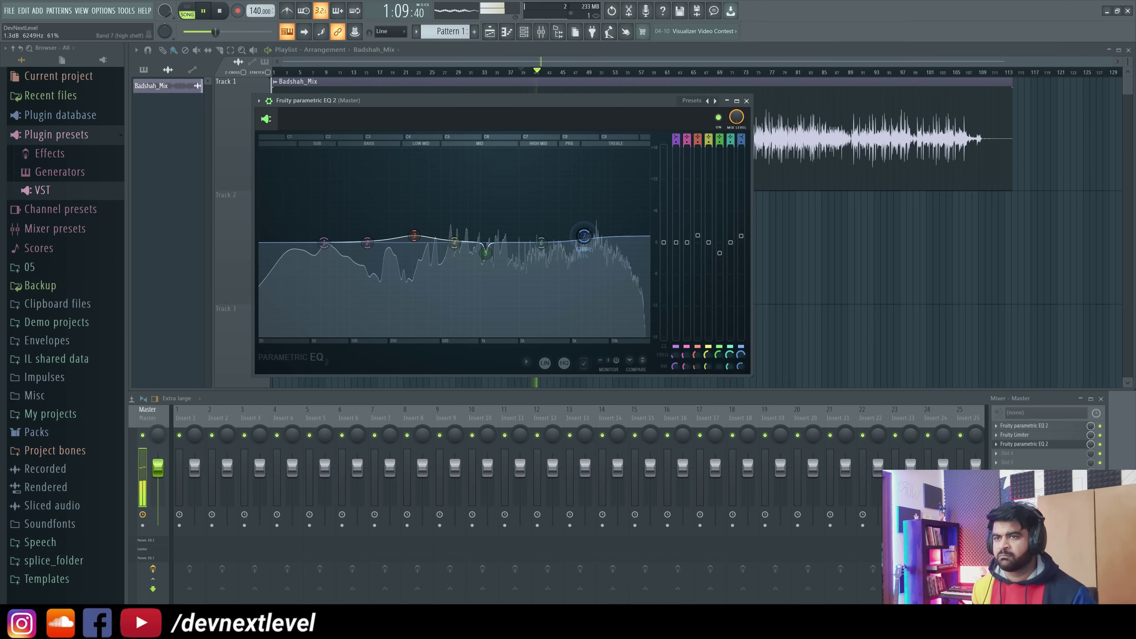
{"action": "left_click_drag", "start_coordinate": [578, 234], "coordinate": [562, 234]}
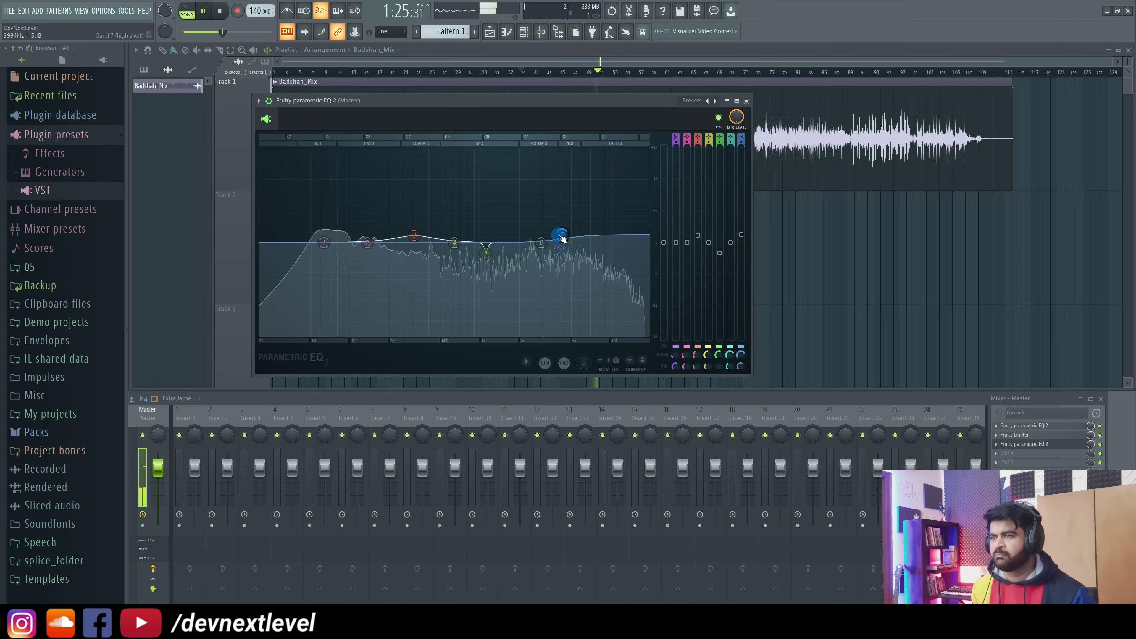
{"action": "key", "text": "space"}
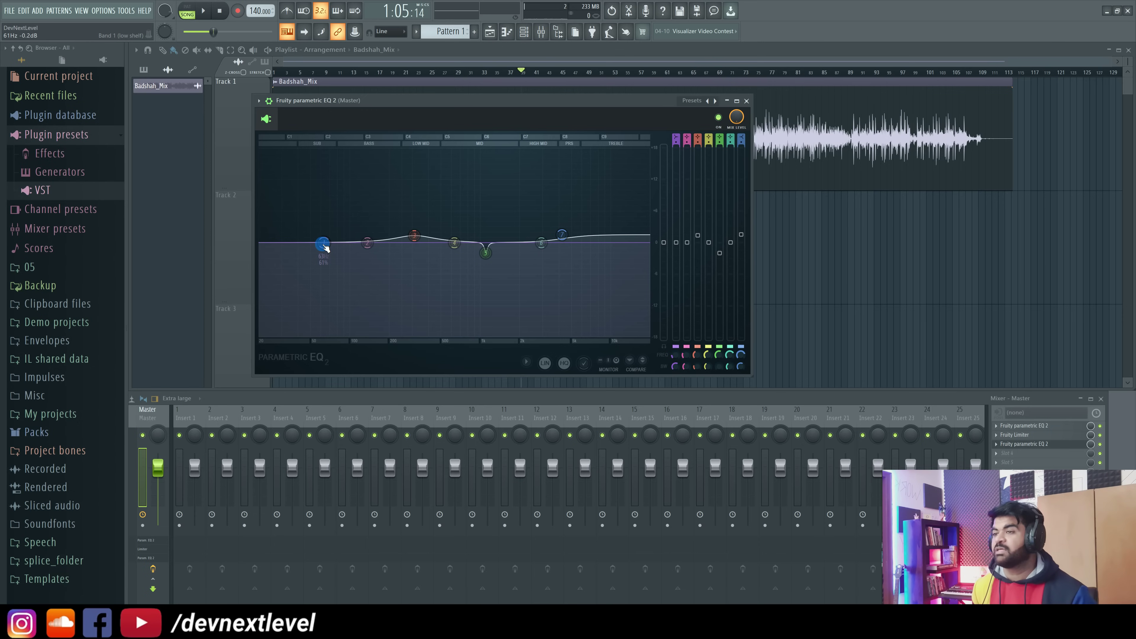
Step: Boost the band 1 low shelf by about 0.5 dB at roughly 53 Hz during playback, and close the second EQ when done
{"action": "key", "text": "space"}
{"action": "left_click_drag", "start_coordinate": [315, 247], "coordinate": [340, 240]}
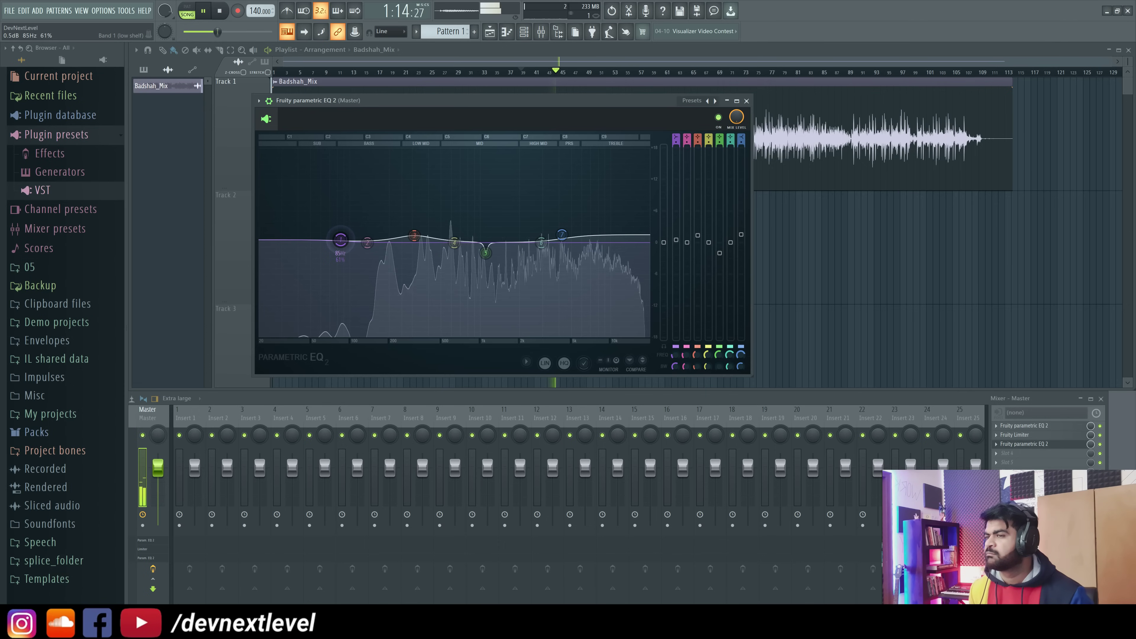
{"action": "left_click_drag", "start_coordinate": [340, 240], "coordinate": [314, 240]}
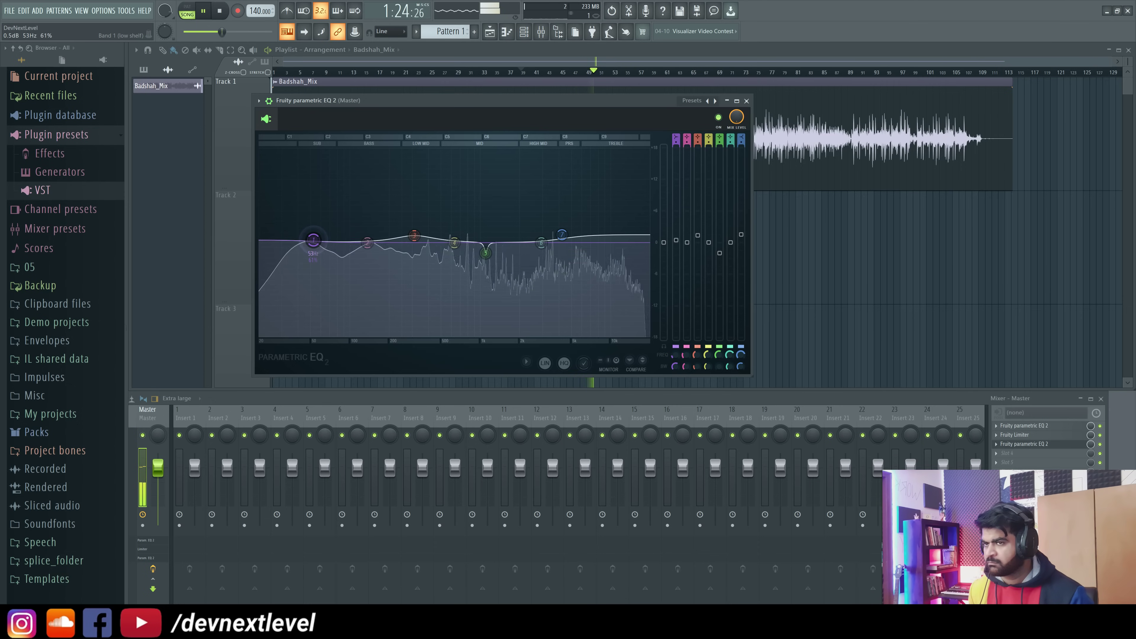
{"action": "key", "text": "space"}
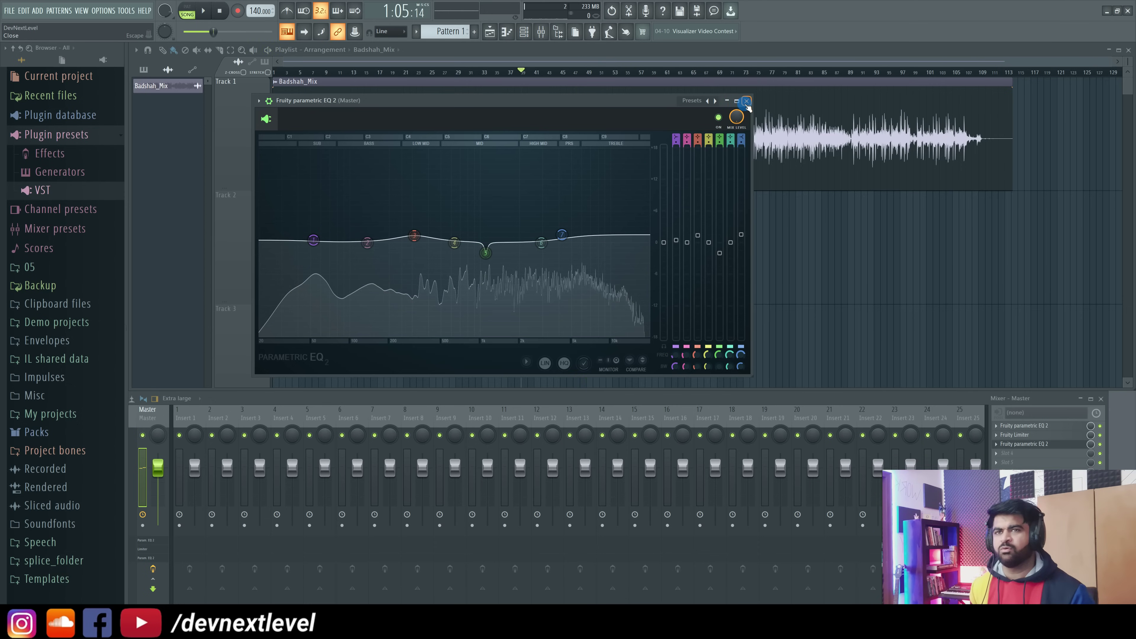
{"action": "left_click", "coordinate": [746, 102]}
Step: Reposition the mixer to make room for the effect list and add Fruity Blood Overdrive in the Master's fourth slot
{"action": "left_click_drag", "start_coordinate": [894, 395], "coordinate": [688, 290]}
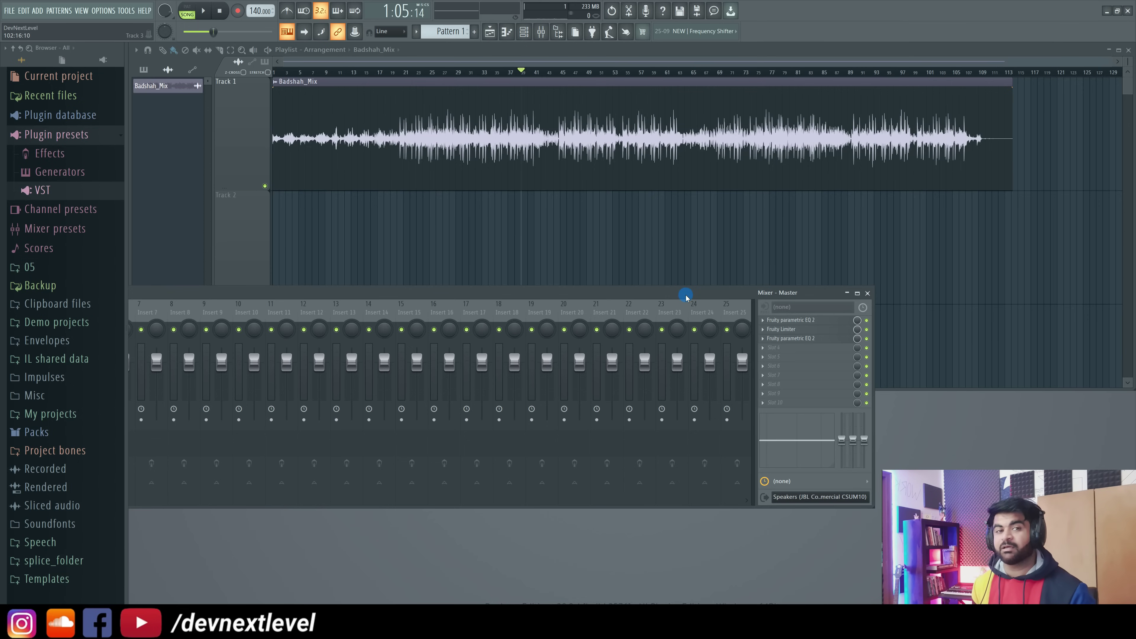
{"action": "left_click", "coordinate": [772, 349]}
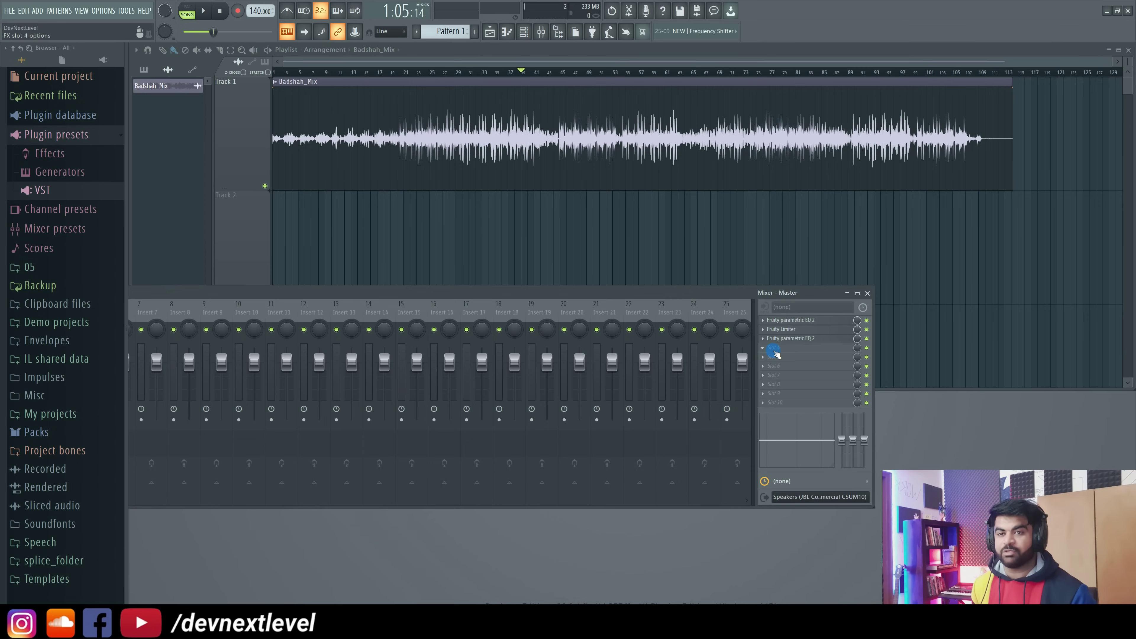
{"action": "left_click", "coordinate": [778, 351]}
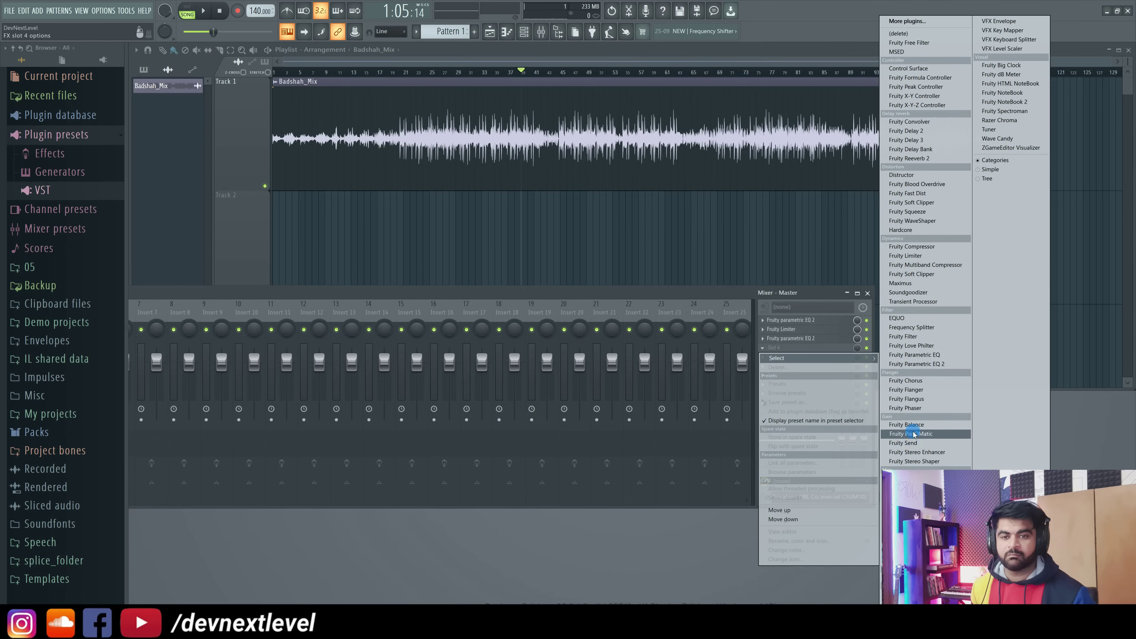
{"action": "left_click", "coordinate": [915, 184]}
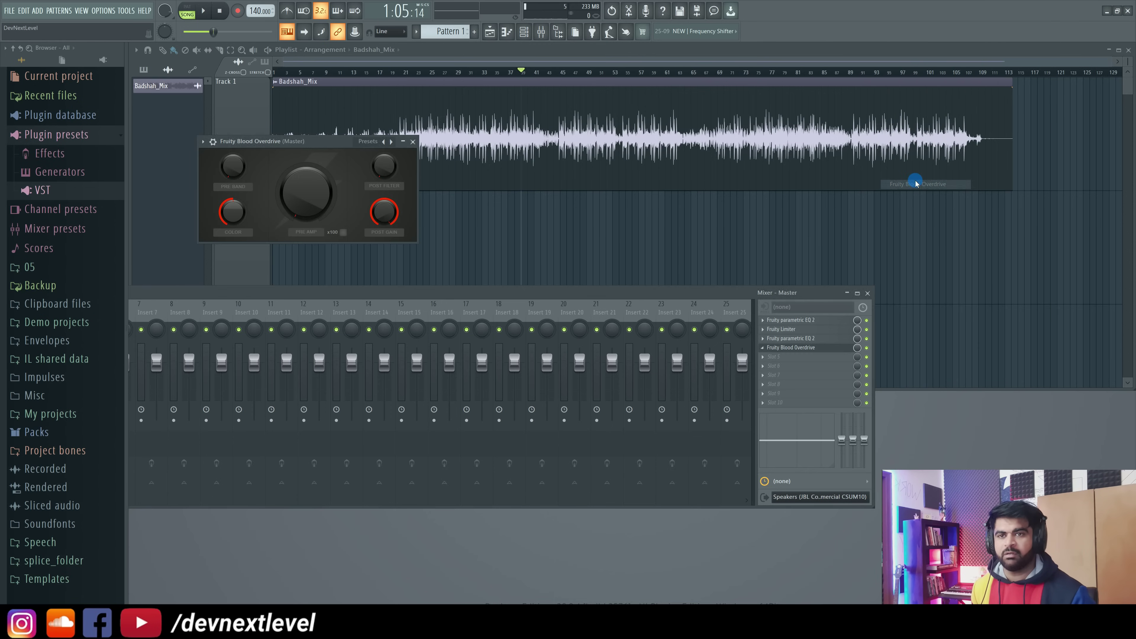
Step: Place the mixer back below the playlist and position the Fruity Blood Overdrive window over the middle of the playlist
{"action": "left_click_drag", "start_coordinate": [662, 293], "coordinate": [764, 398]}
{"action": "left_click_drag", "start_coordinate": [418, 245], "coordinate": [615, 298]}
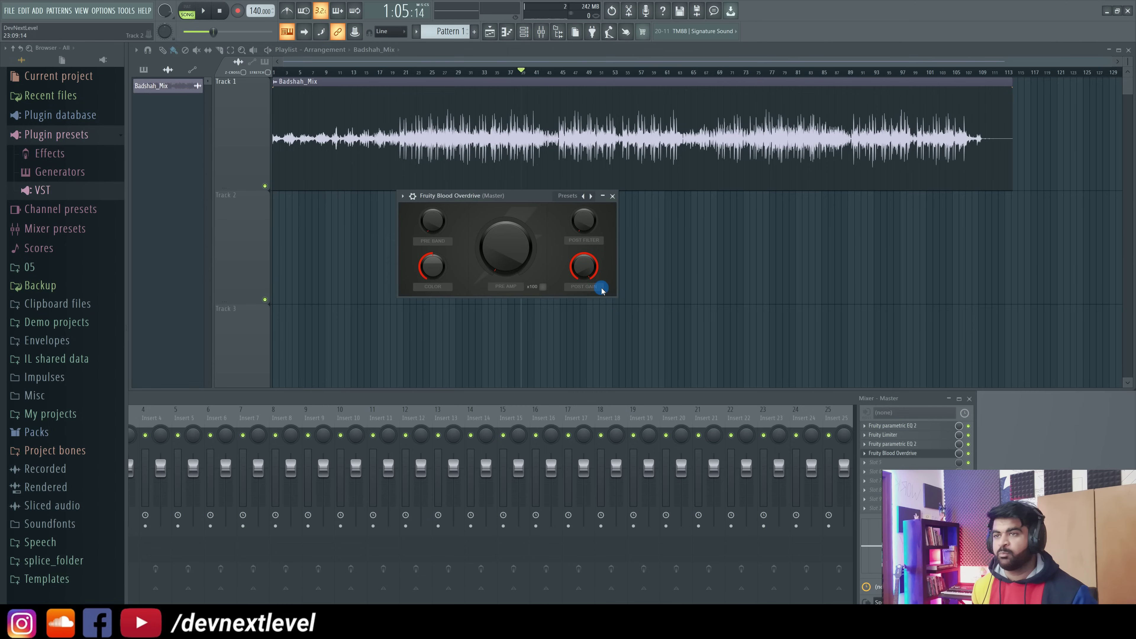
{"action": "left_click_drag", "start_coordinate": [513, 201], "coordinate": [523, 213]}
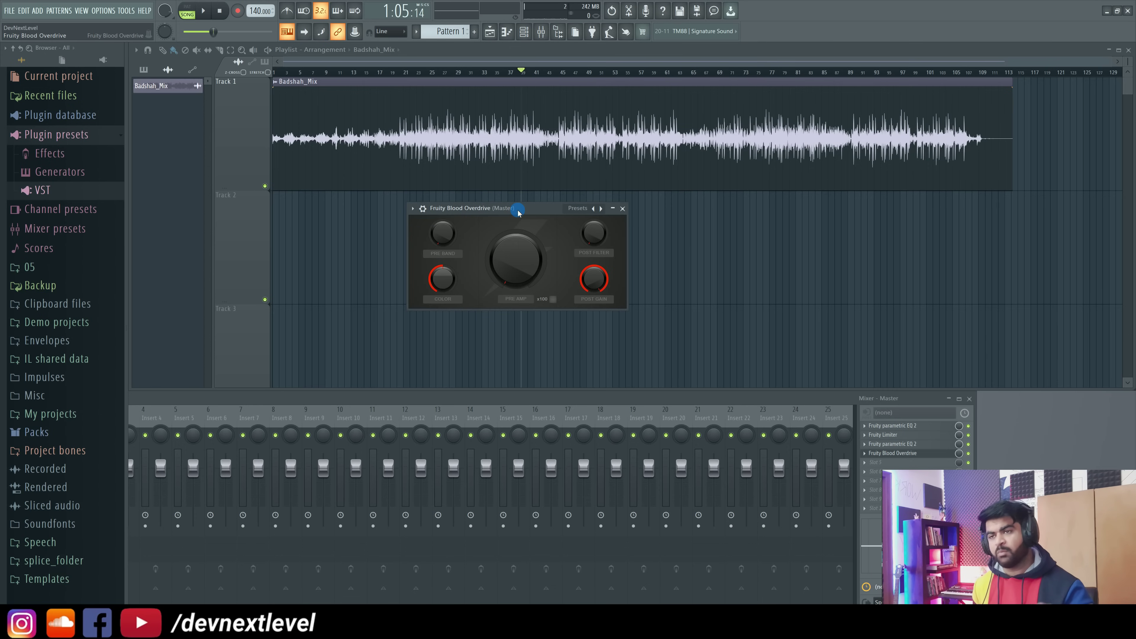
{"action": "left_click_drag", "start_coordinate": [518, 212], "coordinate": [520, 215]}
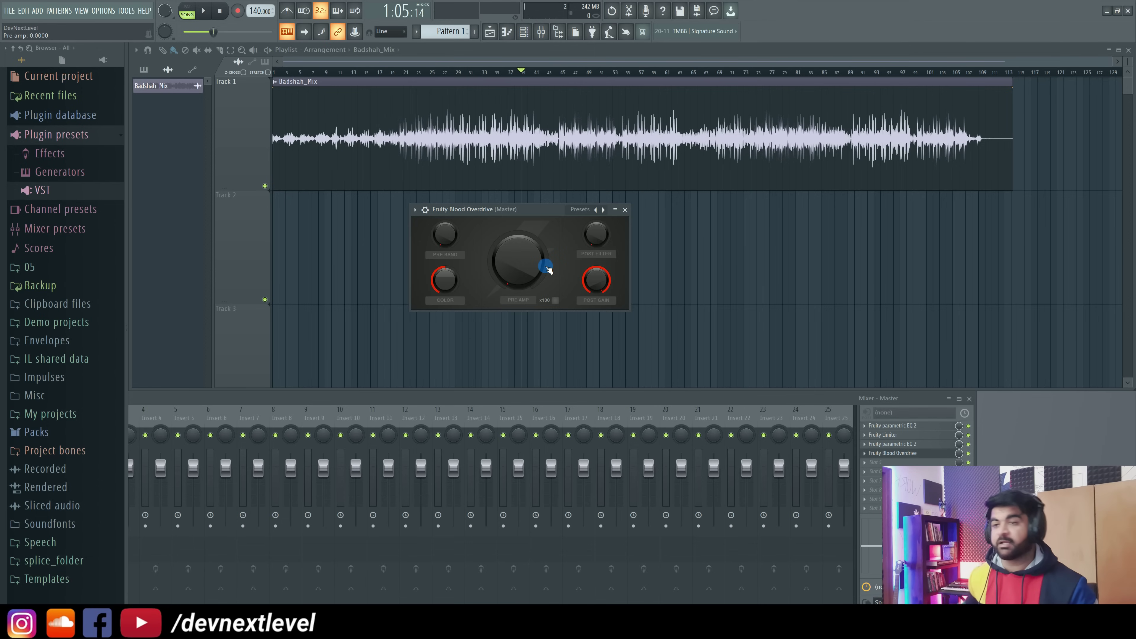
{"action": "left_click_drag", "start_coordinate": [508, 213], "coordinate": [506, 197]}
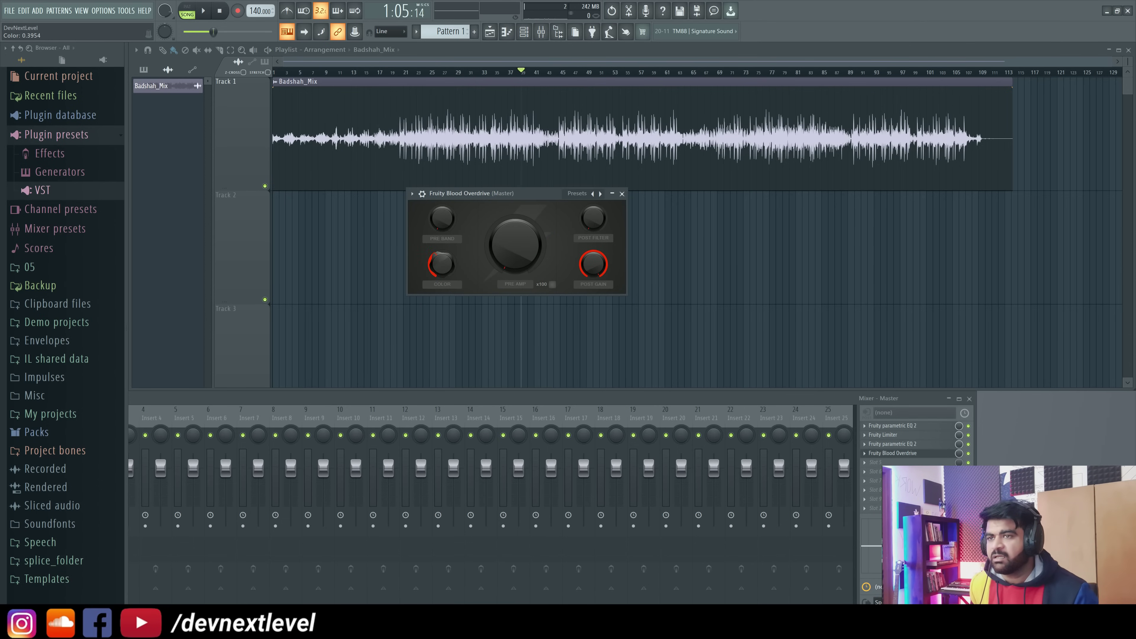
Step: Fine-tune the Fruity Blood Overdrive color to about 0.40 while listening to the mix
{"action": "left_click_drag", "start_coordinate": [443, 258], "coordinate": [443, 262]}
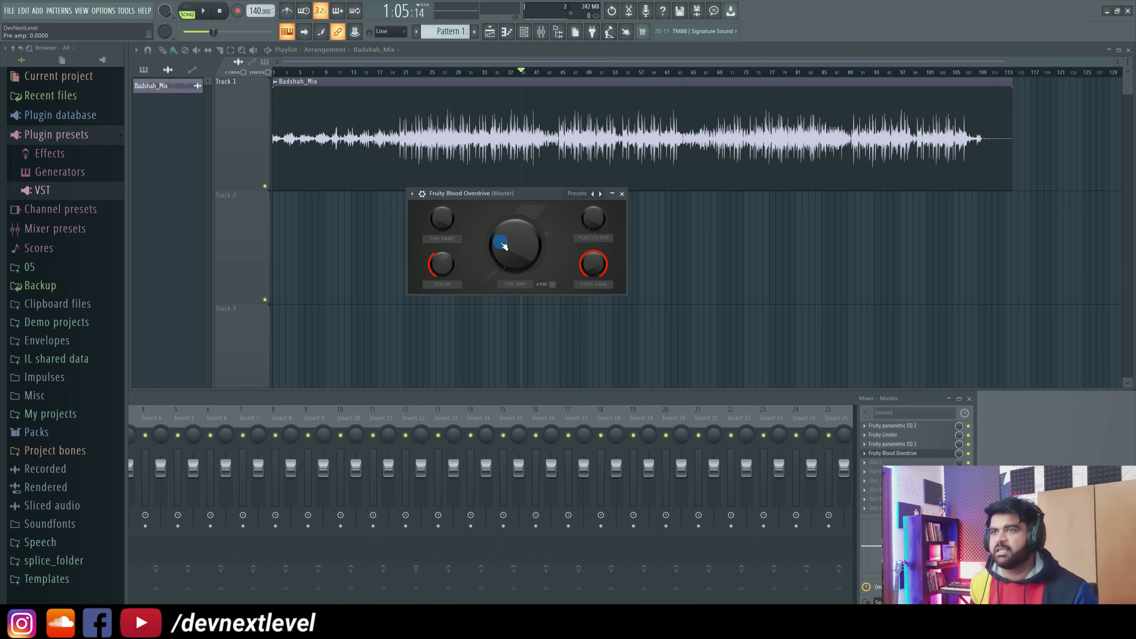
{"action": "key", "text": "space"}
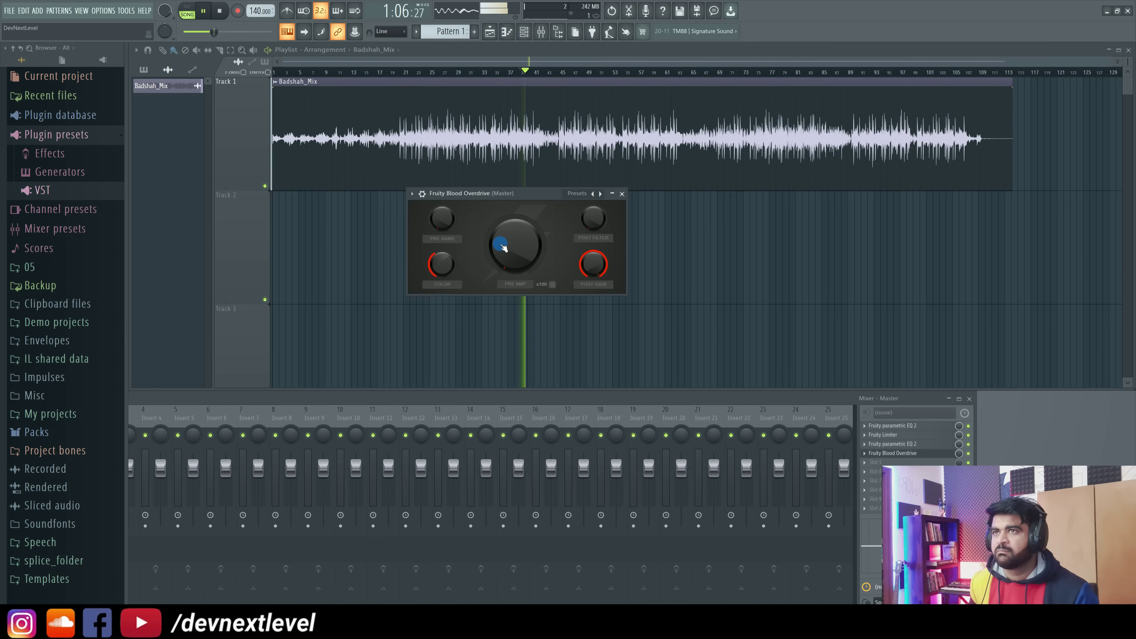
{"action": "left_click_drag", "start_coordinate": [443, 263], "coordinate": [442, 266]}
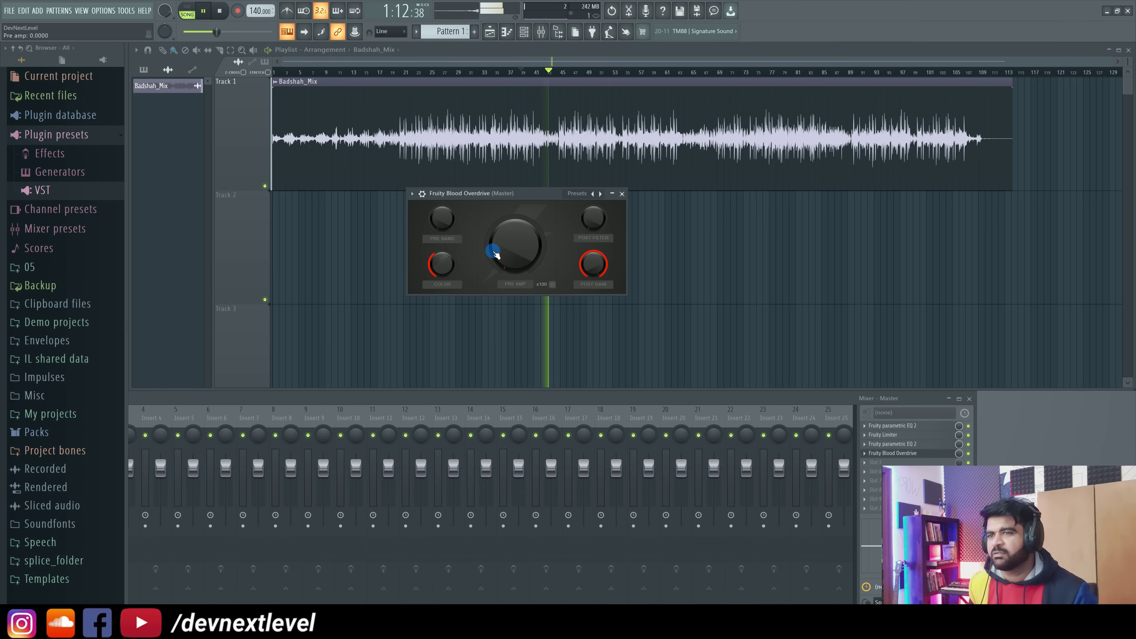
{"action": "left_click_drag", "start_coordinate": [504, 254], "coordinate": [453, 264]}
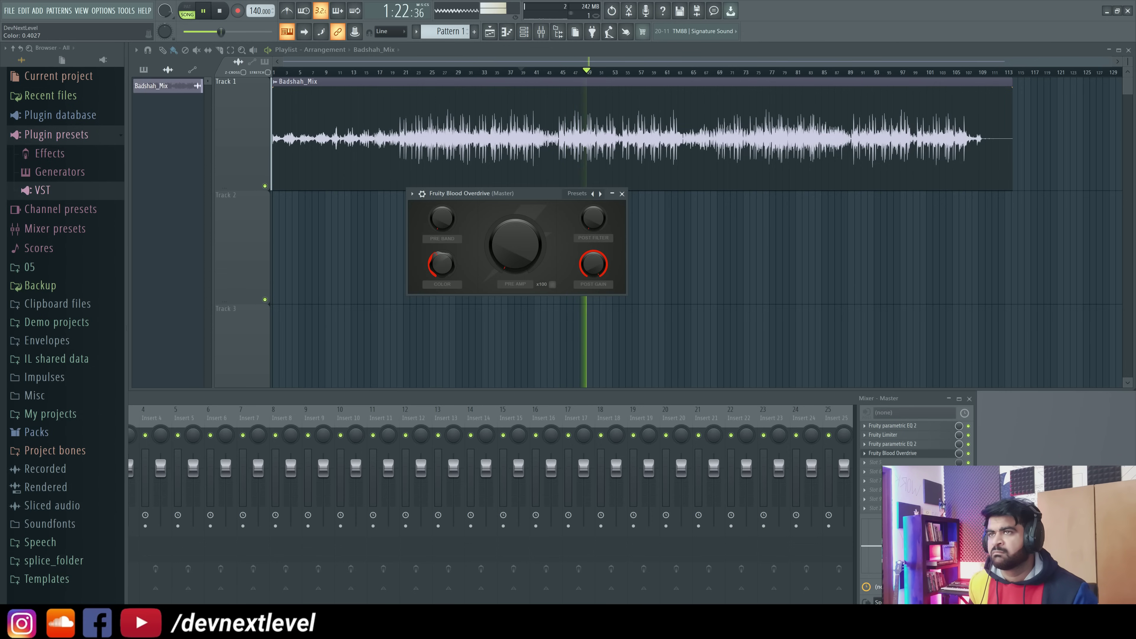
{"action": "key", "text": "space"}
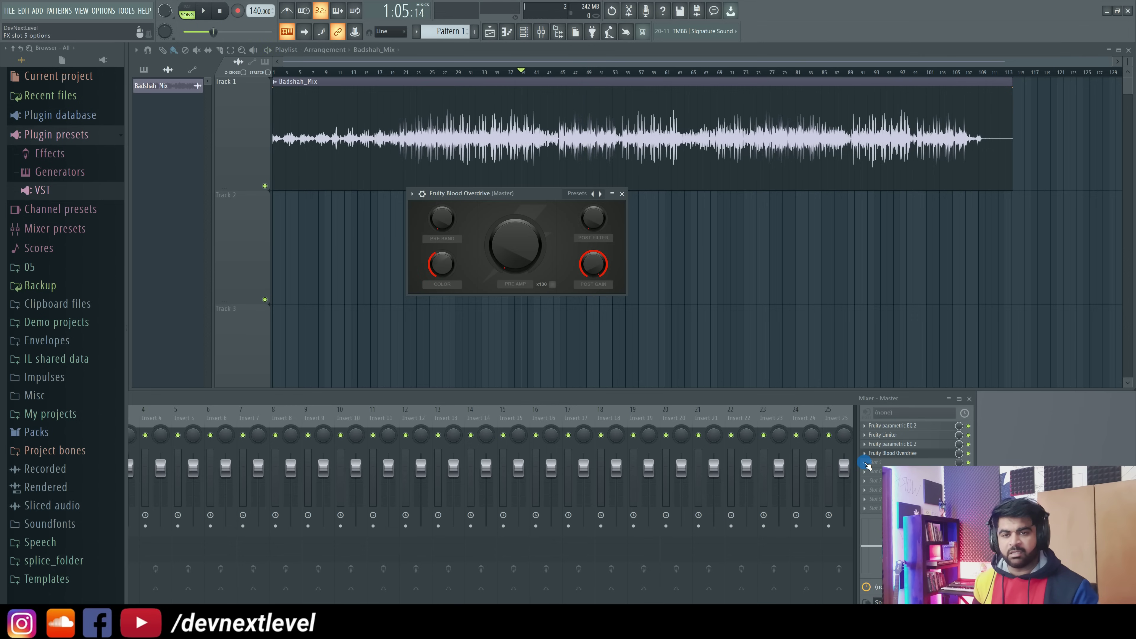
Step: Add Maximus to the Master's effect chain and move it down to the sixth slot
{"action": "left_click", "coordinate": [868, 464]}
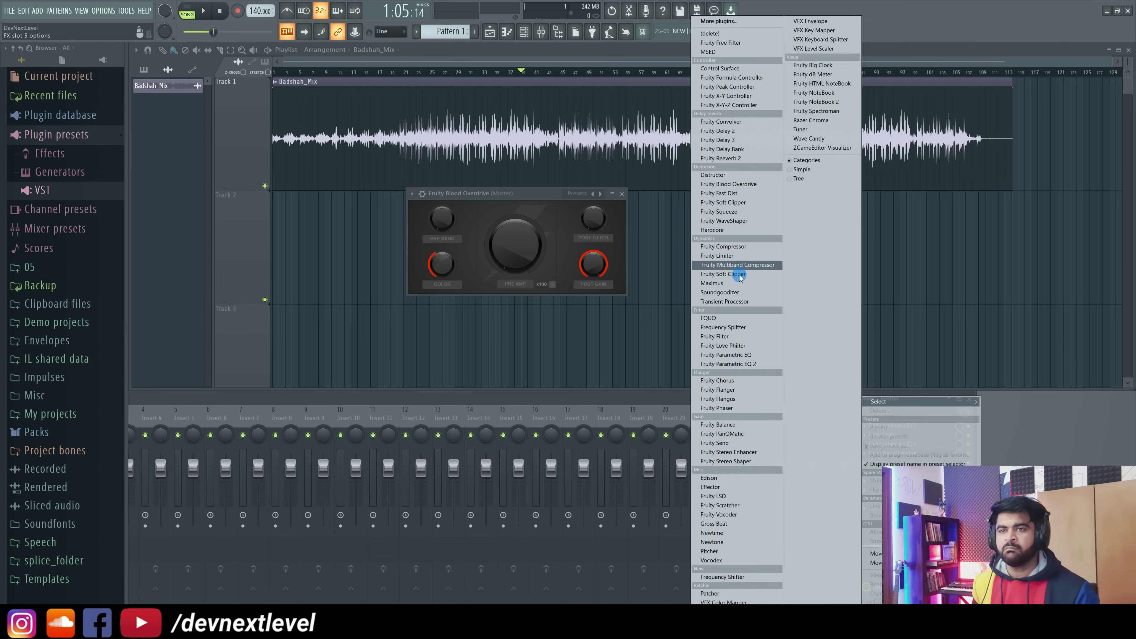
{"action": "left_click", "coordinate": [724, 283]}
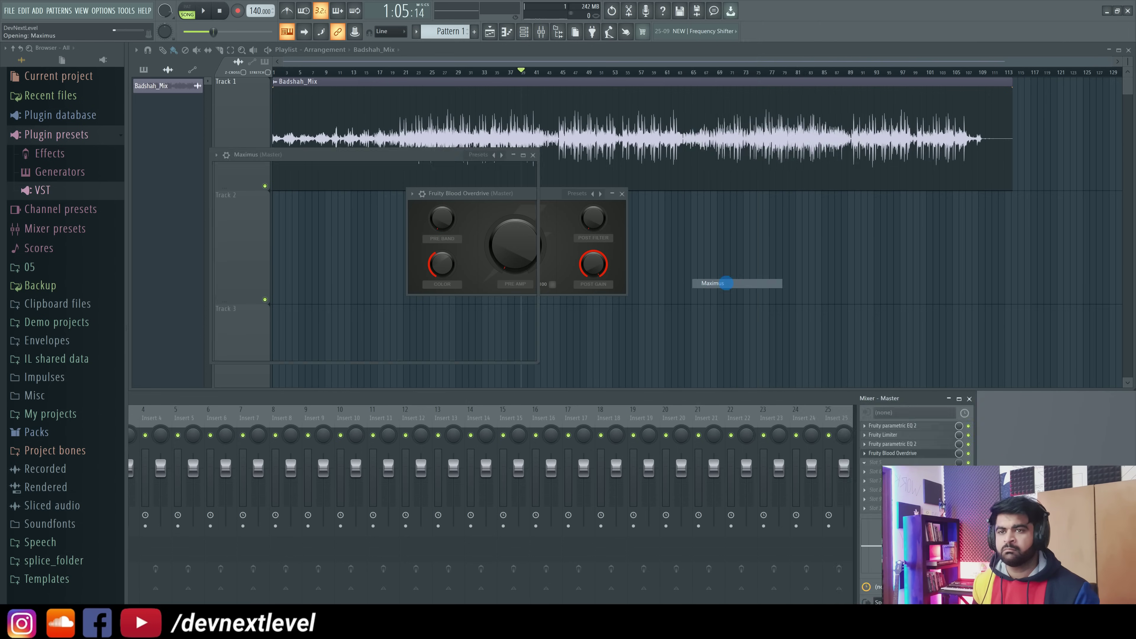
{"action": "left_click_drag", "start_coordinate": [877, 471], "coordinate": [876, 472]}
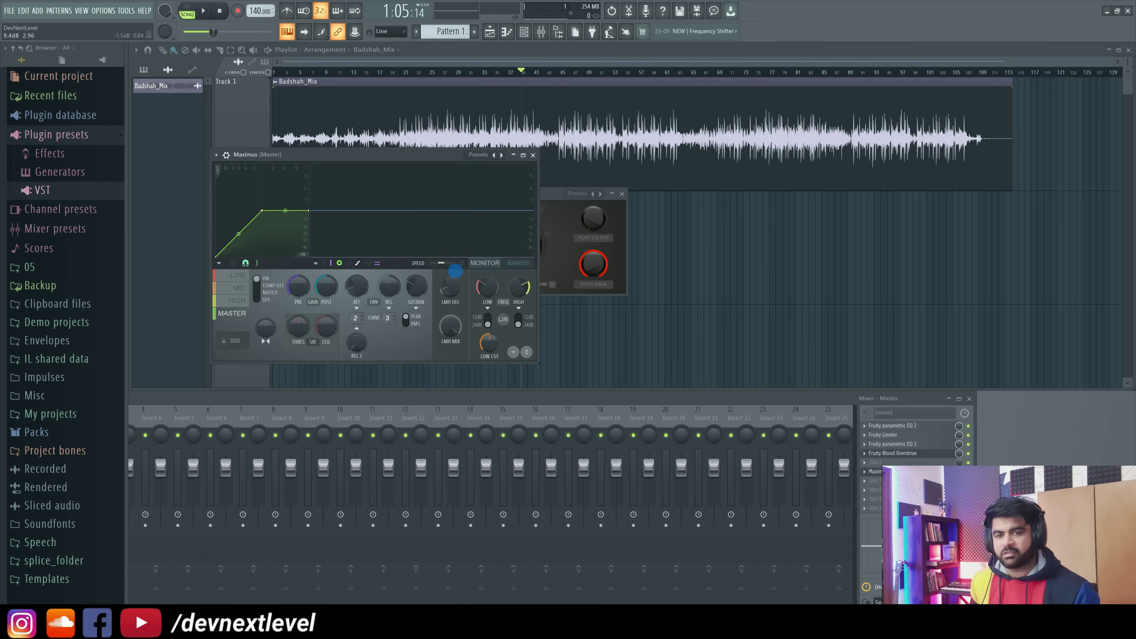
Step: Add Fruity Limiter in the Master's ninth slot and close its window
{"action": "left_click", "coordinate": [876, 499]}
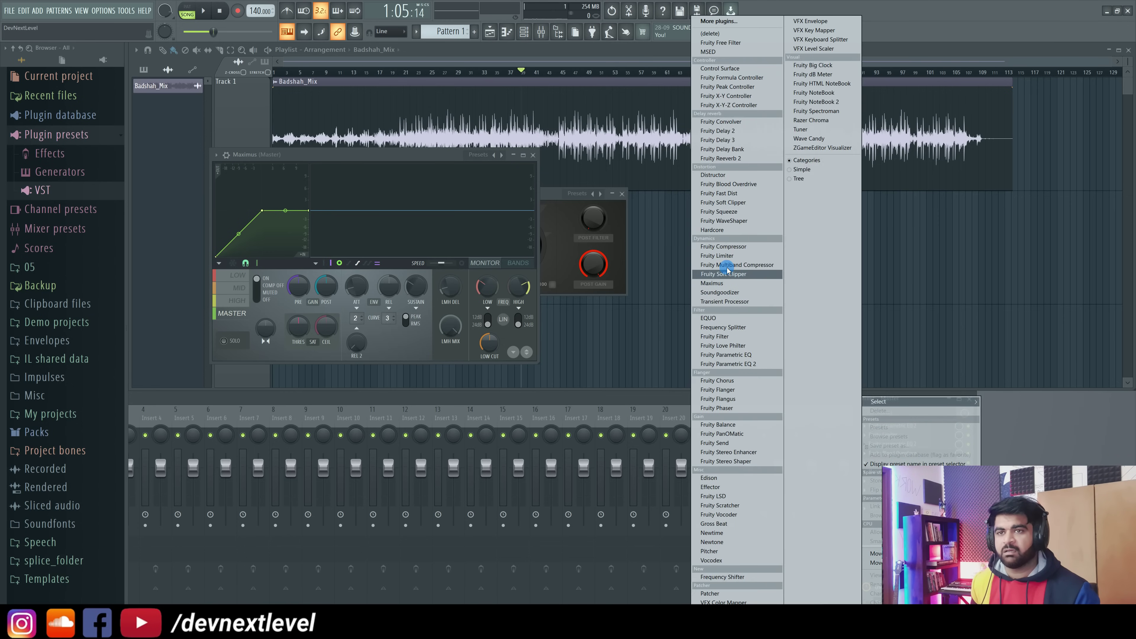
{"action": "left_click", "coordinate": [718, 255]}
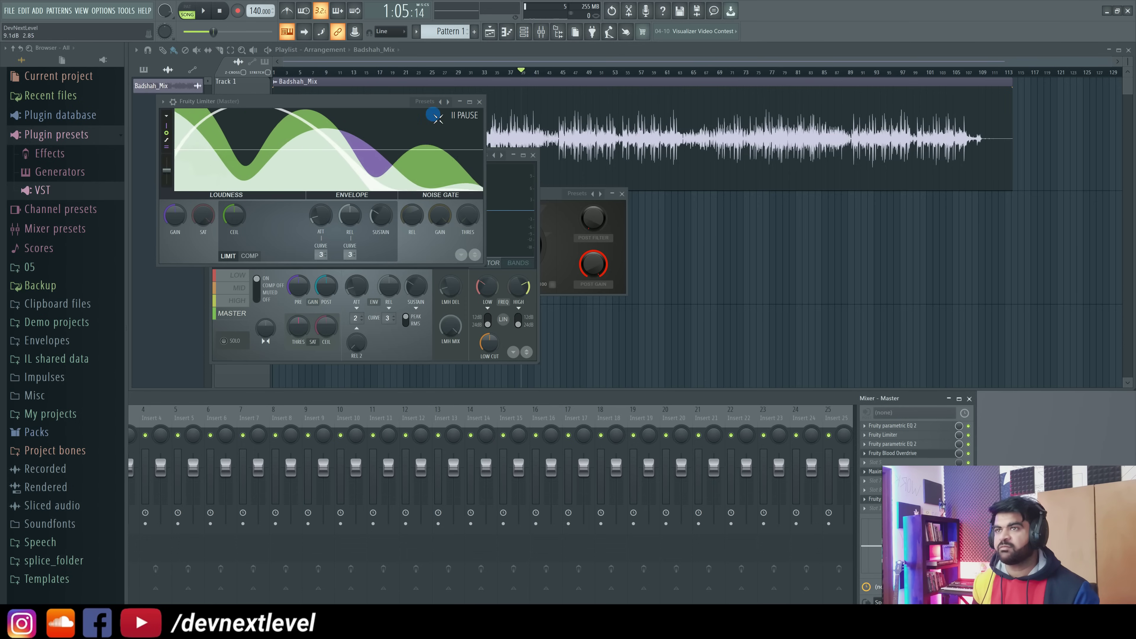
{"action": "left_click", "coordinate": [478, 102]}
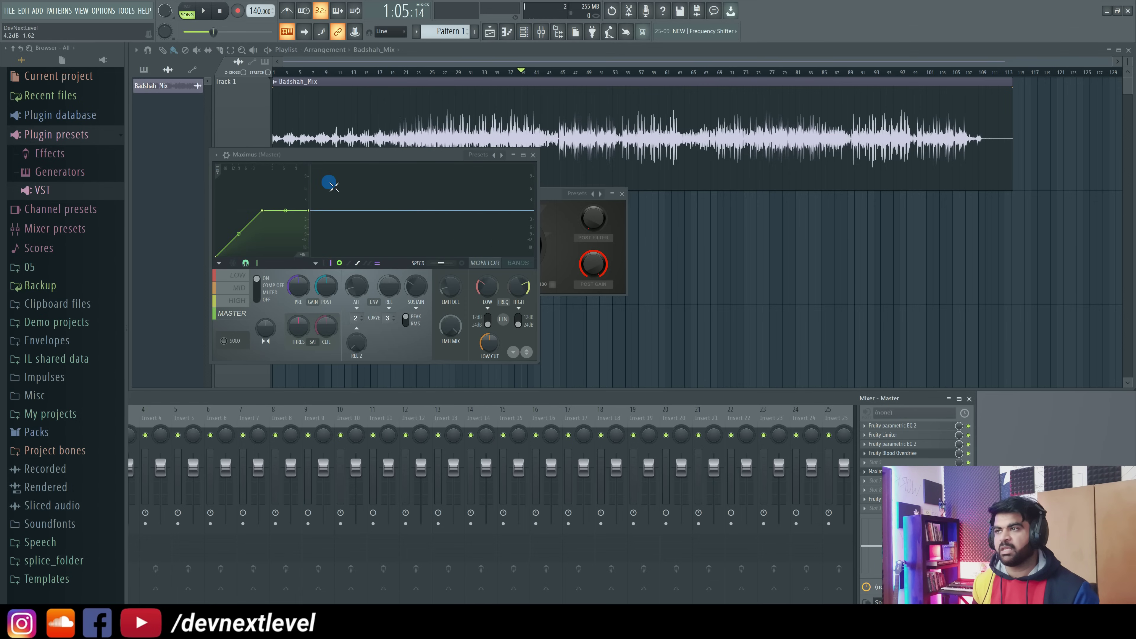
Step: Move the Maximus window to the middle of the playlist and shift the plugin down to the Master's seventh slot
{"action": "left_click_drag", "start_coordinate": [362, 154], "coordinate": [535, 130]}
{"action": "left_click_drag", "start_coordinate": [475, 184], "coordinate": [484, 189]}
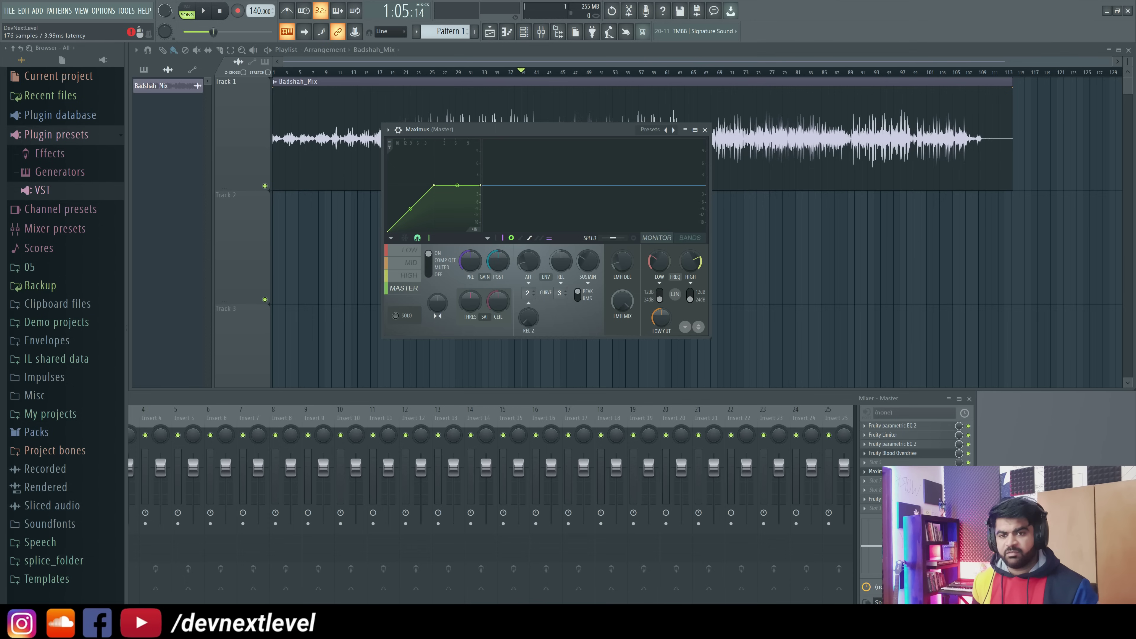
{"action": "scroll", "coordinate": [905, 471], "scroll_direction": "down", "scroll_amount": 1}
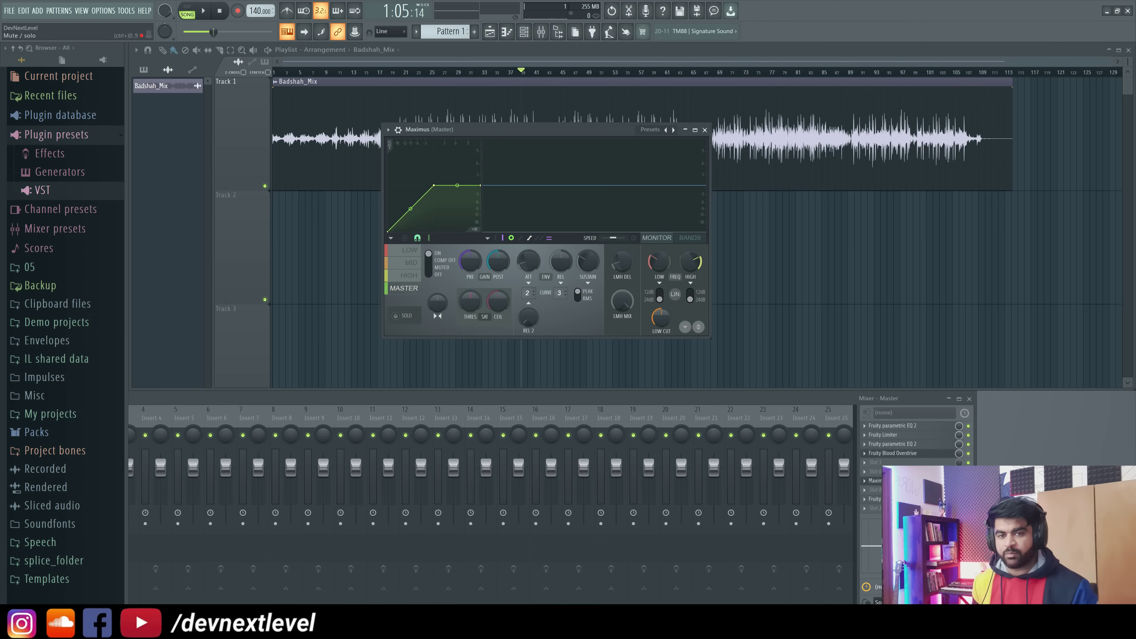
{"action": "left_click", "coordinate": [895, 471]}
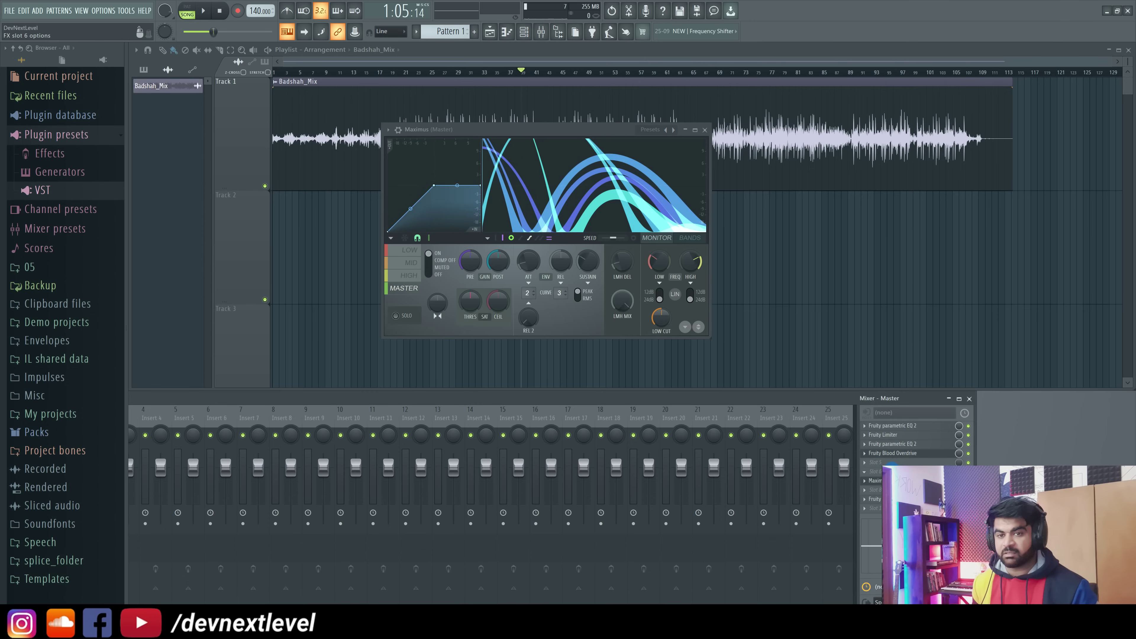
Step: Load Maximus in the Master's fifth slot and replace it with Fruity Limiter
{"action": "left_click", "coordinate": [876, 463]}
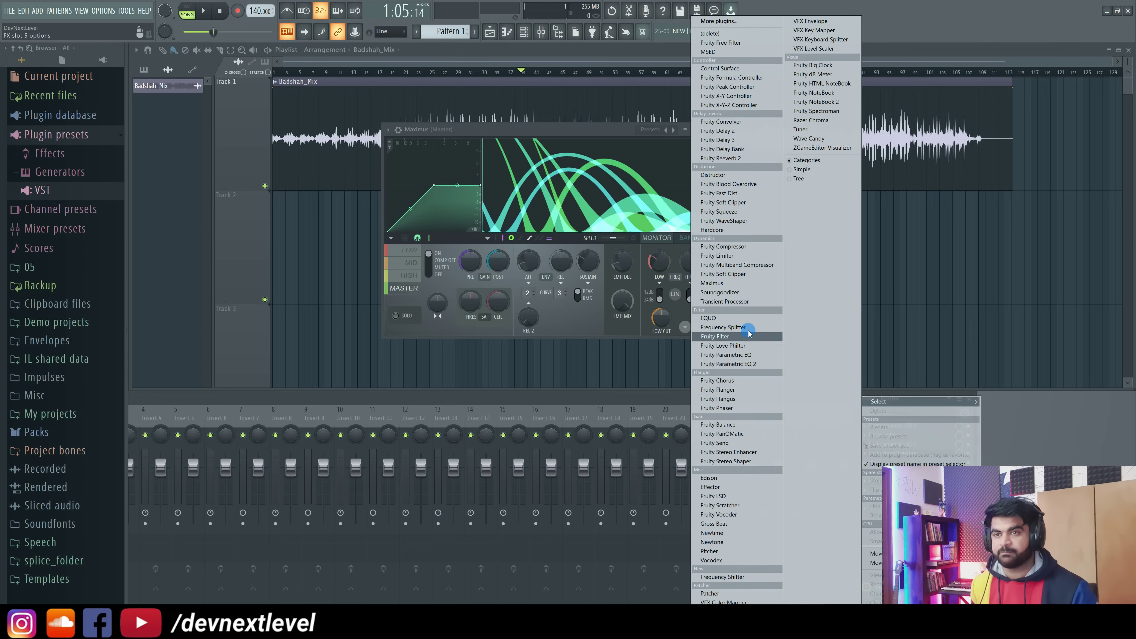
{"action": "left_click", "coordinate": [723, 284]}
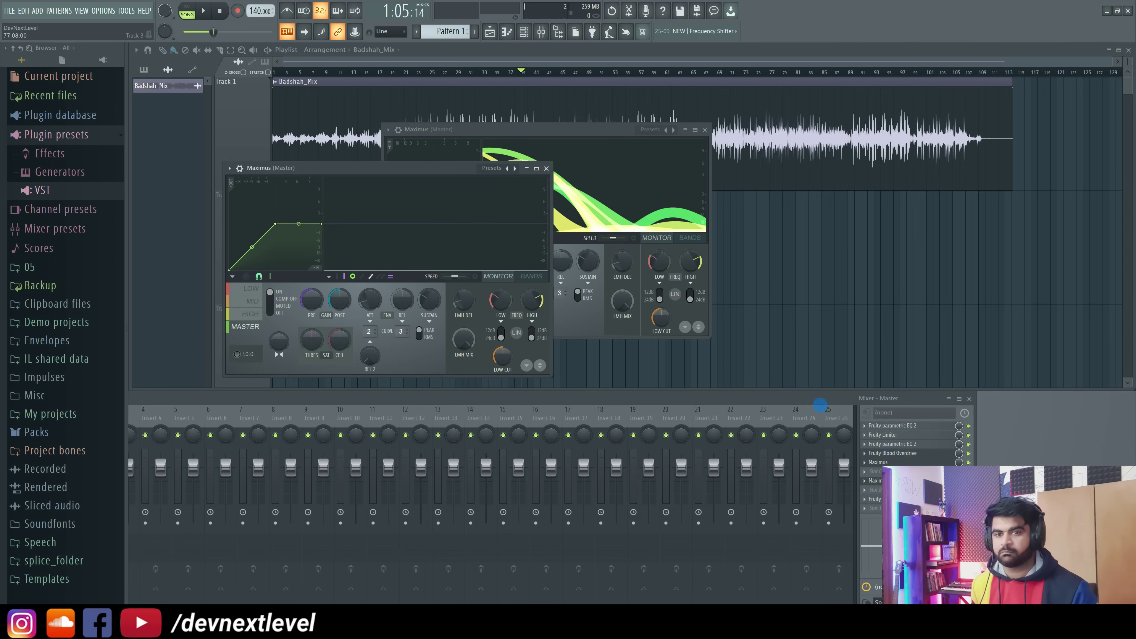
{"action": "left_click", "coordinate": [865, 465]}
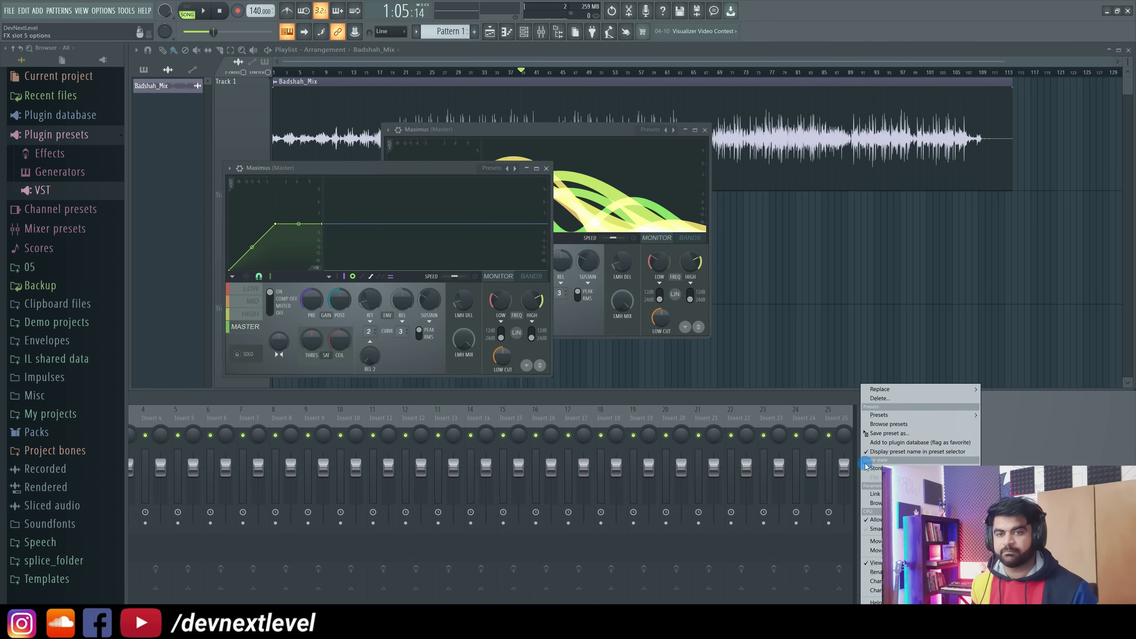
{"action": "left_click", "coordinate": [879, 389]}
{"action": "left_click", "coordinate": [717, 255]}
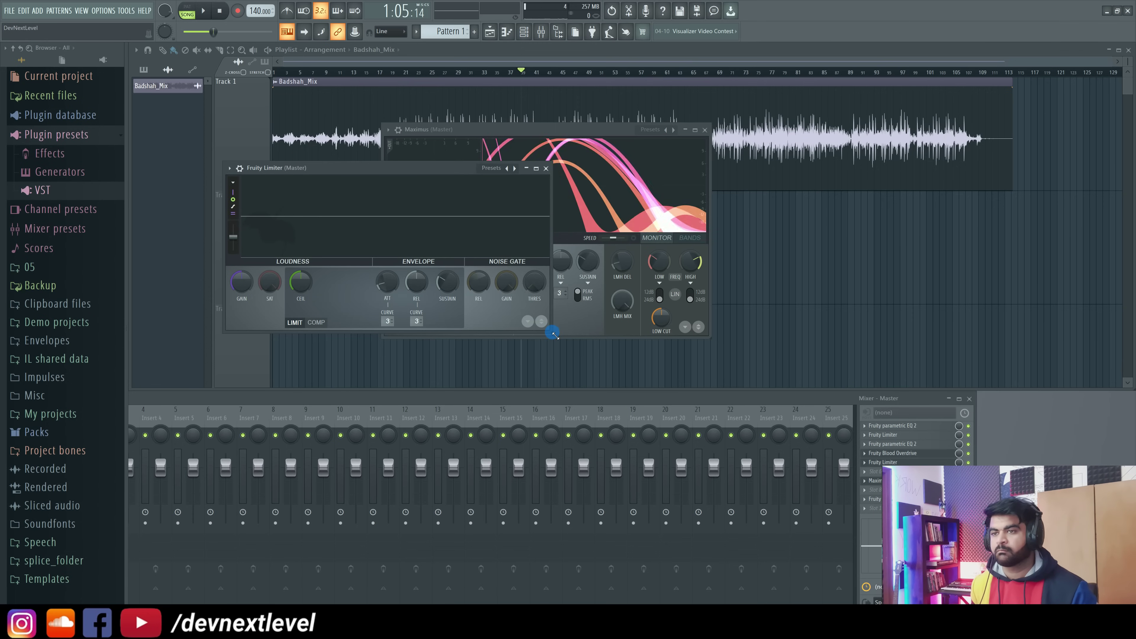
Step: Enlarge the new Fruity Limiter and dial in its compressor during playback: threshold about -15.3 dB, attack about 9.18 ms, a raised ratio, and adjusted release
{"action": "left_click_drag", "start_coordinate": [552, 330], "coordinate": [706, 376]}
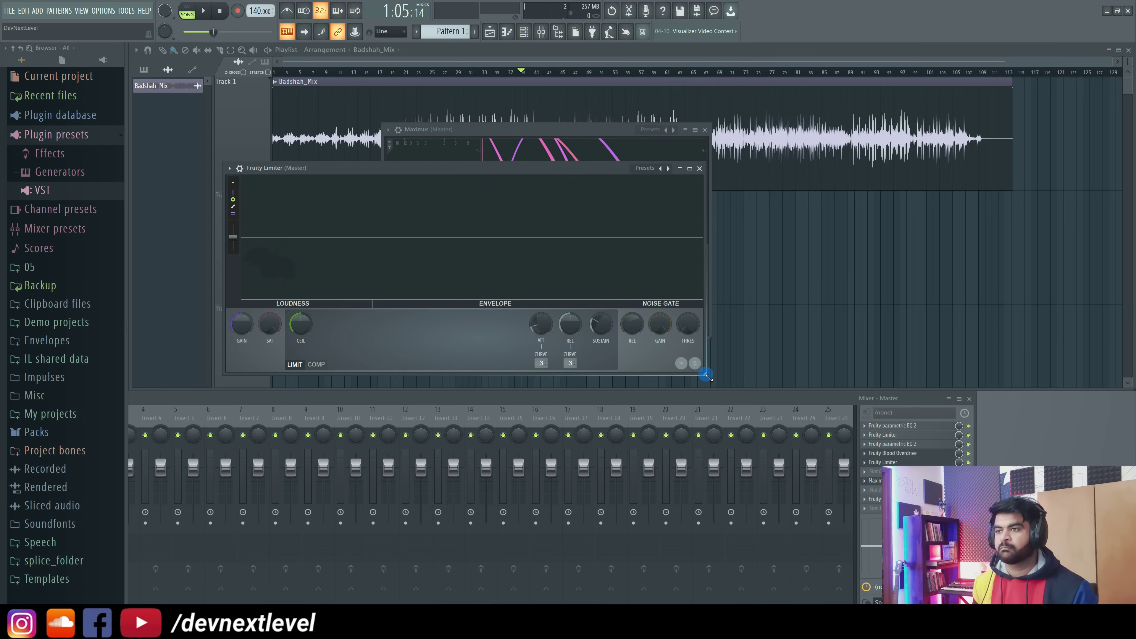
{"action": "left_click", "coordinate": [329, 364]}
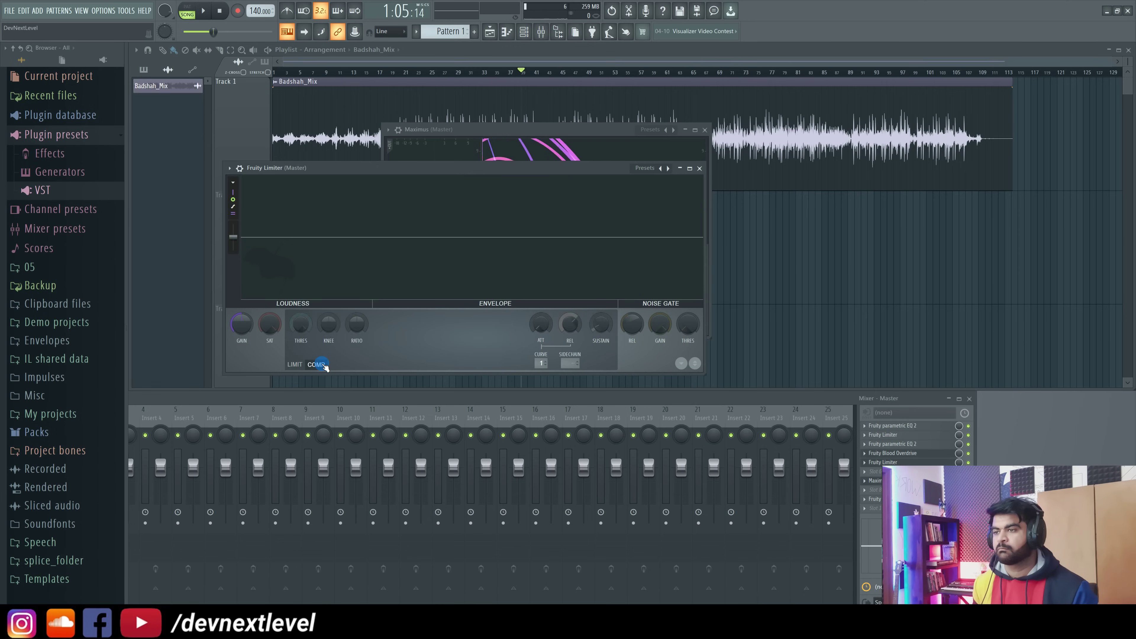
{"action": "key", "text": "space"}
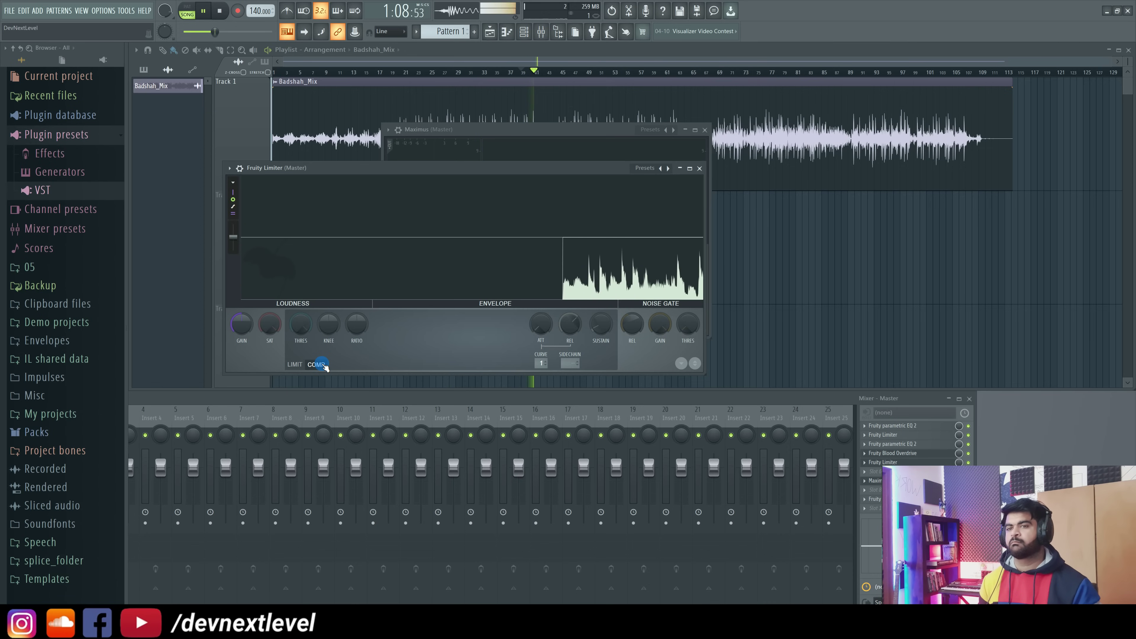
{"action": "left_click_drag", "start_coordinate": [301, 325], "coordinate": [356, 308]}
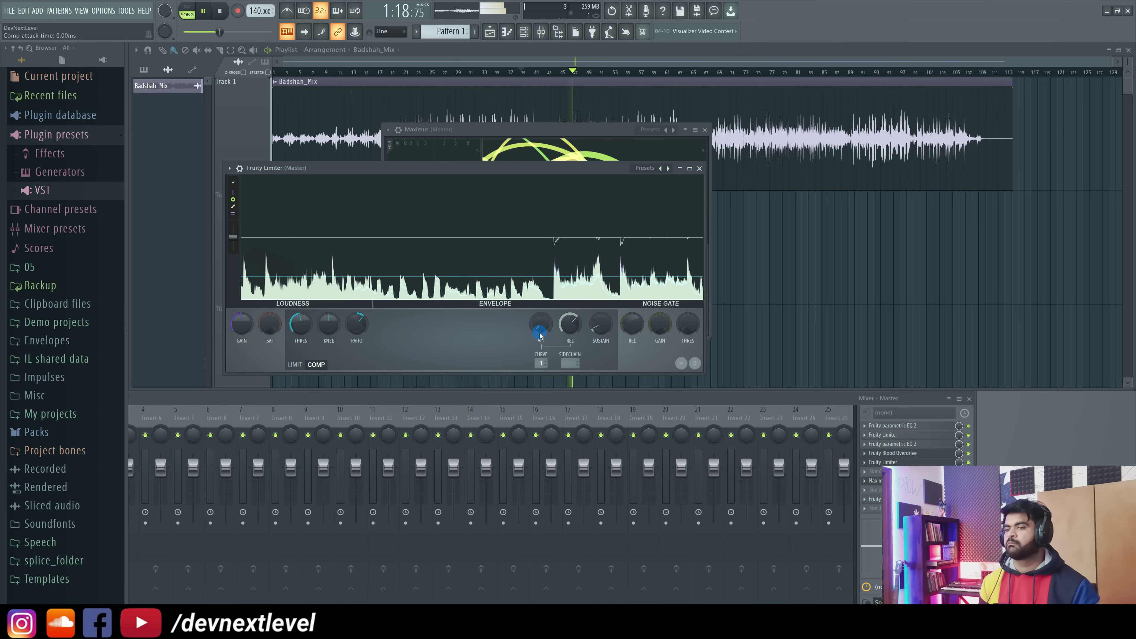
{"action": "left_click_drag", "start_coordinate": [540, 332], "coordinate": [540, 324]}
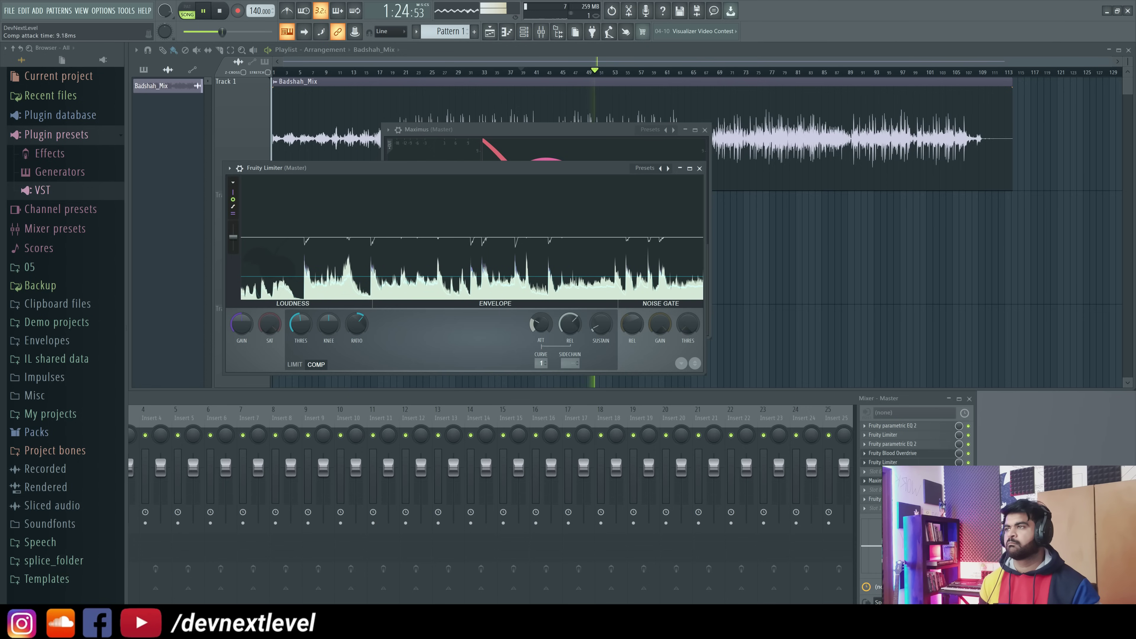
{"action": "left_click_drag", "start_coordinate": [565, 330], "coordinate": [565, 335]}
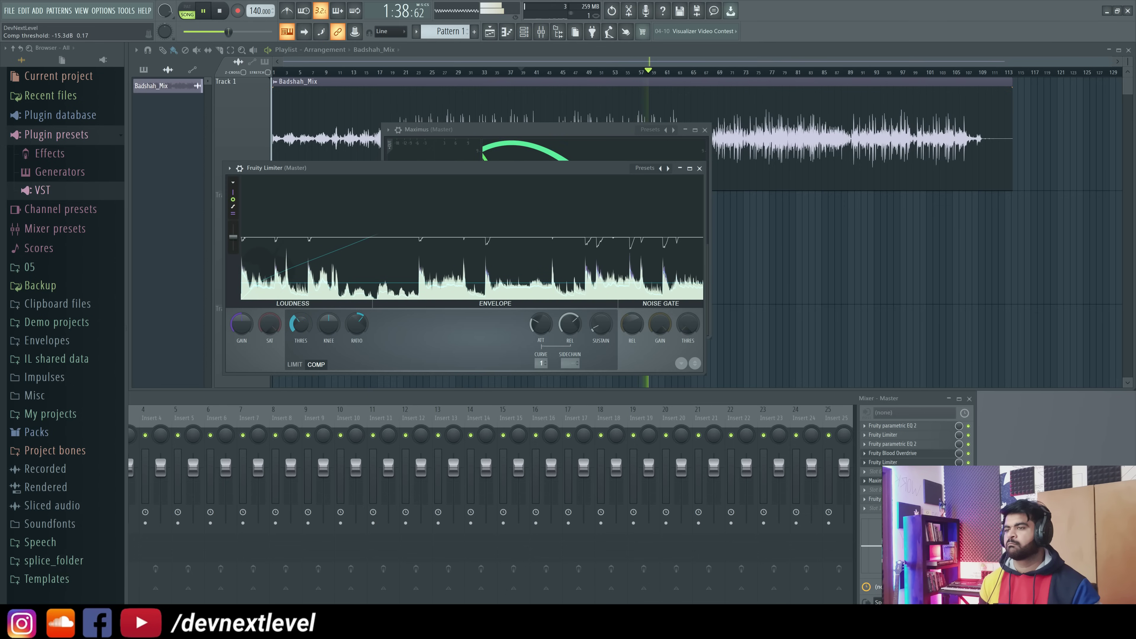
Step: Raise the fifth-slot Fruity Limiter's gain to about 2.6 dB while listening to the mix, and close its window when done
{"action": "left_click_drag", "start_coordinate": [241, 323], "coordinate": [242, 317]}
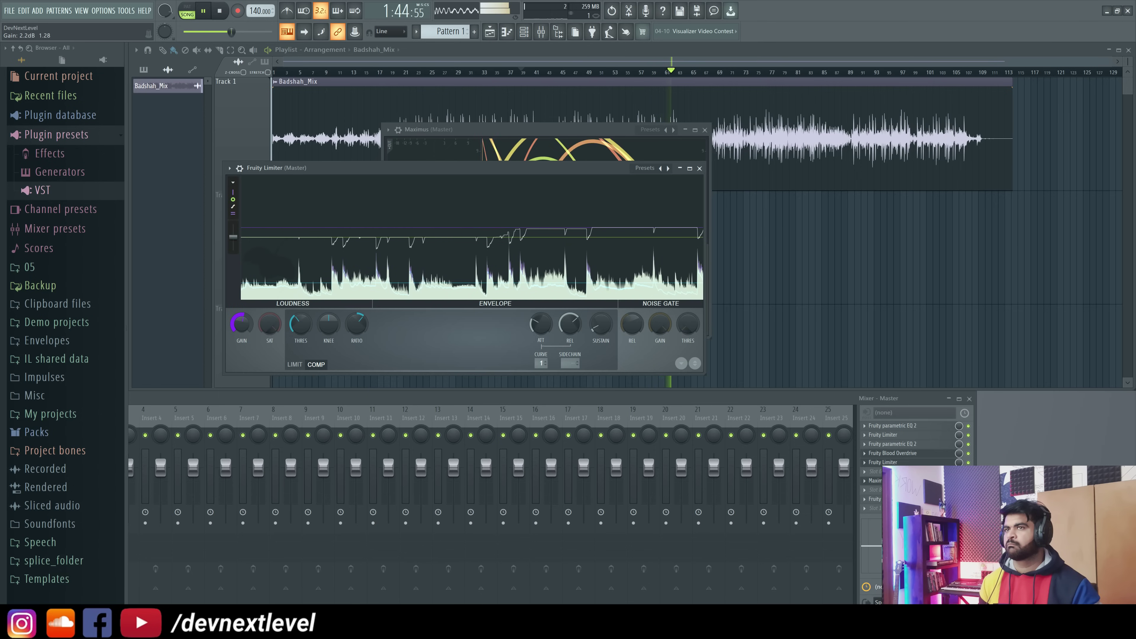
{"action": "left_click_drag", "start_coordinate": [241, 317], "coordinate": [241, 314]}
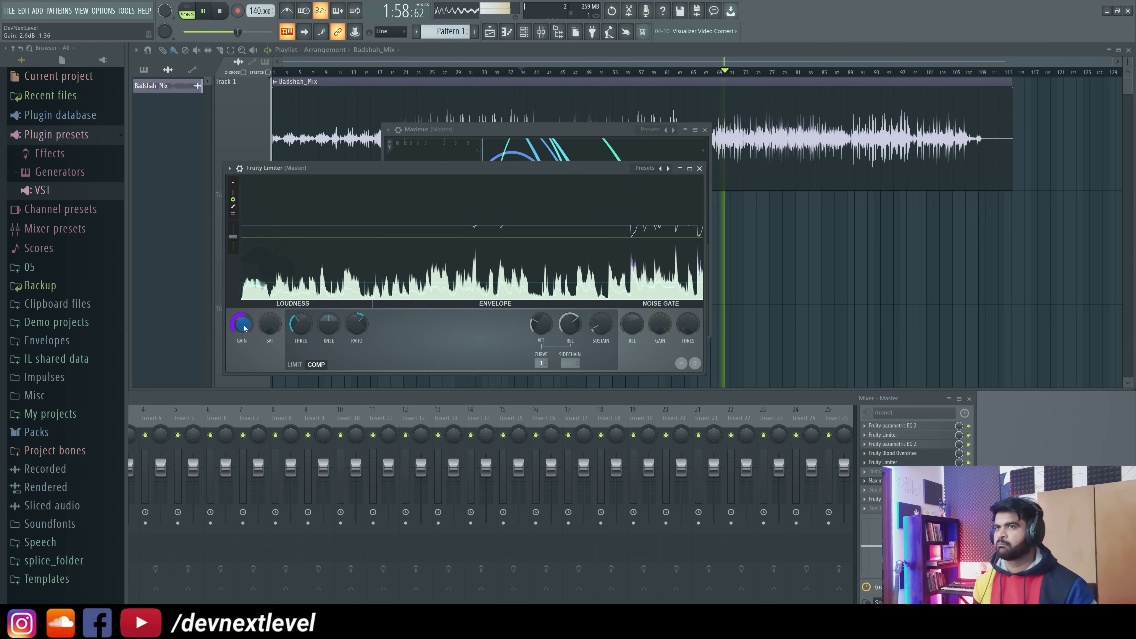
{"action": "key", "text": "space"}
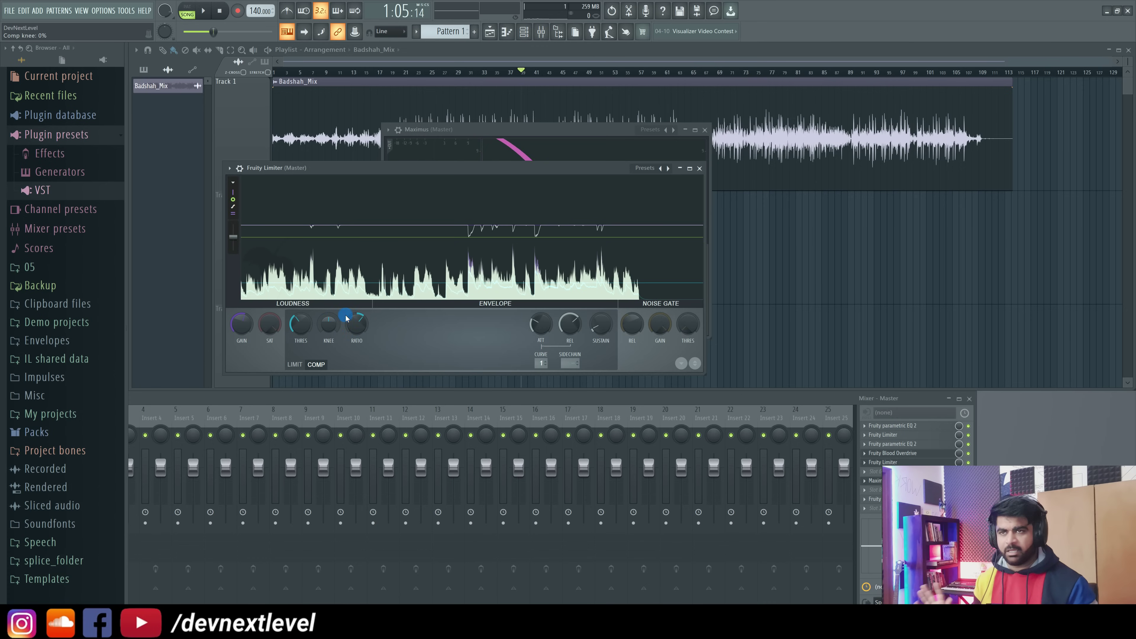
{"action": "key", "text": "space"}
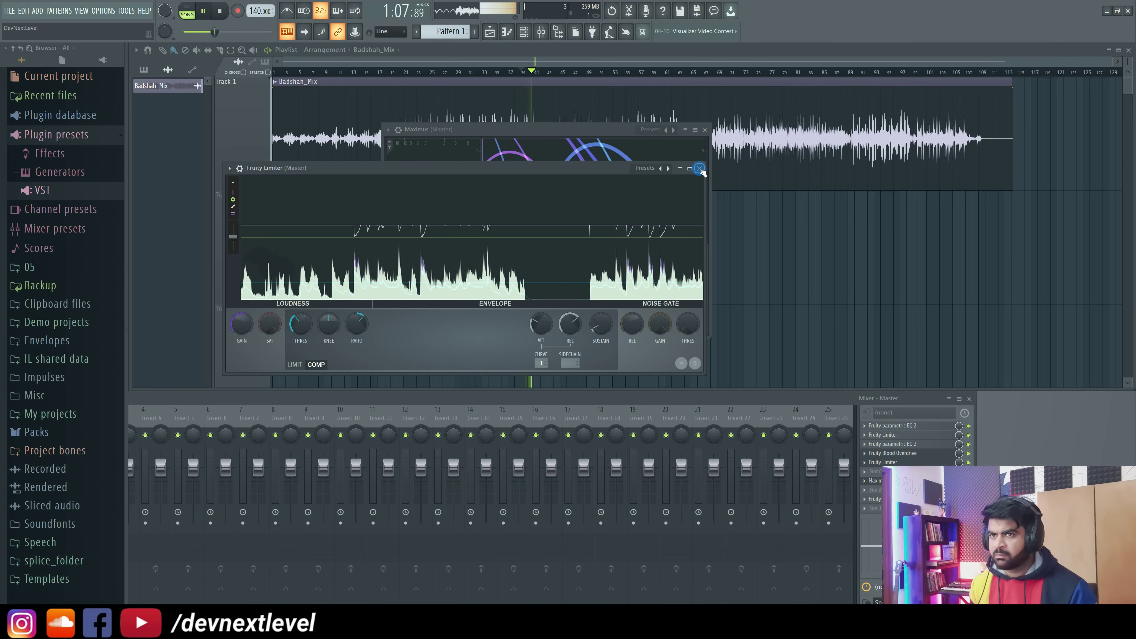
{"action": "left_click", "coordinate": [700, 169]}
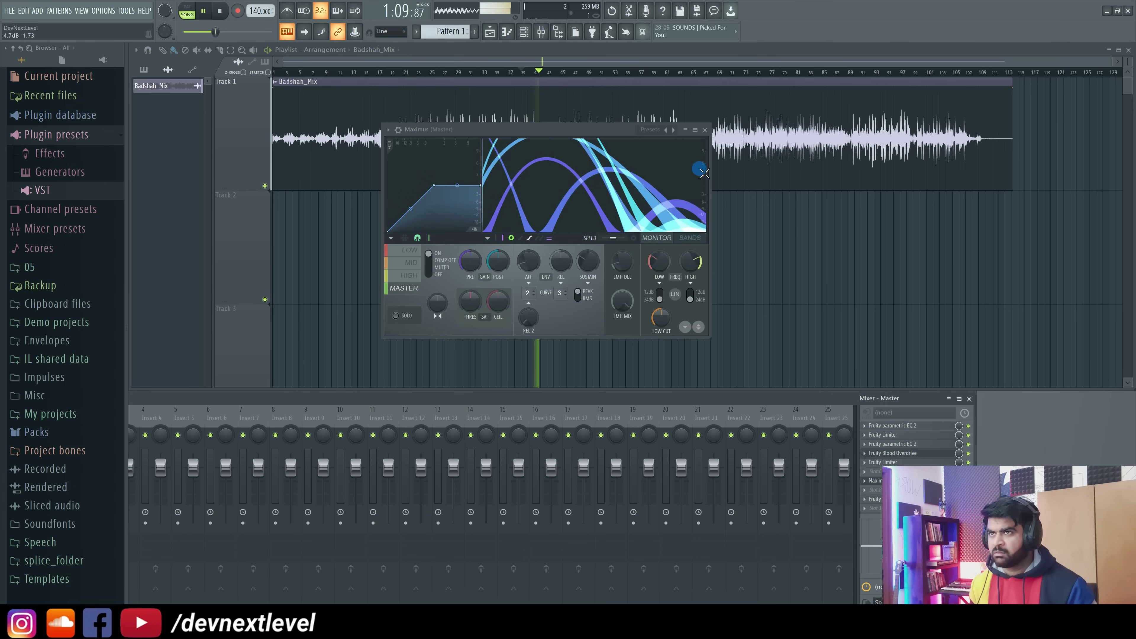
Step: Reposition the mixer so the Master's effect list is accessible and add Fruity WaveShaper in the sixth slot
{"action": "left_click_drag", "start_coordinate": [695, 398], "coordinate": [862, 367]}
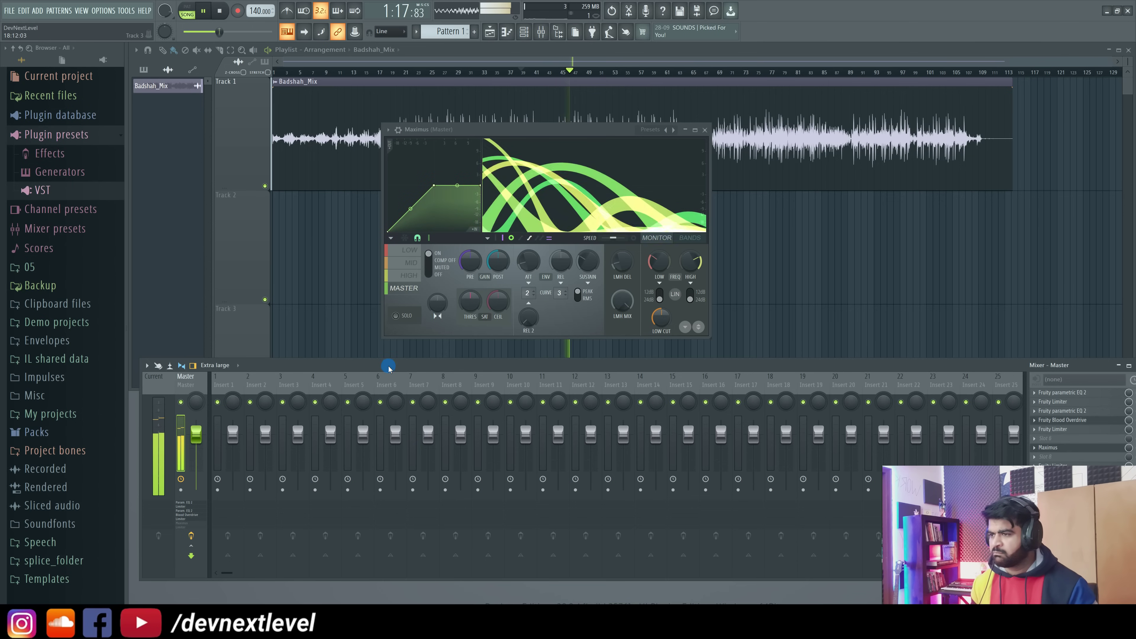
{"action": "key", "text": "space"}
{"action": "left_click_drag", "start_coordinate": [388, 367], "coordinate": [326, 371]}
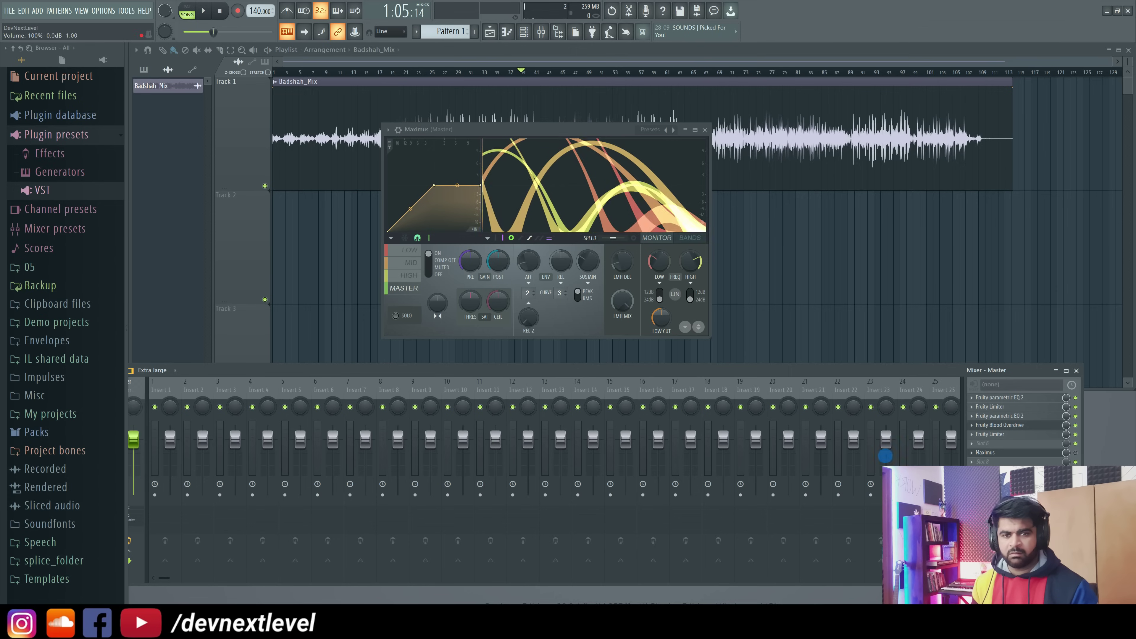
{"action": "left_click", "coordinate": [981, 445]}
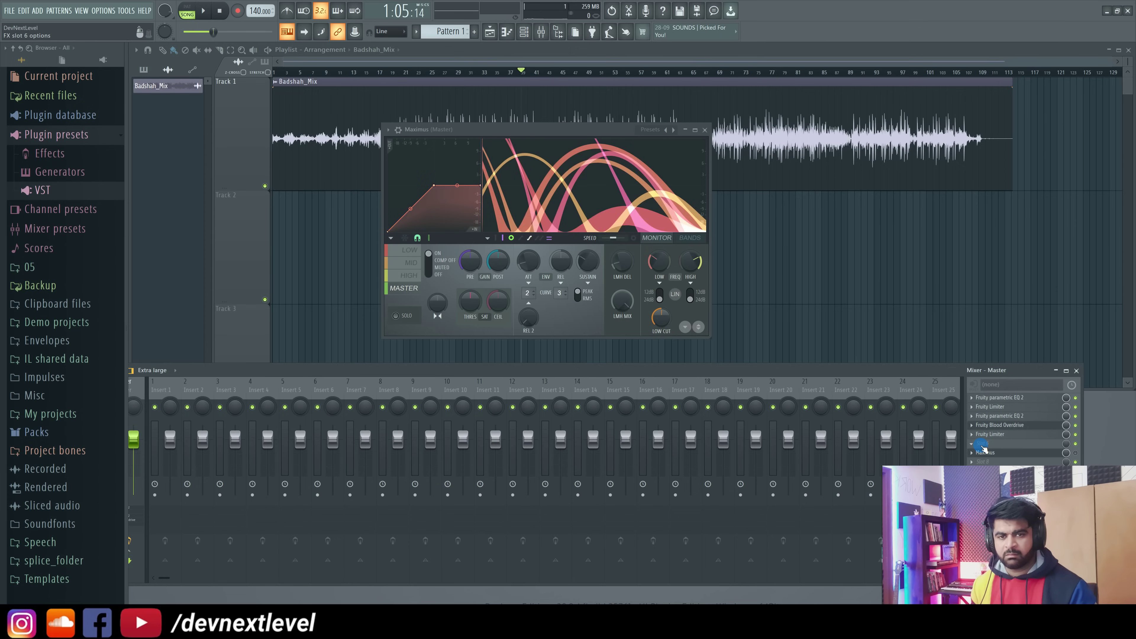
{"action": "mouse_move", "coordinate": [983, 402]}
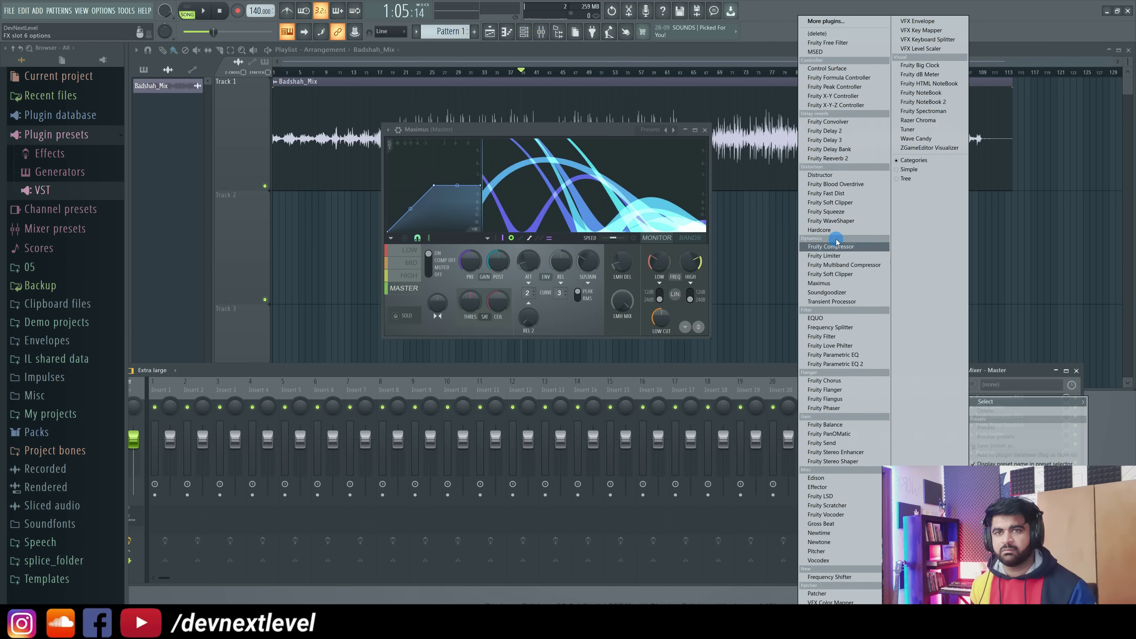
{"action": "left_click", "coordinate": [828, 222]}
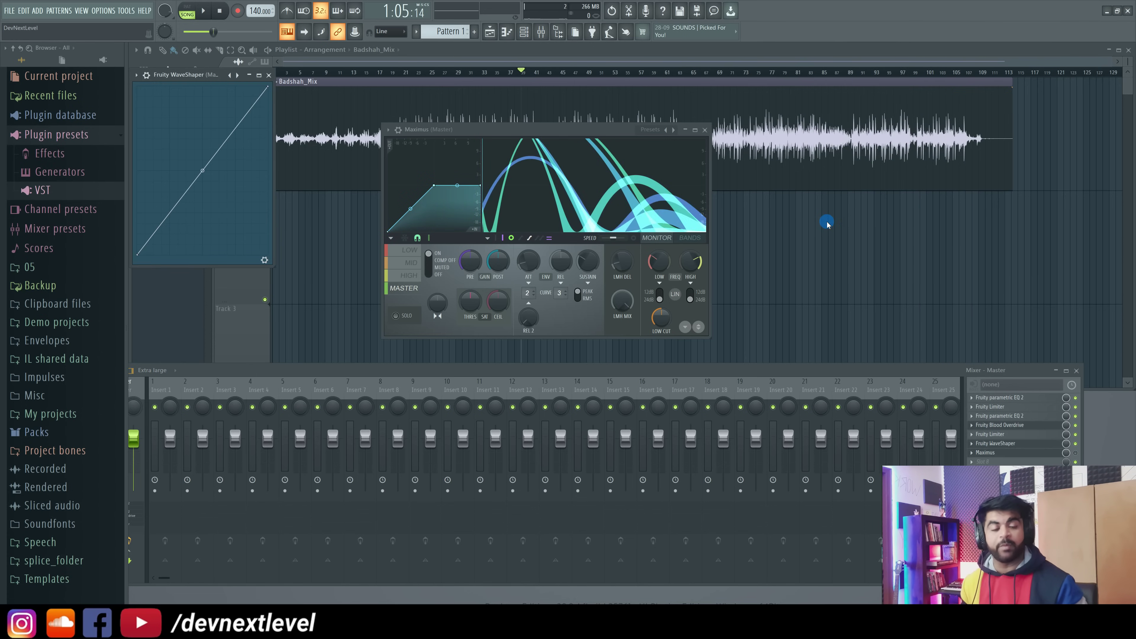
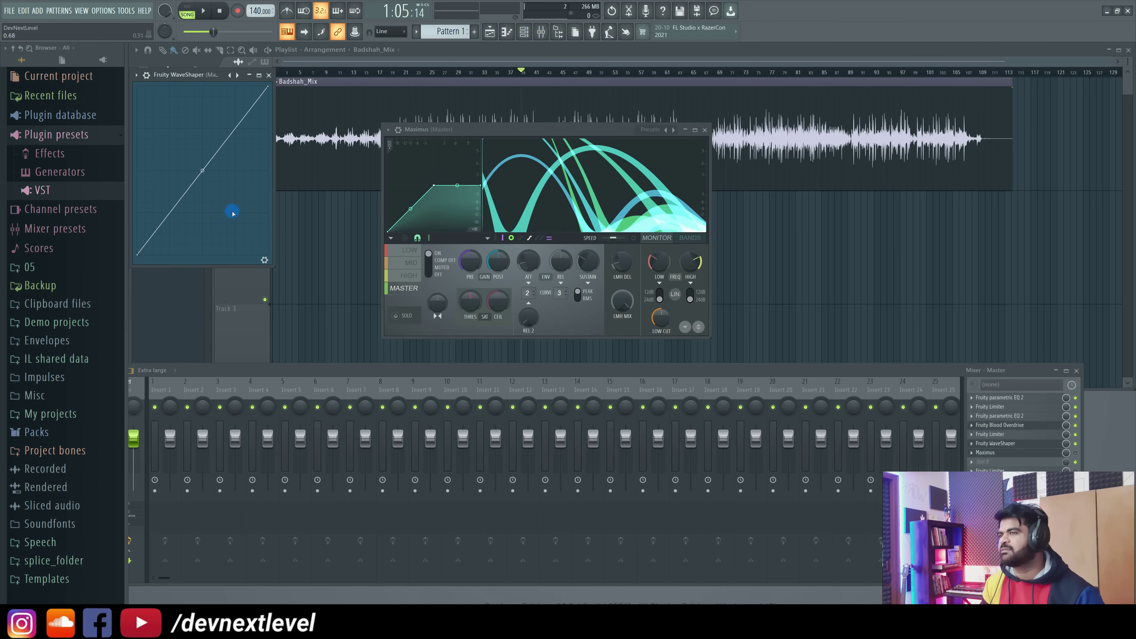
Step: Enlarge the Fruity WaveShaper and raise its curve's tension point slightly, to about 2.37%, while the mix plays
{"action": "left_click_drag", "start_coordinate": [276, 268], "coordinate": [323, 336]}
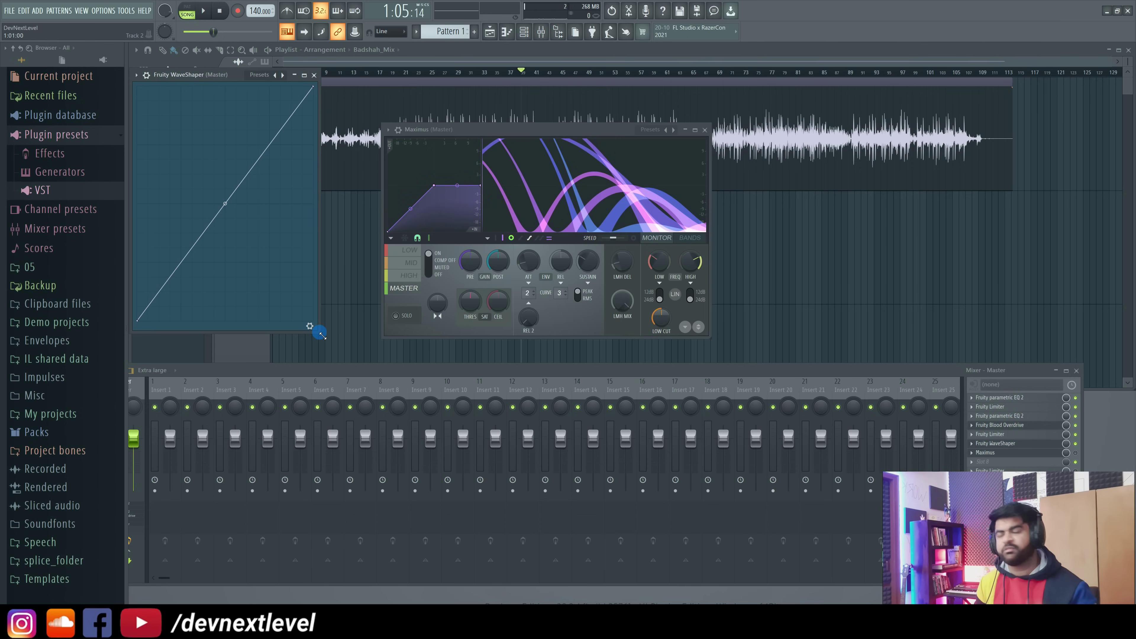
{"action": "key", "text": "space"}
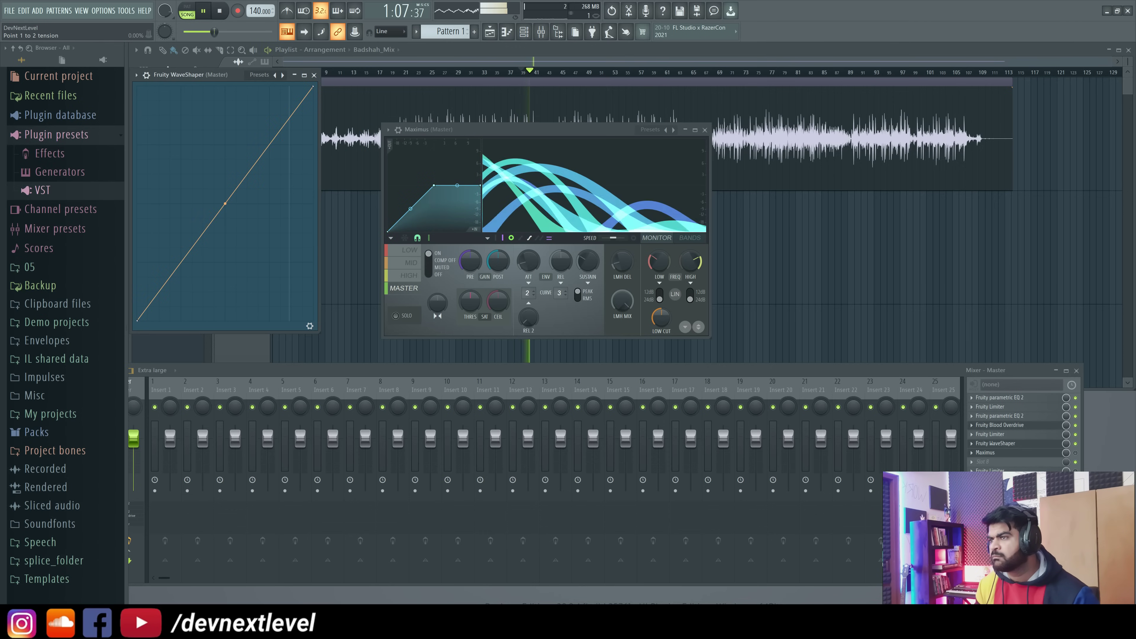
{"action": "left_click_drag", "start_coordinate": [224, 204], "coordinate": [224, 193]}
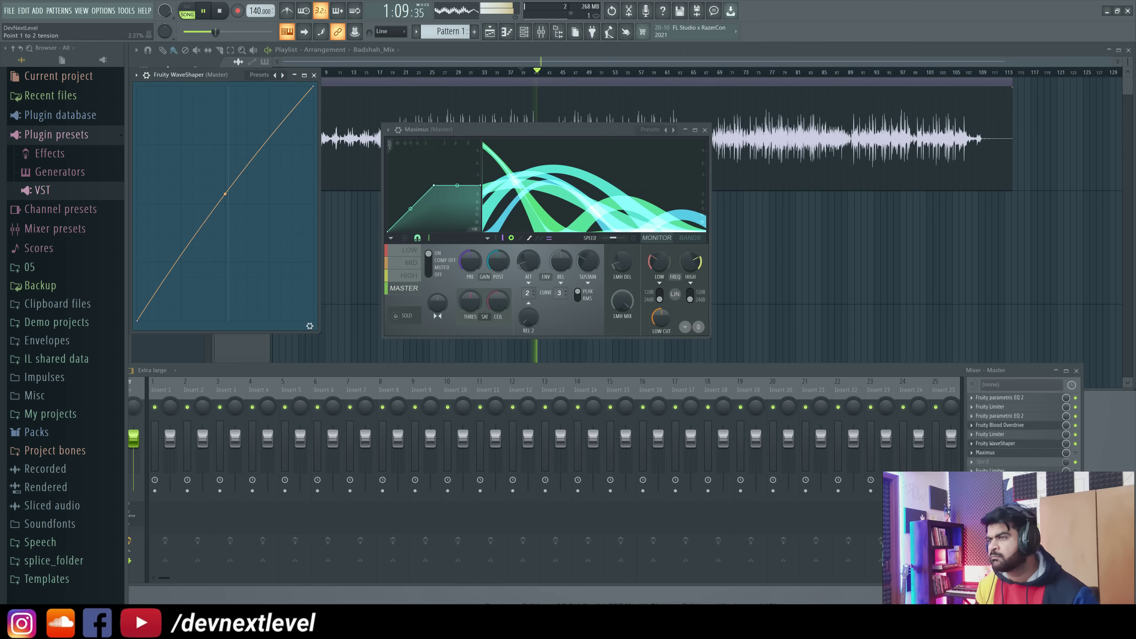
{"action": "key", "text": "space"}
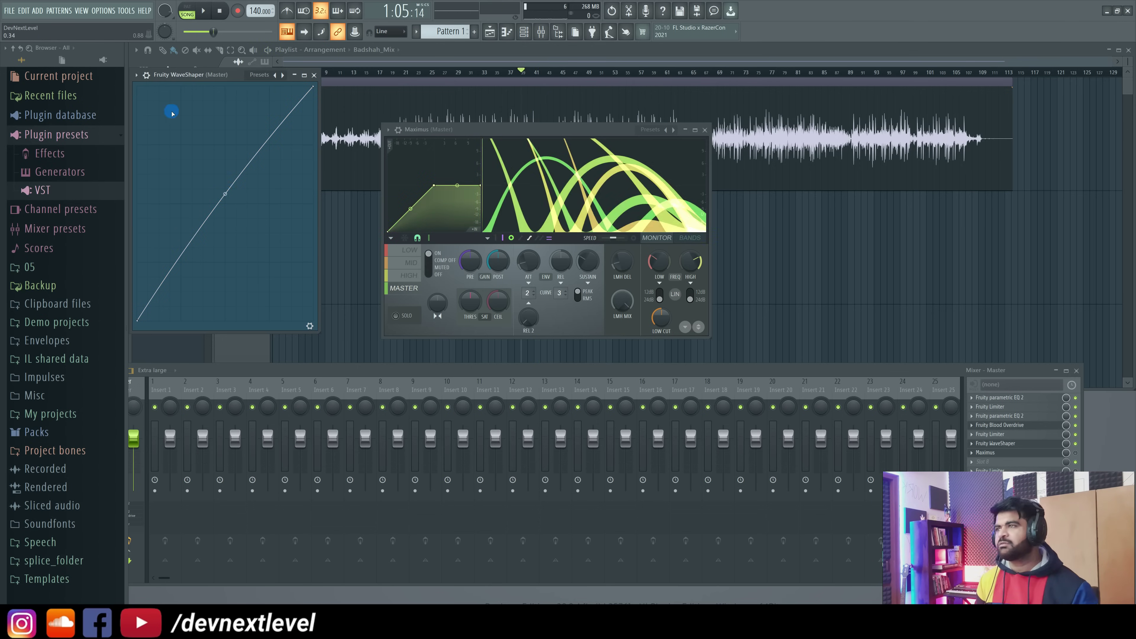
Step: Show the WaveShaper's wrapper controls, bring the Master strip into view, and raise the curve tension to about 2.67% during playback
{"action": "left_click", "coordinate": [146, 76]}
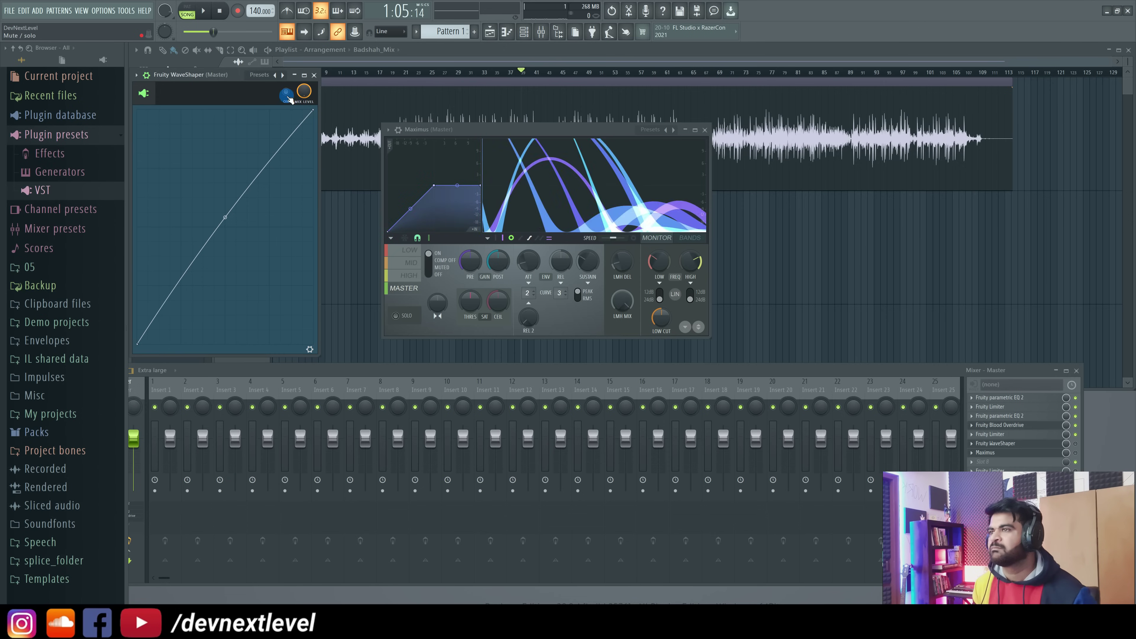
{"action": "key", "text": "space"}
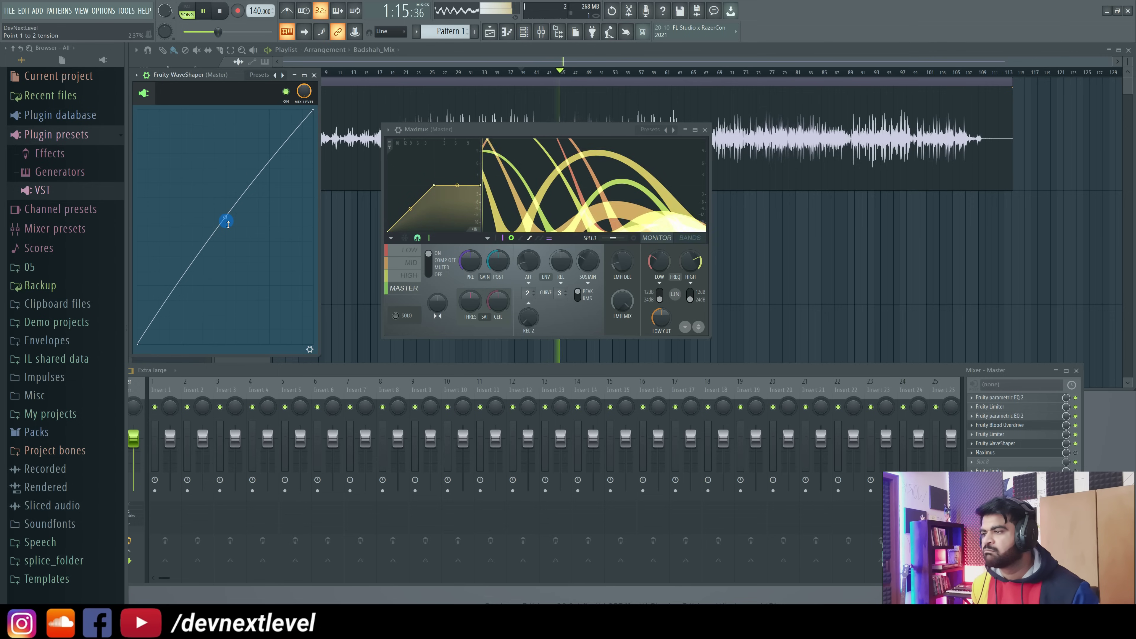
{"action": "left_click_drag", "start_coordinate": [236, 369], "coordinate": [278, 371]}
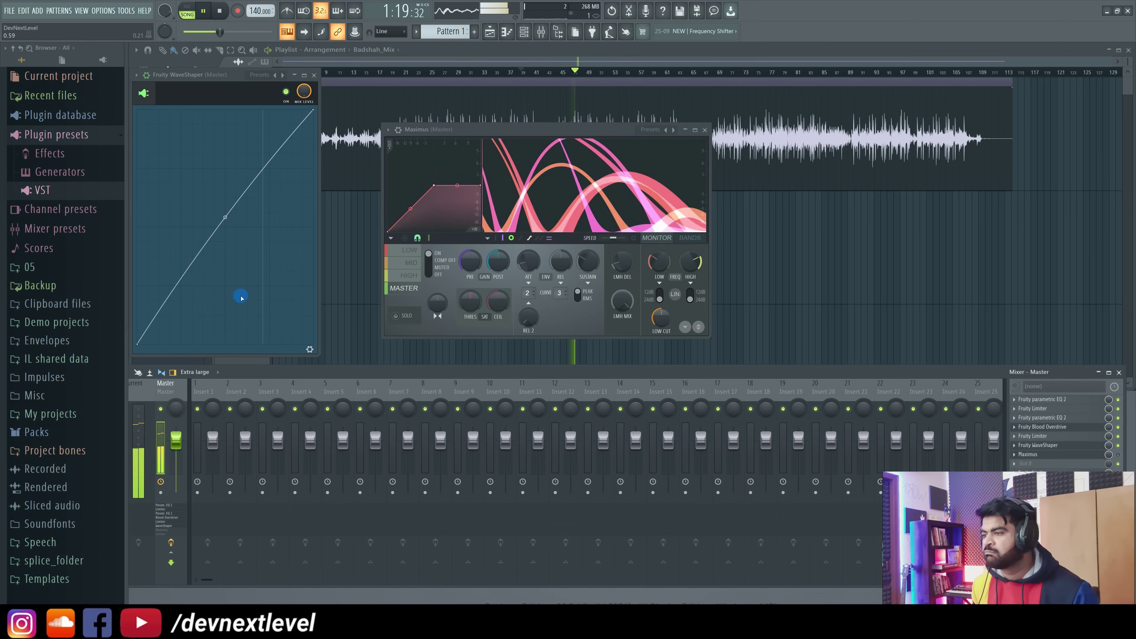
{"action": "left_click", "coordinate": [229, 222]}
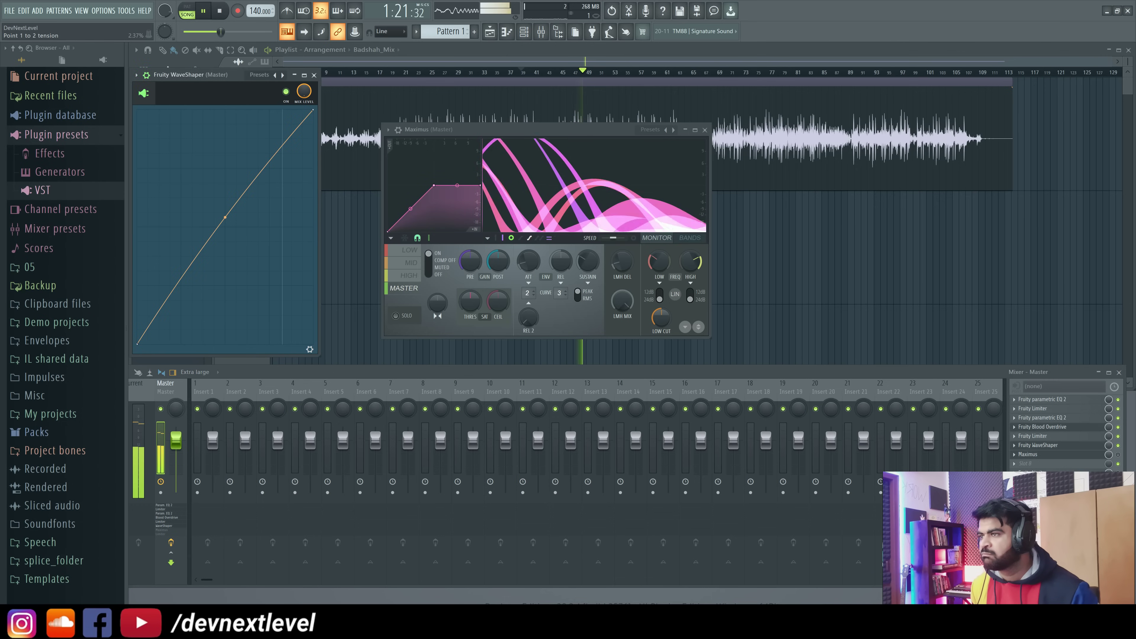
{"action": "left_click_drag", "start_coordinate": [225, 218], "coordinate": [225, 214]}
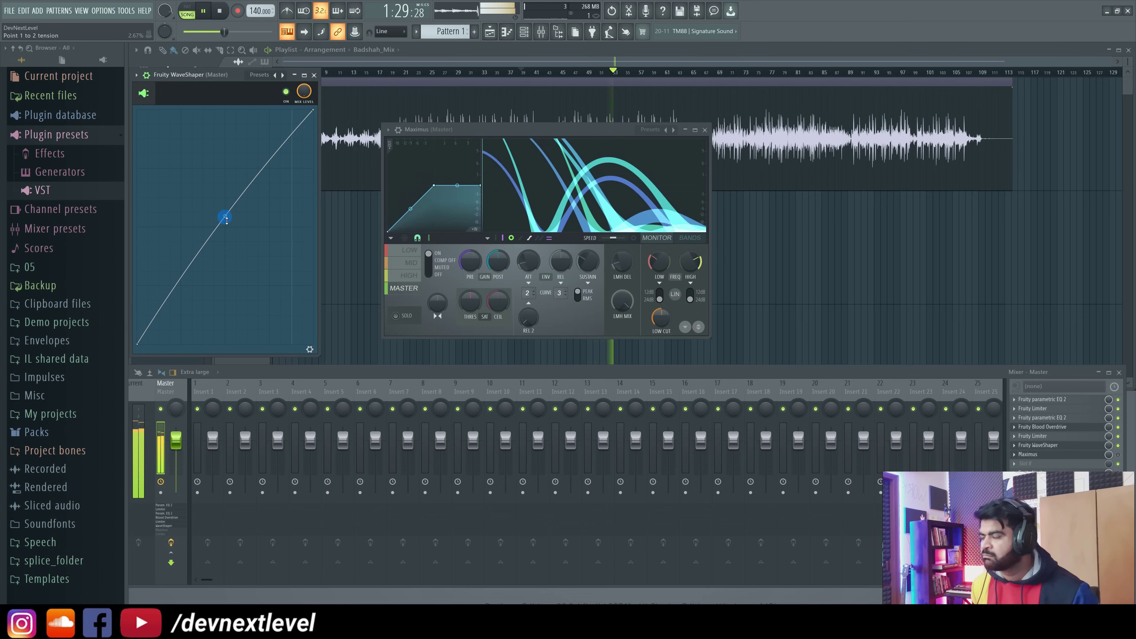
{"action": "key", "text": "space"}
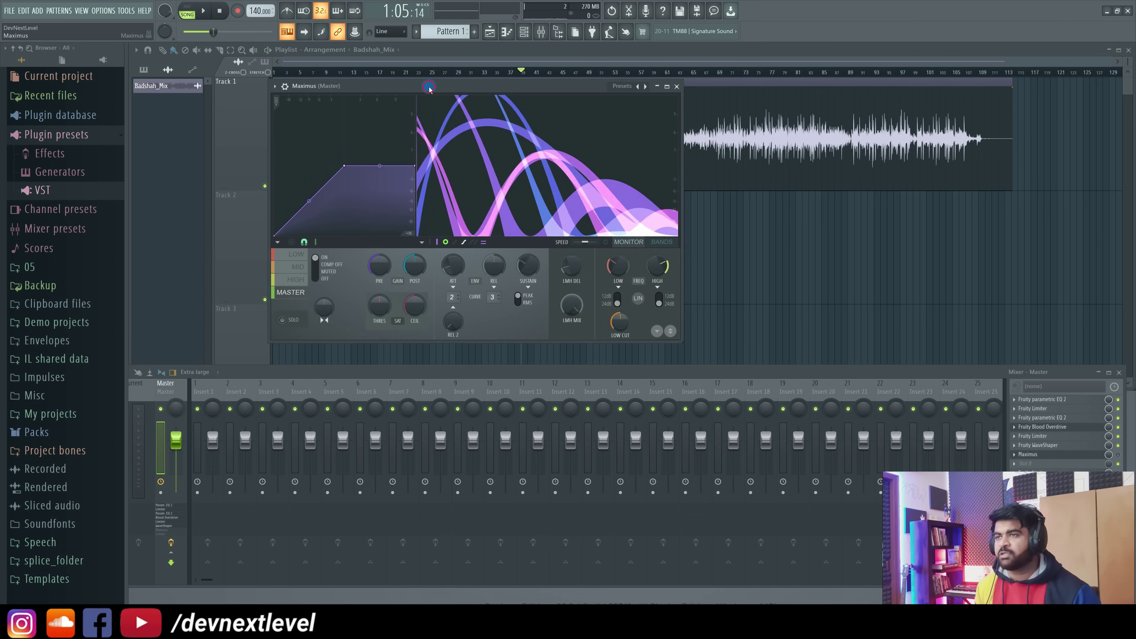
Step: Reposition Maximus, select and solo its low band, and briefly play the mix
{"action": "left_click_drag", "start_coordinate": [429, 88], "coordinate": [425, 88]}
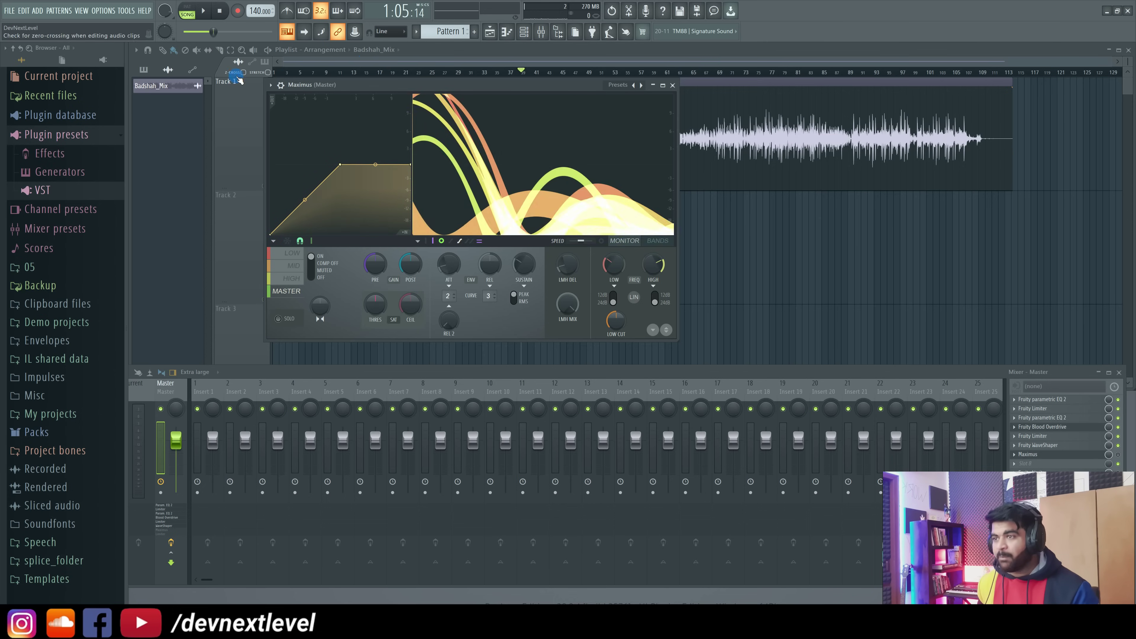
{"action": "left_click", "coordinate": [301, 253]}
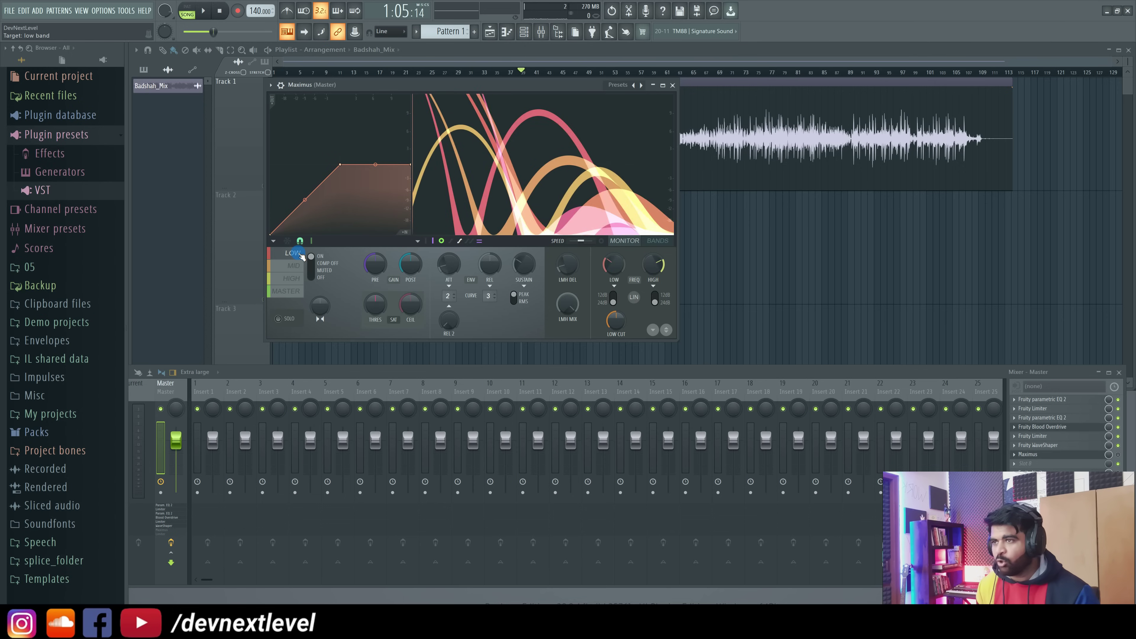
{"action": "left_click", "coordinate": [291, 321]}
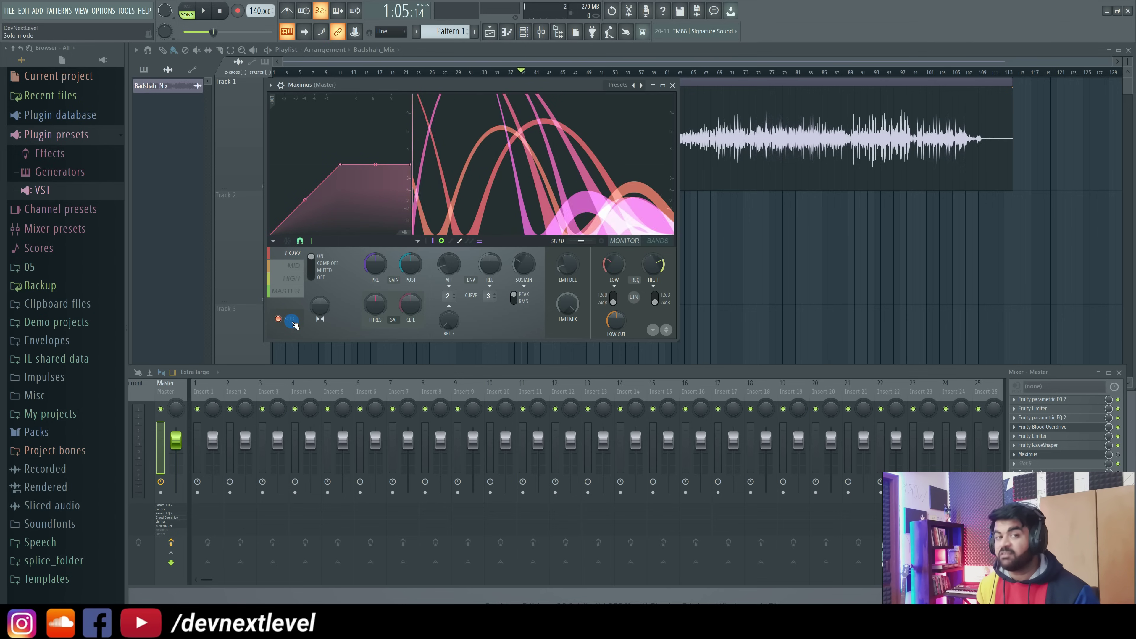
{"action": "left_click", "coordinate": [620, 267]}
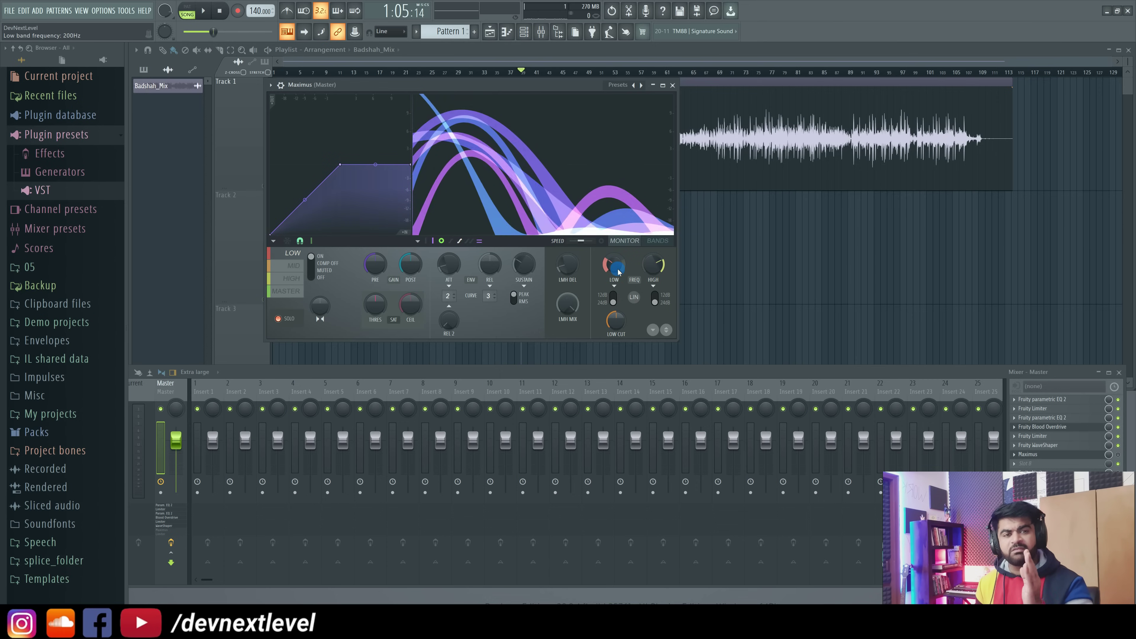
{"action": "key", "text": "space"}
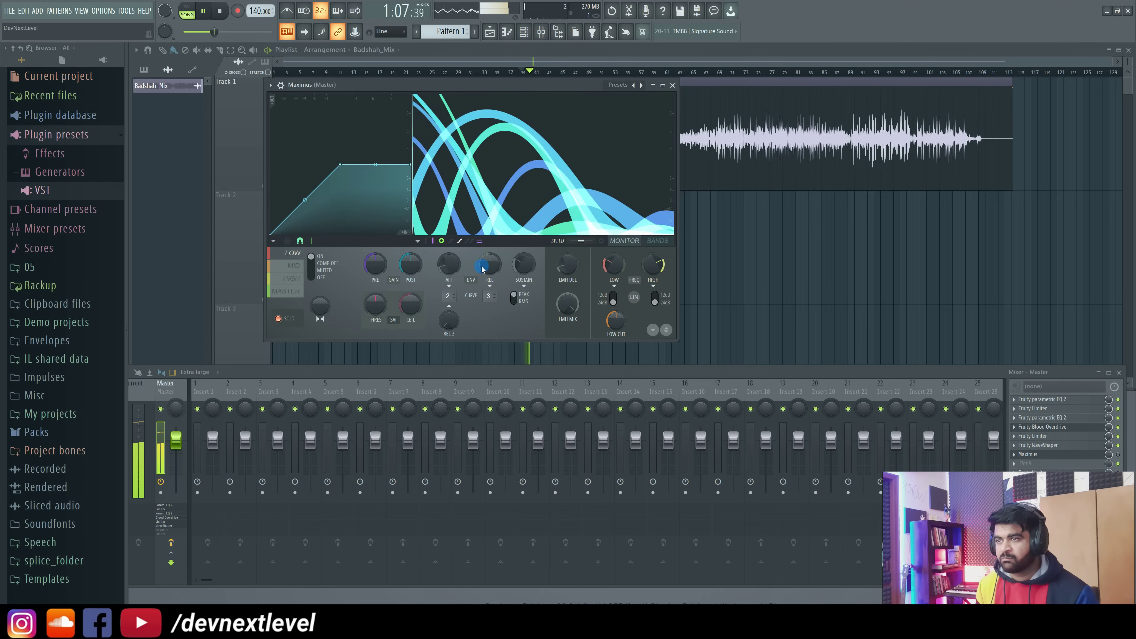
{"action": "key", "text": "space"}
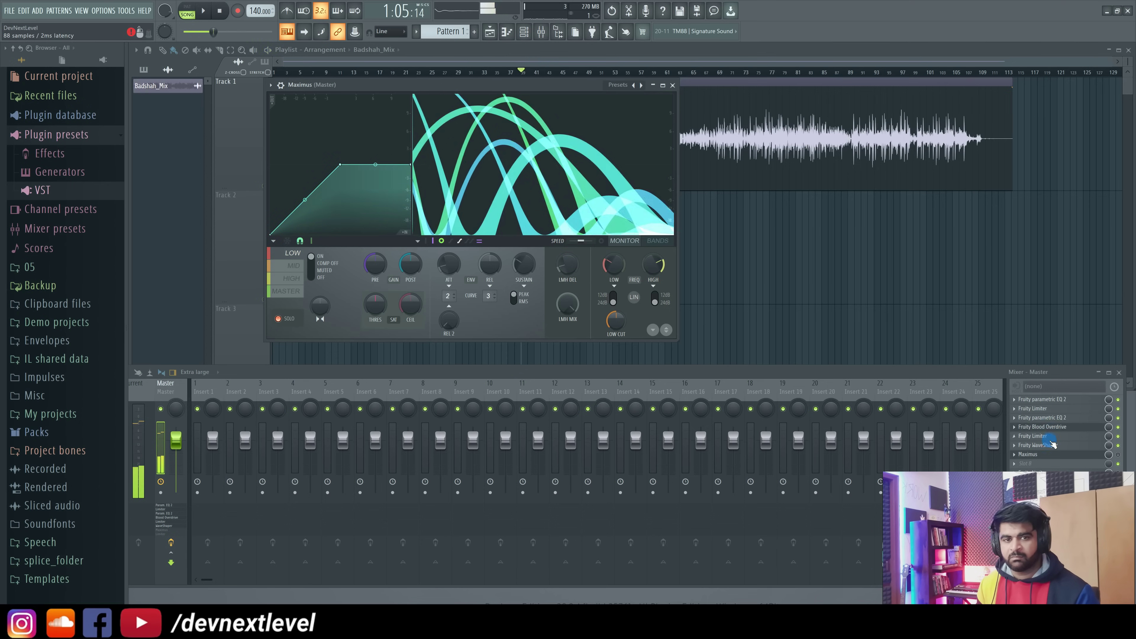
Step: Enable Maximus in the Master's seventh slot and compare its low band with solo off and on during playback
{"action": "left_click", "coordinate": [1118, 455]}
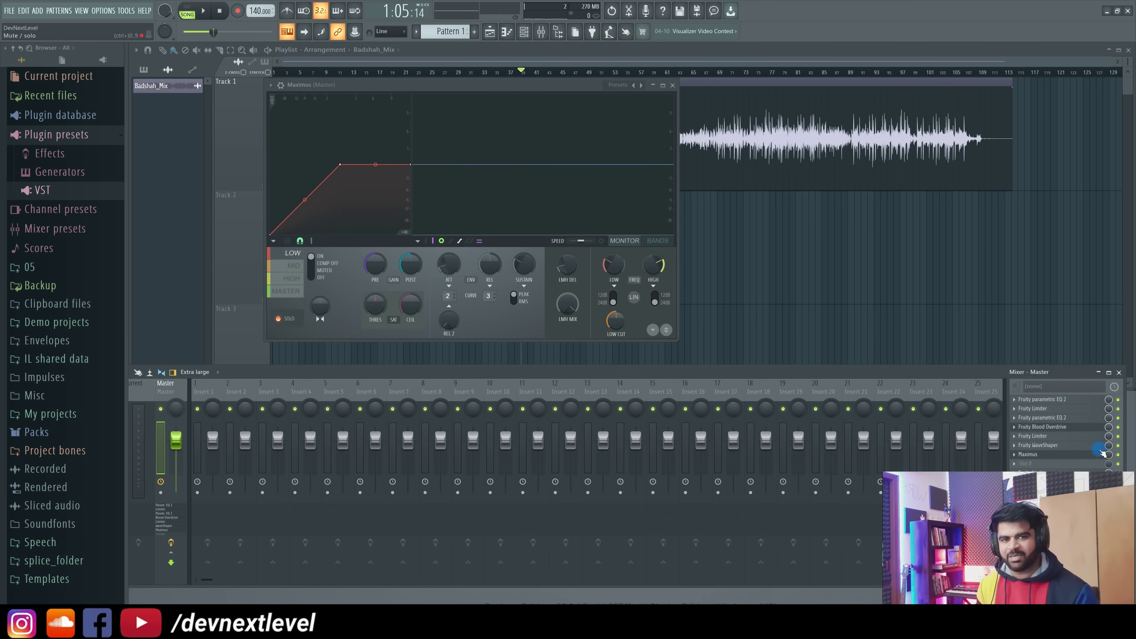
{"action": "left_click", "coordinate": [293, 254]}
{"action": "left_click", "coordinate": [291, 318]}
{"action": "left_click", "coordinate": [288, 323]}
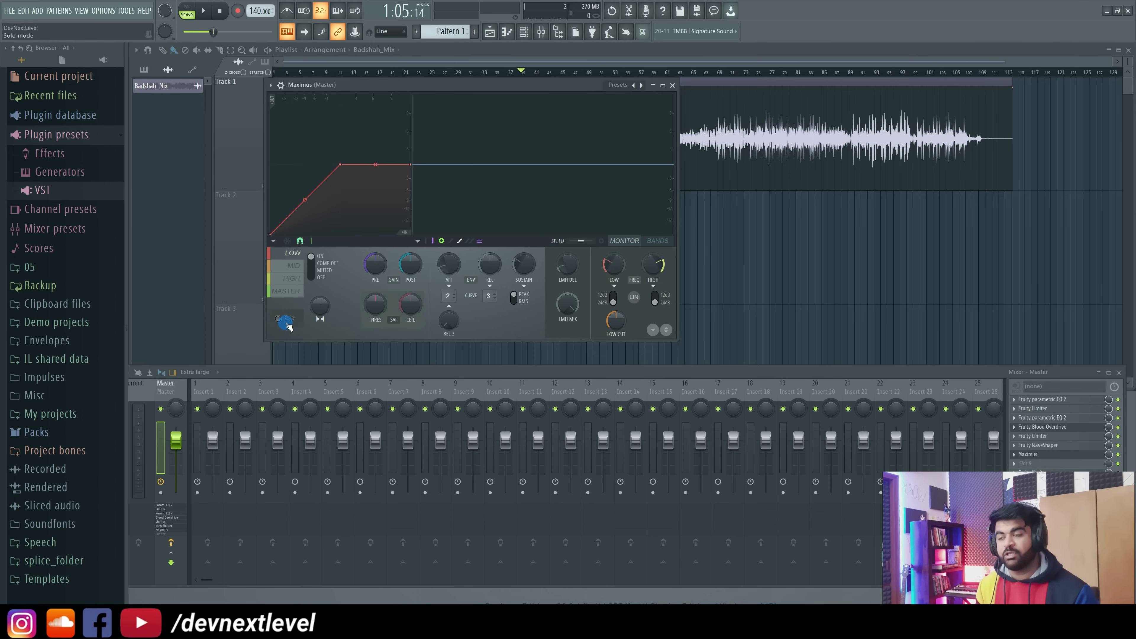
{"action": "key", "text": "space"}
{"action": "left_click", "coordinate": [288, 325]}
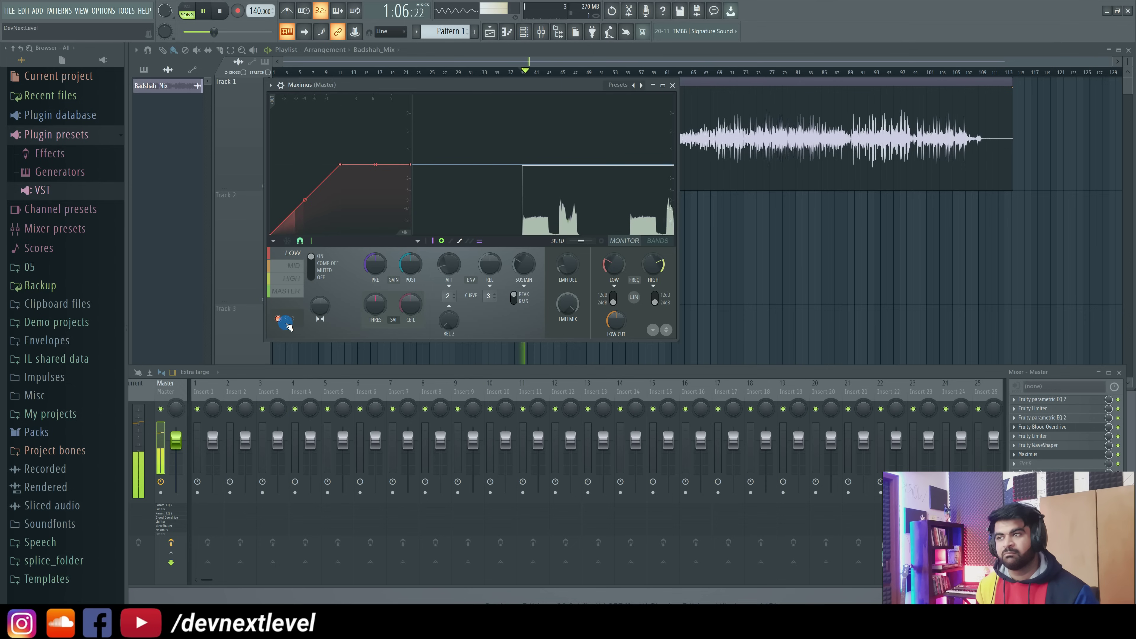
{"action": "key", "text": "space"}
Step: Tune Maximus's low band frequency by ear with the band soloed, sweeping it down to about 101 Hz and readjusting it during playback
{"action": "left_click", "coordinate": [380, 259]}
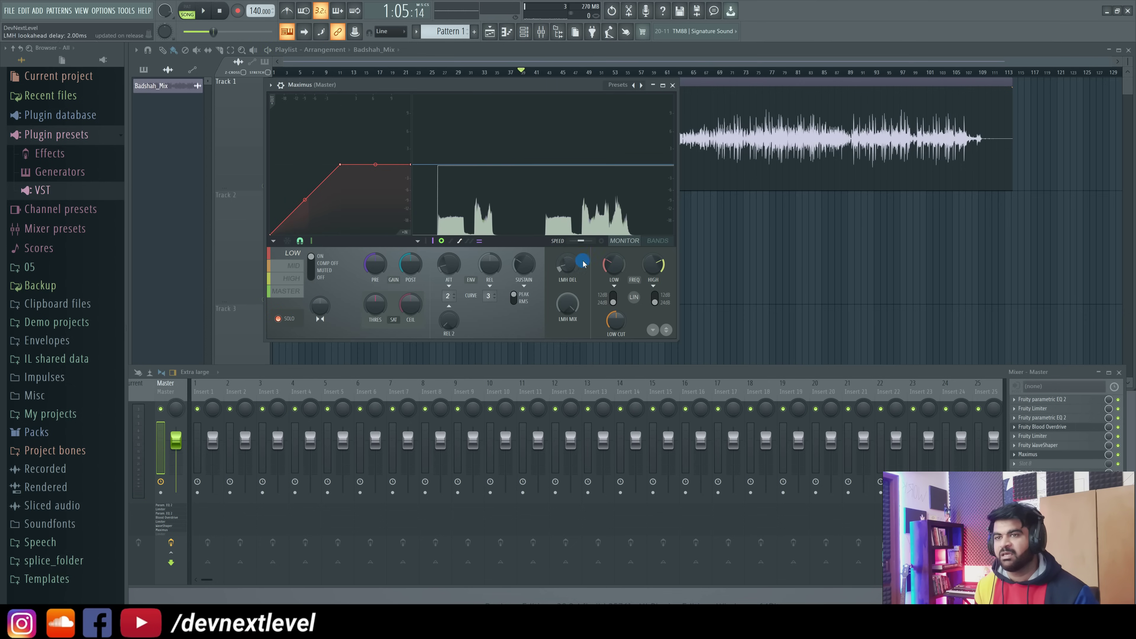
{"action": "left_click", "coordinate": [613, 263]}
{"action": "left_click_drag", "start_coordinate": [614, 264], "coordinate": [614, 266]}
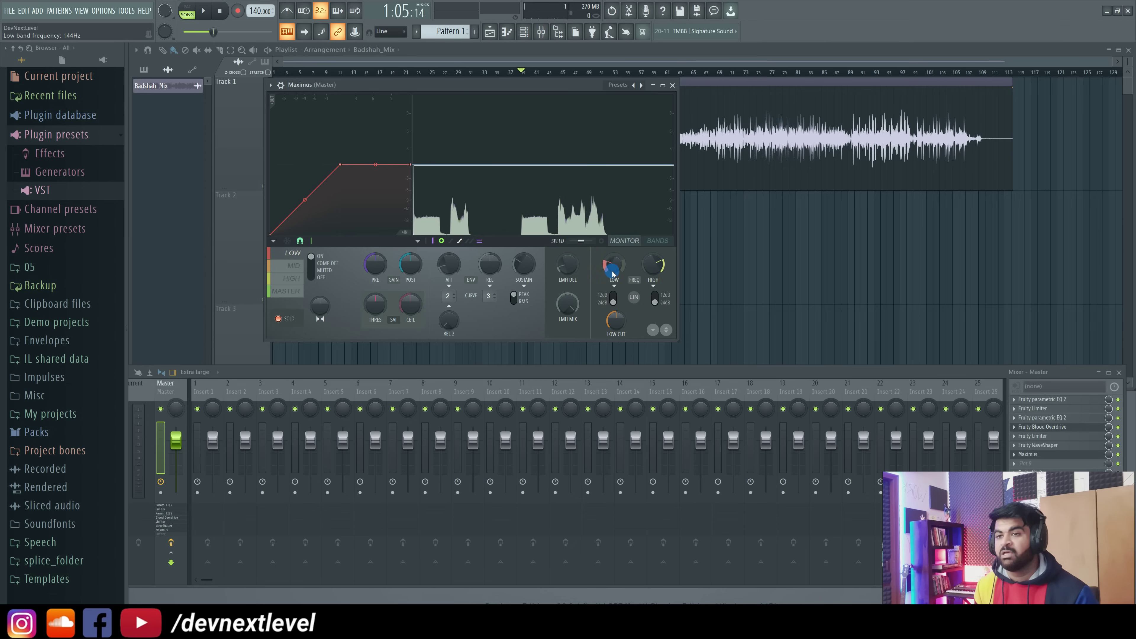
{"action": "key", "text": "space"}
{"action": "mouse_move", "coordinate": [613, 267]}
{"action": "left_mouse_down"}
{"action": "mouse_move", "coordinate": [614, 279]}
{"action": "mouse_move", "coordinate": [613, 267]}
{"action": "left_mouse_up"}
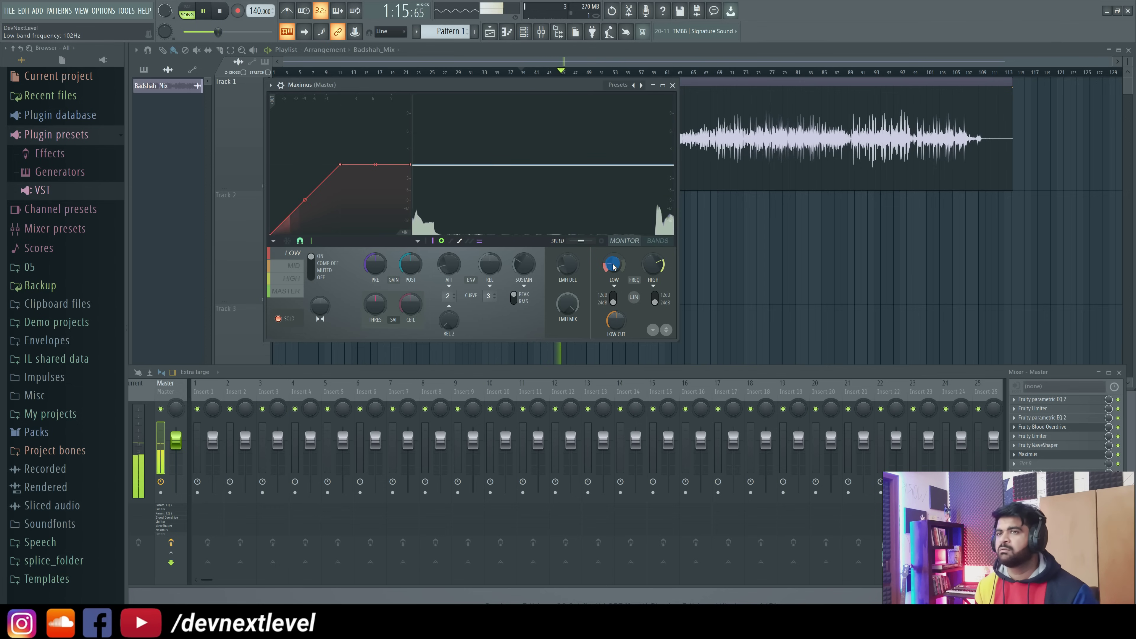
{"action": "mouse_move", "coordinate": [614, 267]}
{"action": "left_mouse_down"}
{"action": "mouse_move", "coordinate": [614, 247]}
{"action": "mouse_move", "coordinate": [613, 272]}
{"action": "left_mouse_up"}
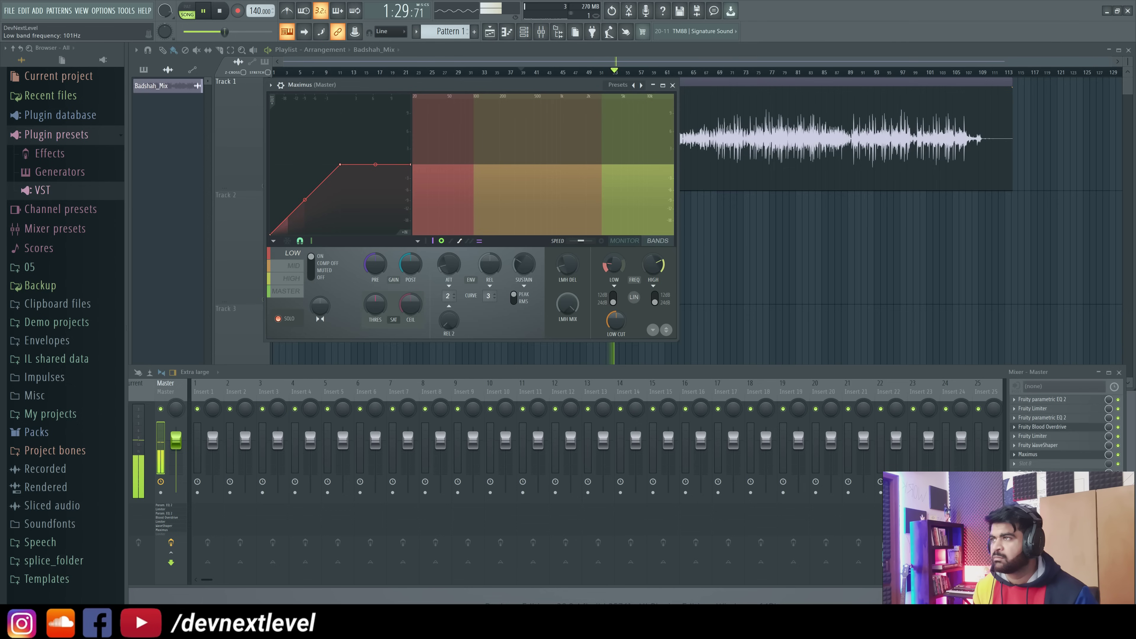
{"action": "left_click_drag", "start_coordinate": [614, 271], "coordinate": [609, 257]}
{"action": "key", "text": "space"}
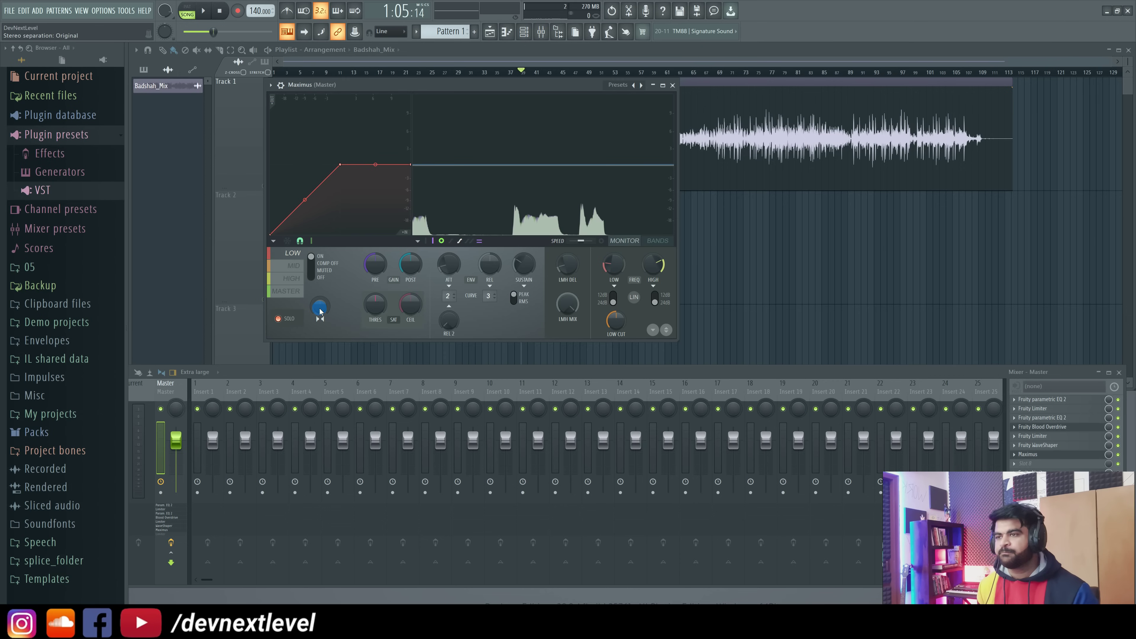
Step: Set the low band's stereo separation in Maximus to 100% merged and play the result
{"action": "left_click_drag", "start_coordinate": [319, 312], "coordinate": [320, 320]}
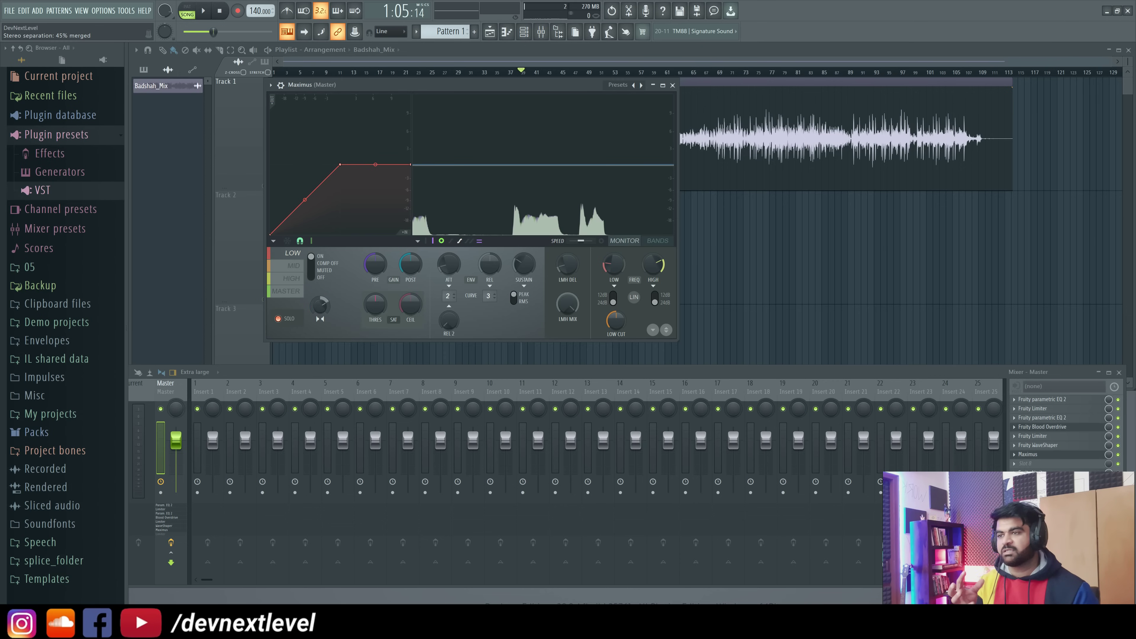
{"action": "left_click_drag", "start_coordinate": [320, 320], "coordinate": [319, 327]}
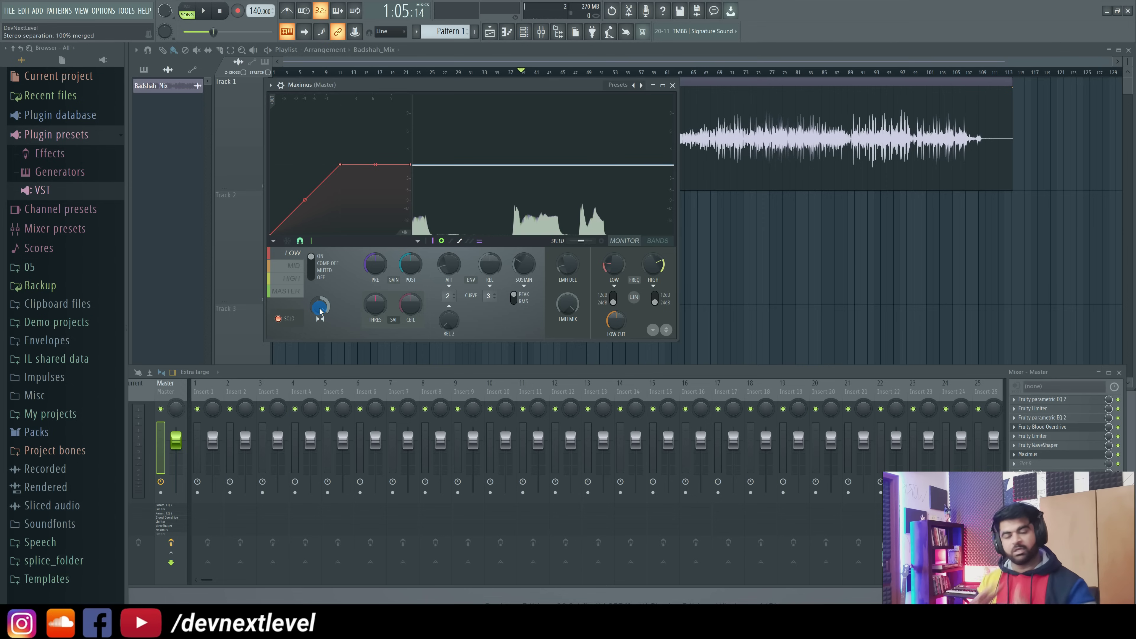
{"action": "key", "text": "space"}
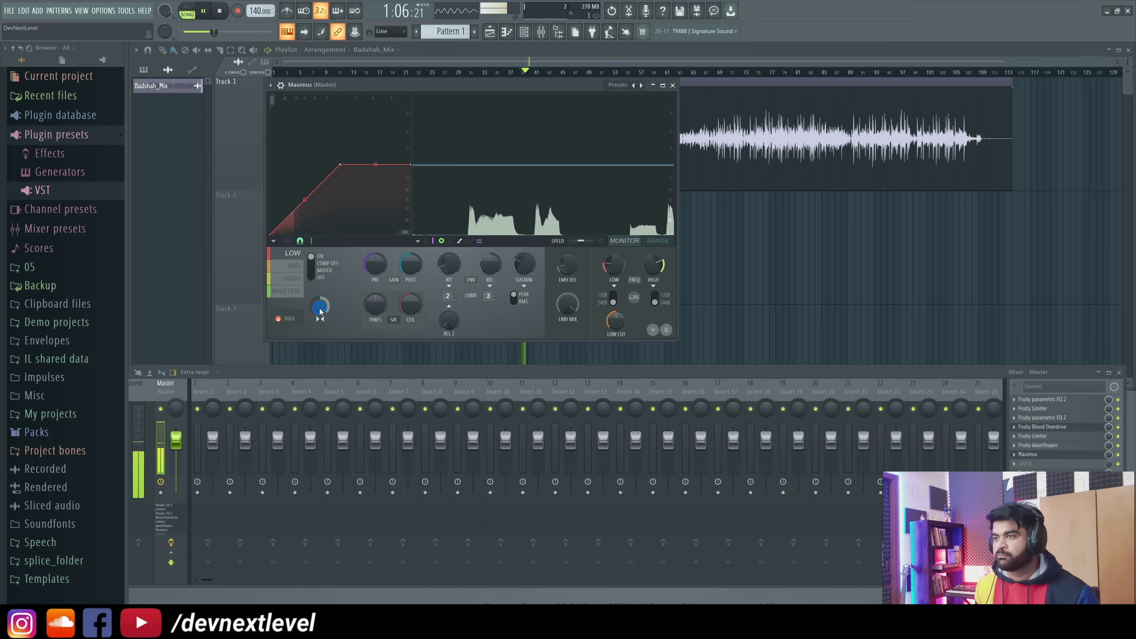
Step: Audition Maximus's mid band and high band one at a time in solo mode
{"action": "left_click", "coordinate": [294, 265]}
{"action": "key", "text": "space"}
{"action": "key", "text": "space"}
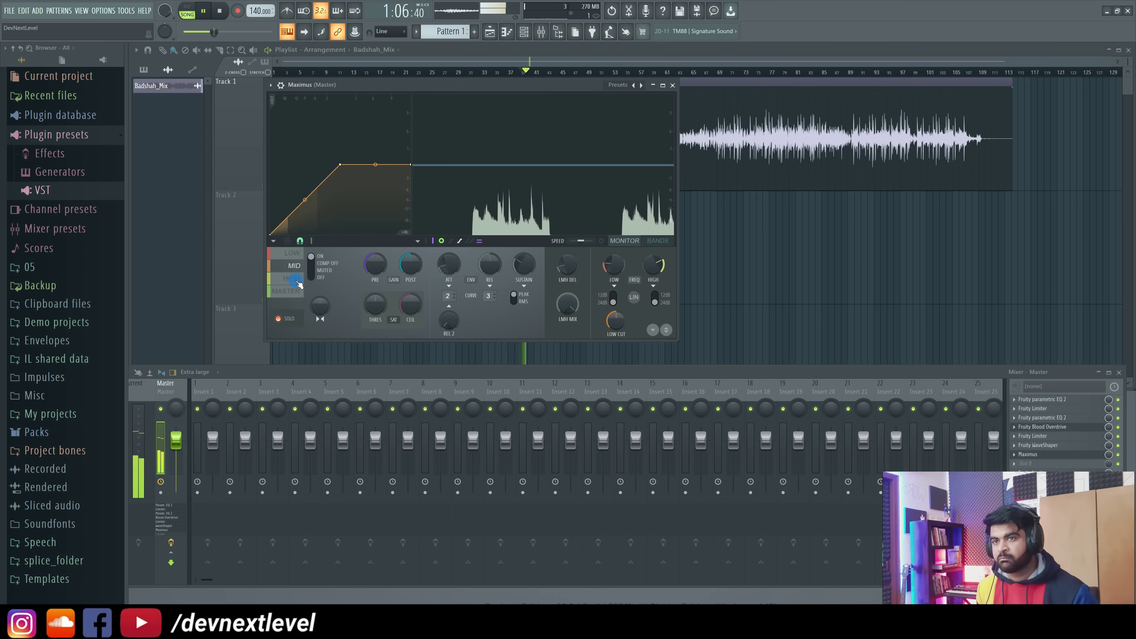
{"action": "key", "text": "space"}
{"action": "left_click", "coordinate": [297, 280]}
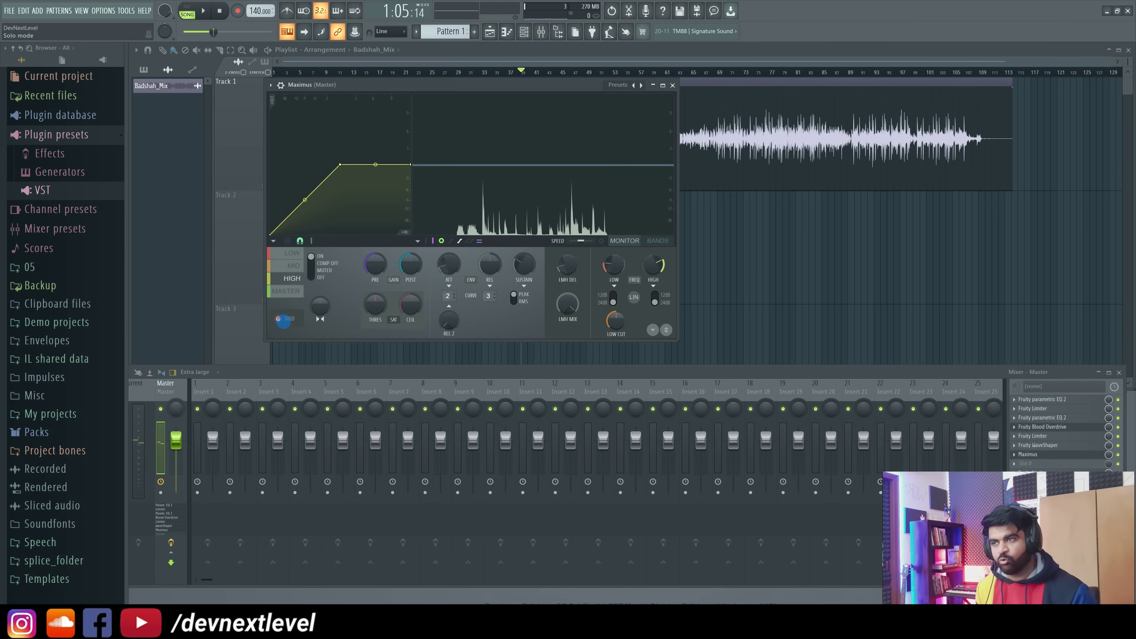
{"action": "key", "text": "space"}
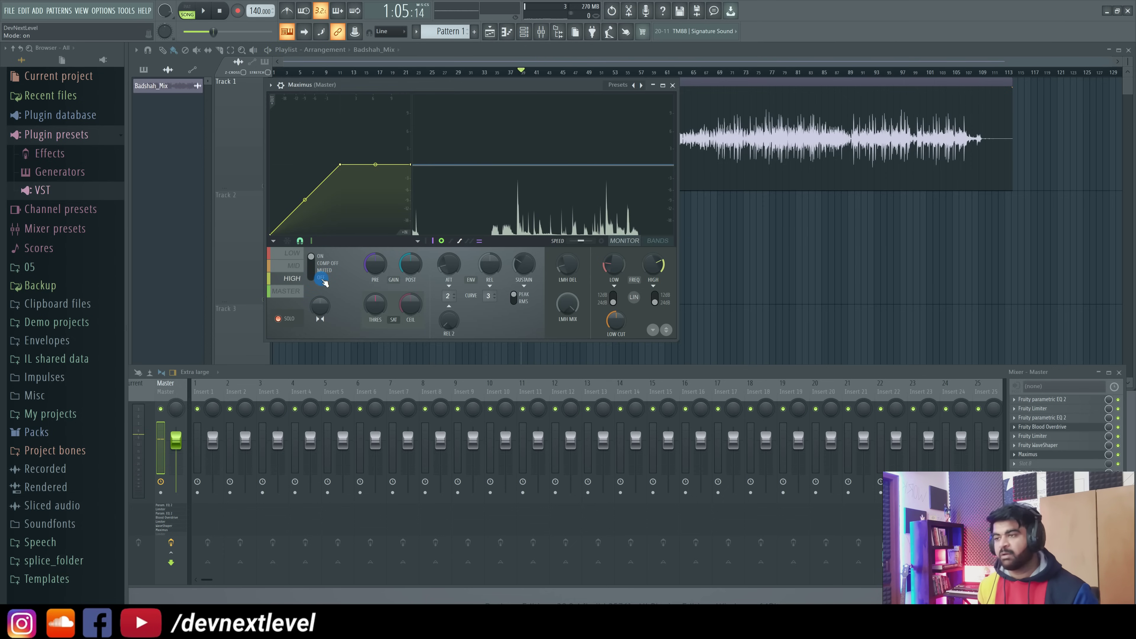
{"action": "key", "text": "space"}
Step: Try about 16% separated stereo on Maximus's mid band and reset the stereo separation to the original
{"action": "left_click", "coordinate": [293, 265]}
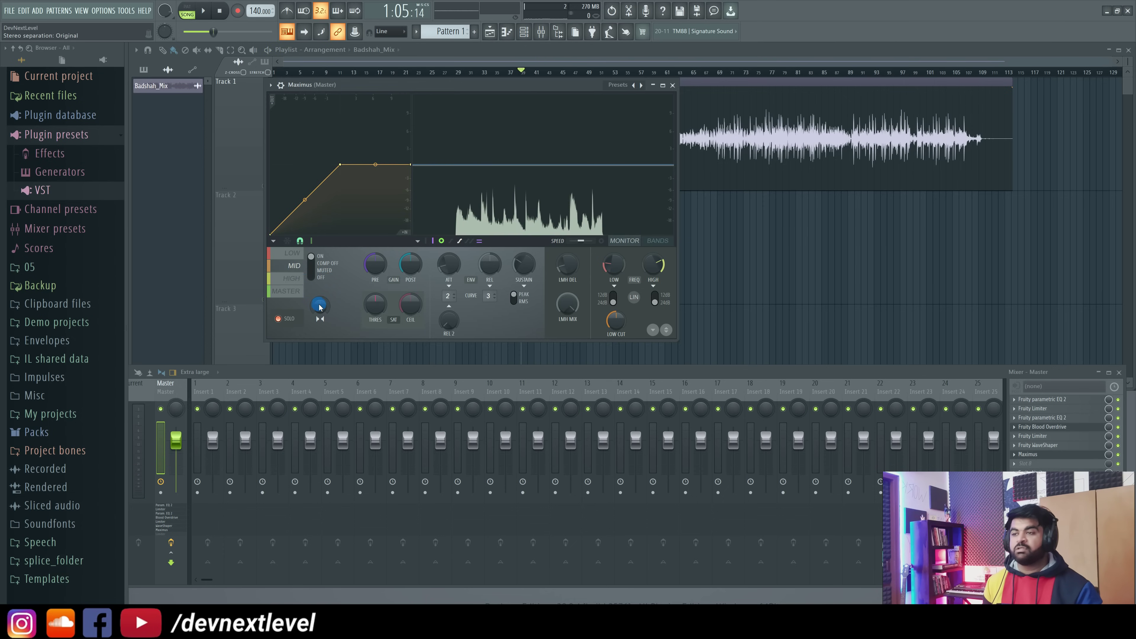
{"action": "left_click_drag", "start_coordinate": [320, 306], "coordinate": [320, 310]}
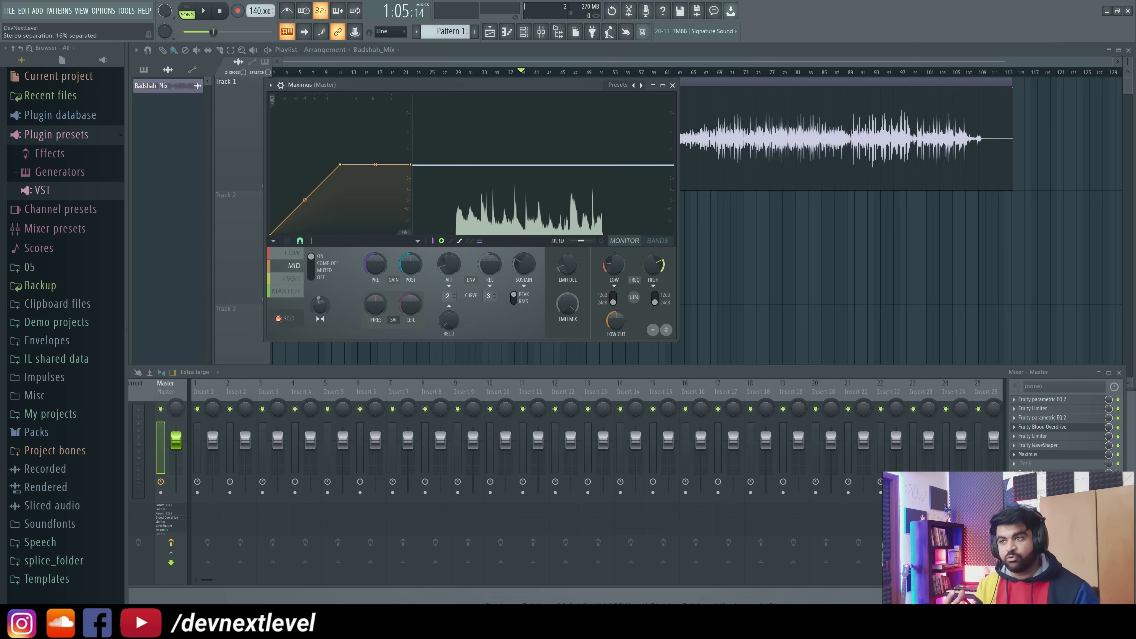
{"action": "right_click", "coordinate": [321, 302]}
{"action": "left_click", "coordinate": [327, 304]}
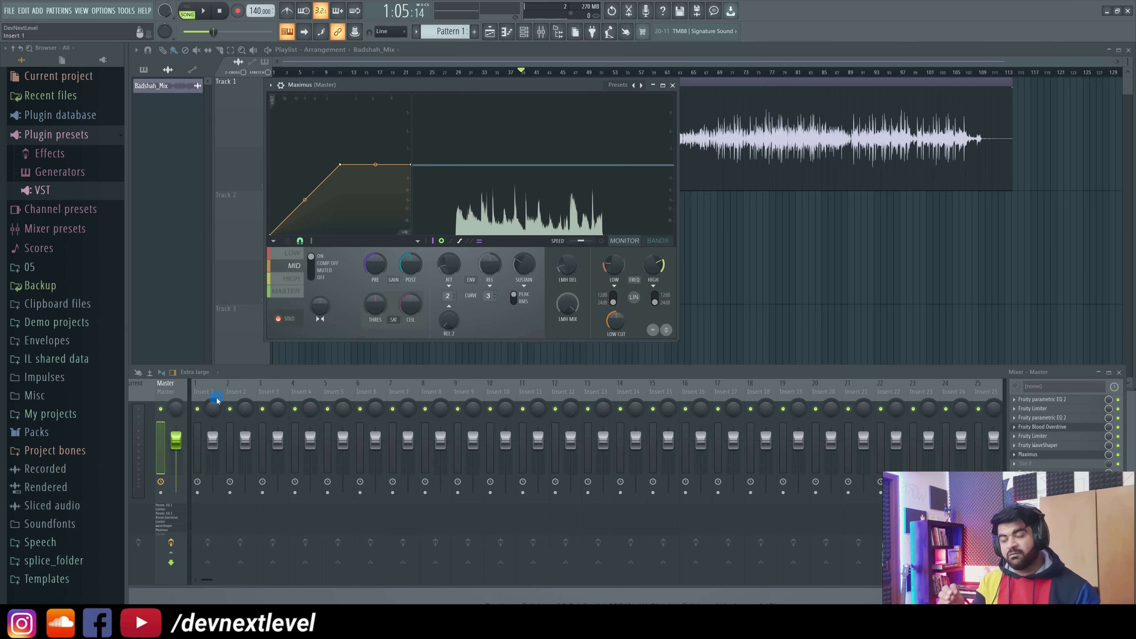
Step: Move and enlarge the mixer to reveal the stereo separation controls, and turn the Master's separation to 100% merged
{"action": "left_click_drag", "start_coordinate": [253, 382], "coordinate": [584, 259]}
{"action": "left_click_drag", "start_coordinate": [457, 459], "coordinate": [349, 559]}
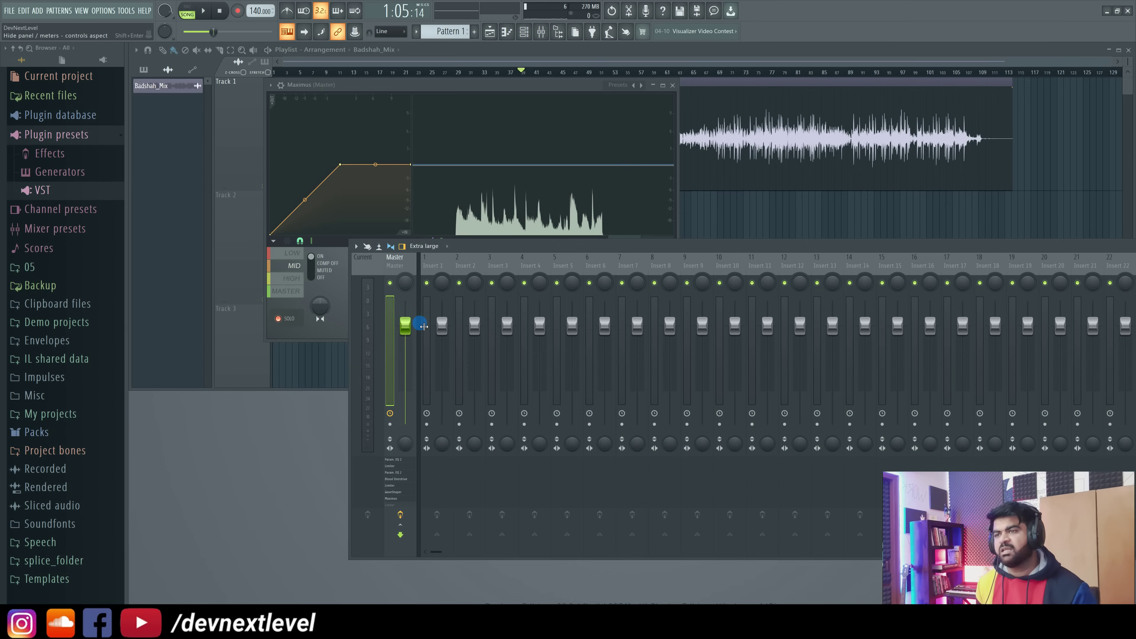
{"action": "left_click_drag", "start_coordinate": [409, 436], "coordinate": [409, 425]}
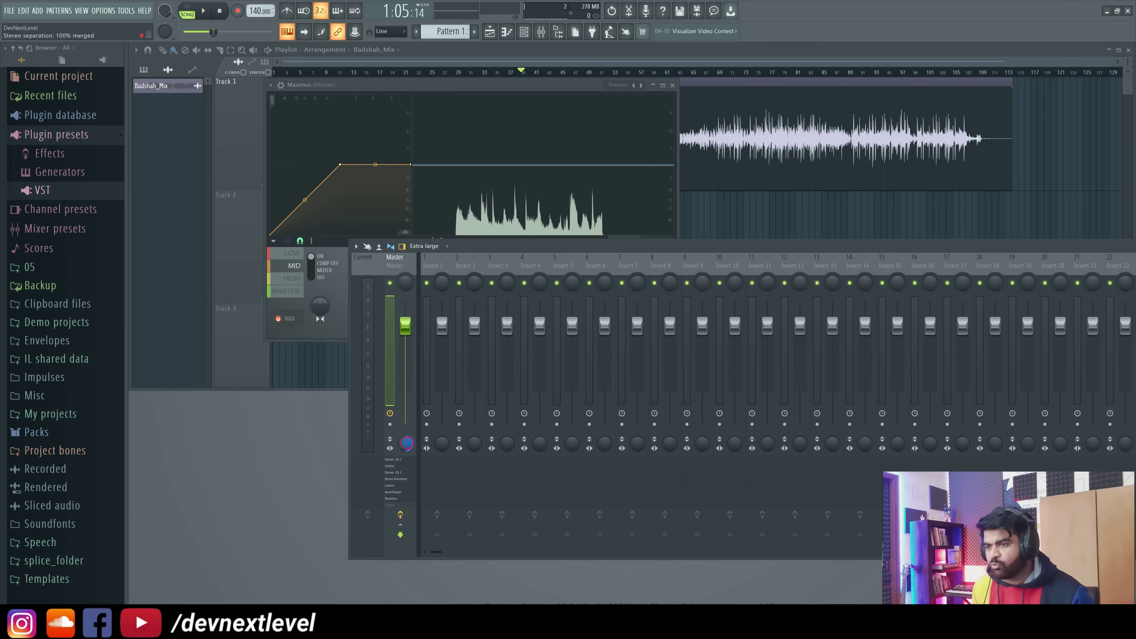
Step: Move the mixer below Maximus's band controls and set the mid band's stereo separation to 25% separated while playing
{"action": "key", "text": "space"}
{"action": "left_click_drag", "start_coordinate": [479, 264], "coordinate": [483, 322]}
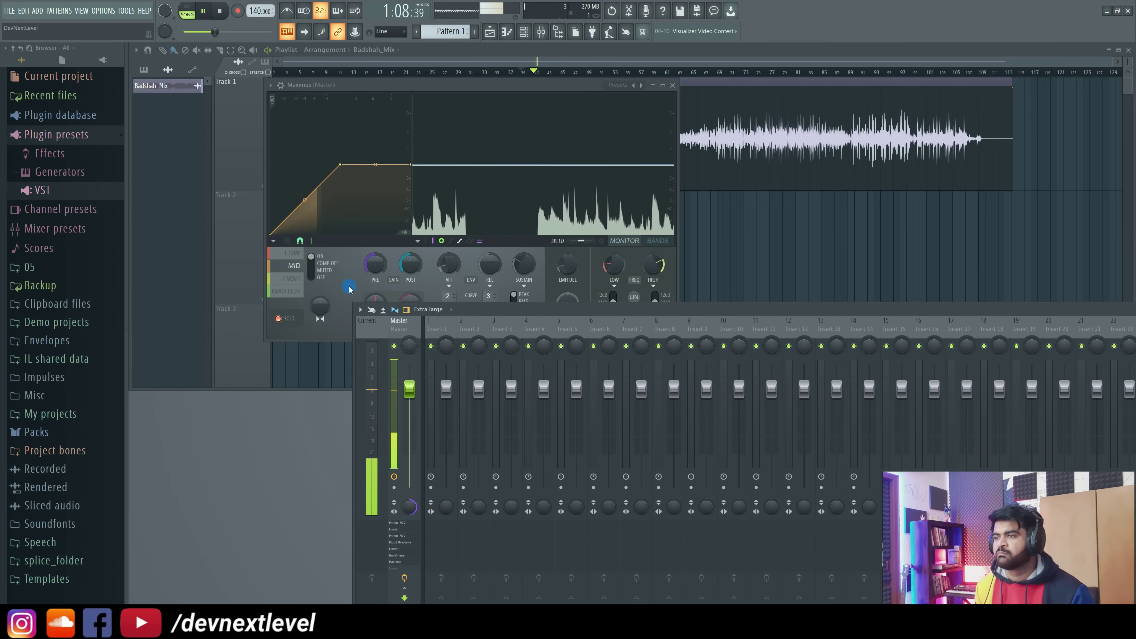
{"action": "key", "text": "space"}
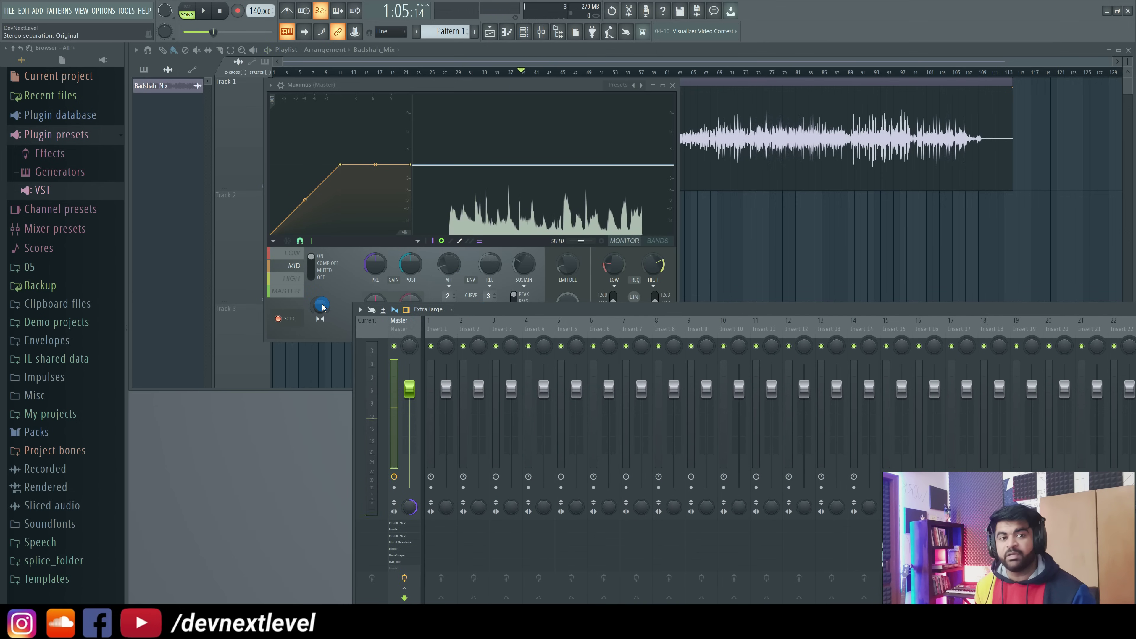
{"action": "key", "text": "space"}
{"action": "left_click_drag", "start_coordinate": [323, 307], "coordinate": [321, 309]}
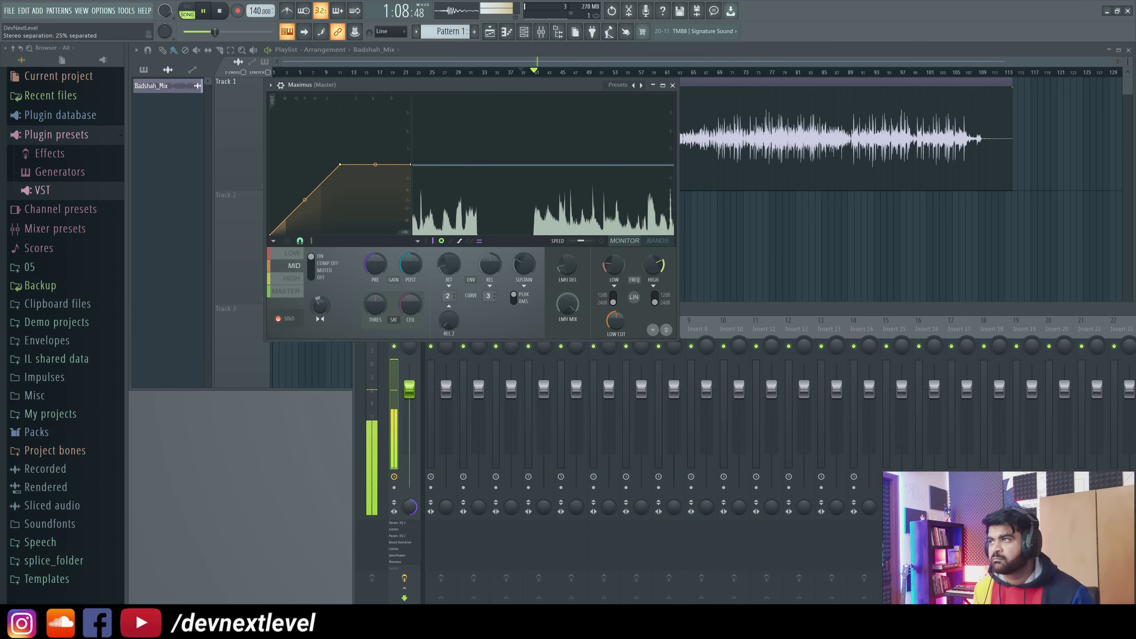
Step: Adjust the high band's stereo separation in Maximus to 42% separated, comparing it with the mid and master bands during playback
{"action": "left_click", "coordinate": [299, 280]}
{"action": "left_click_drag", "start_coordinate": [314, 301], "coordinate": [315, 308]}
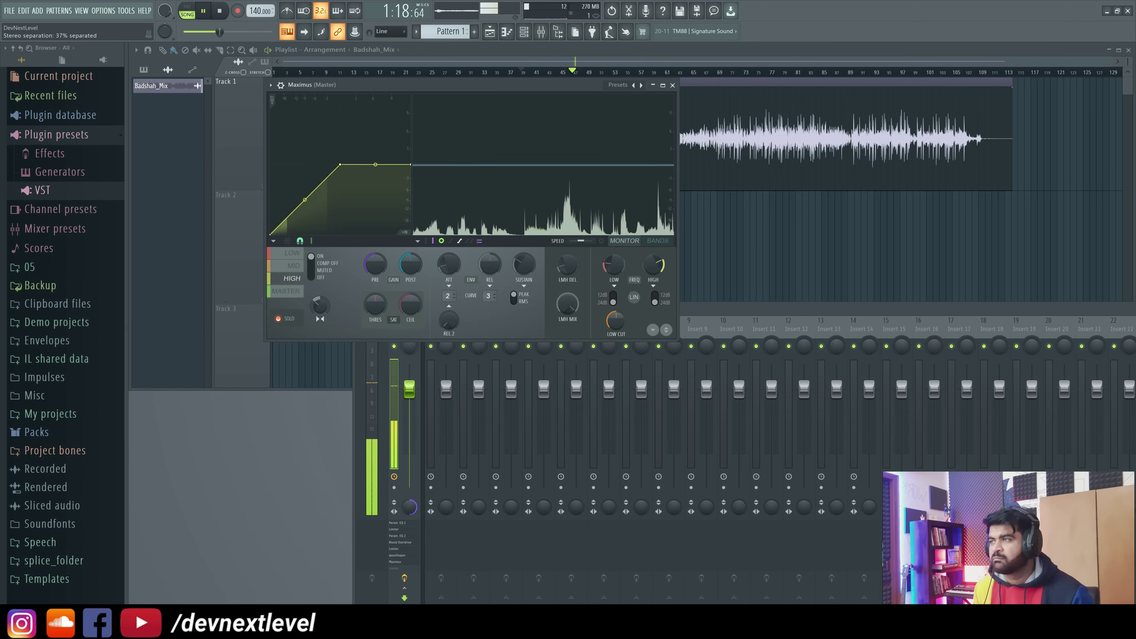
{"action": "left_click", "coordinate": [299, 293]}
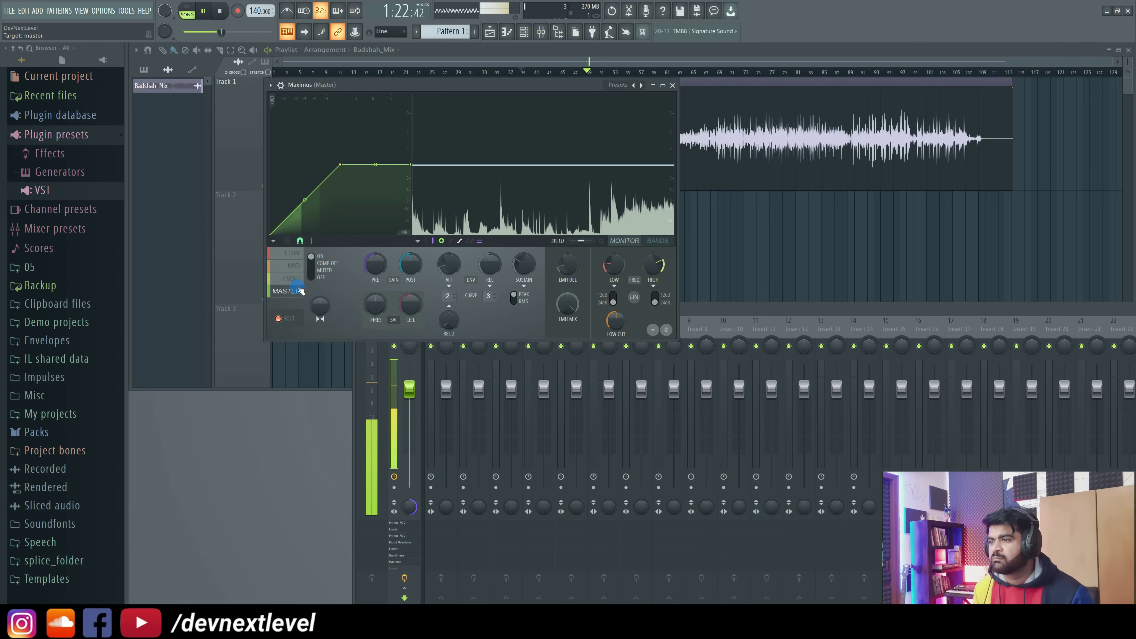
{"action": "left_click", "coordinate": [296, 278]}
{"action": "left_click", "coordinate": [315, 304]}
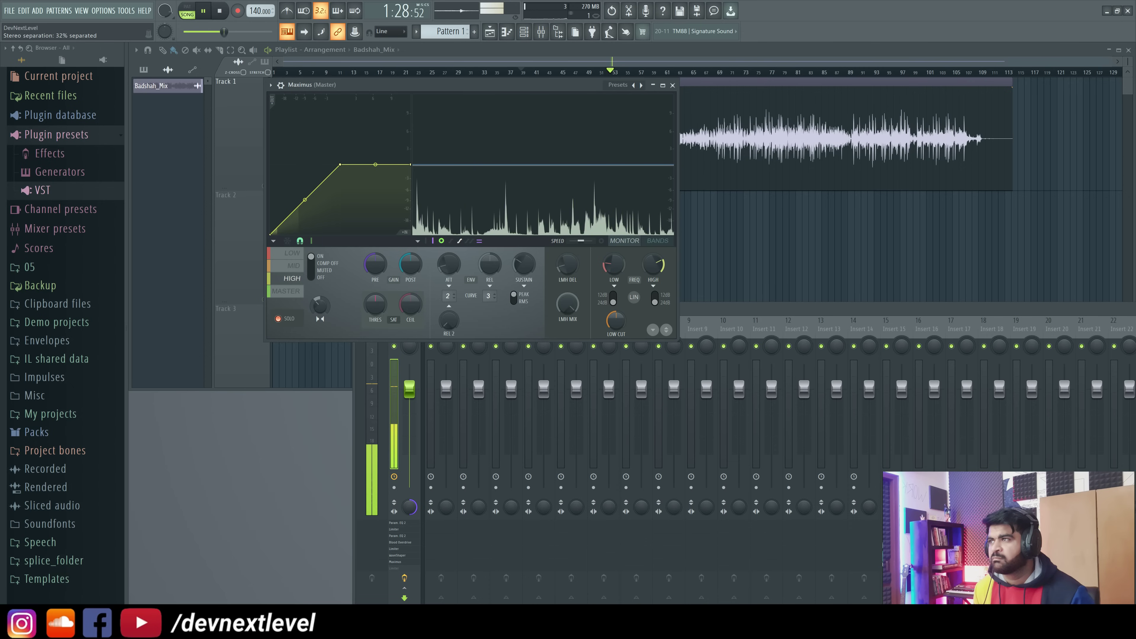
{"action": "left_click", "coordinate": [294, 265]}
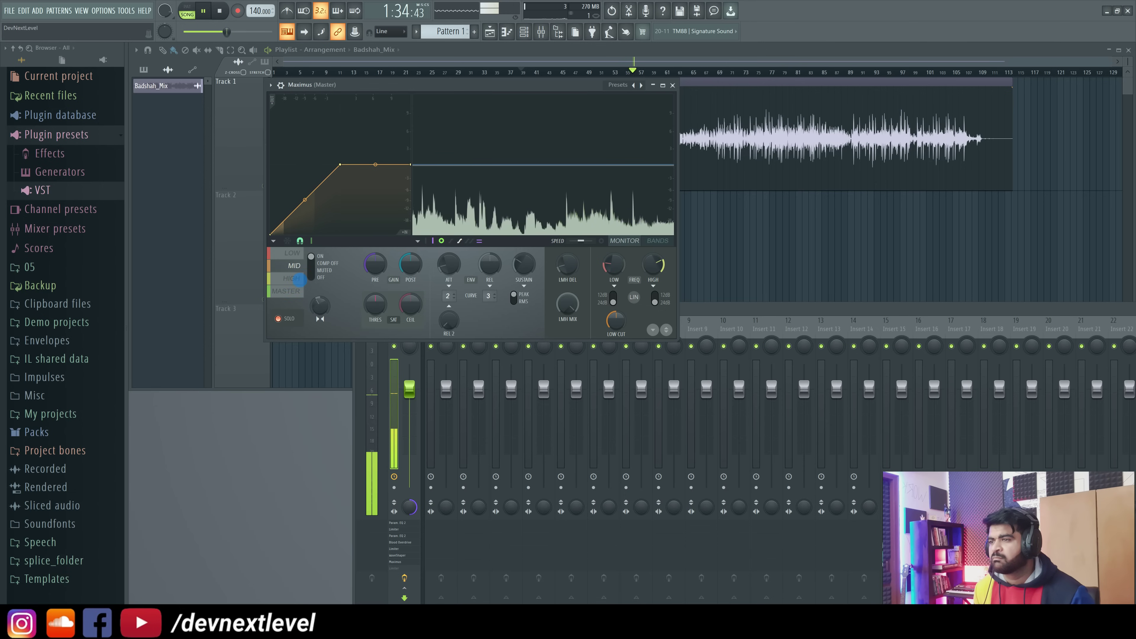
{"action": "left_click", "coordinate": [292, 277]}
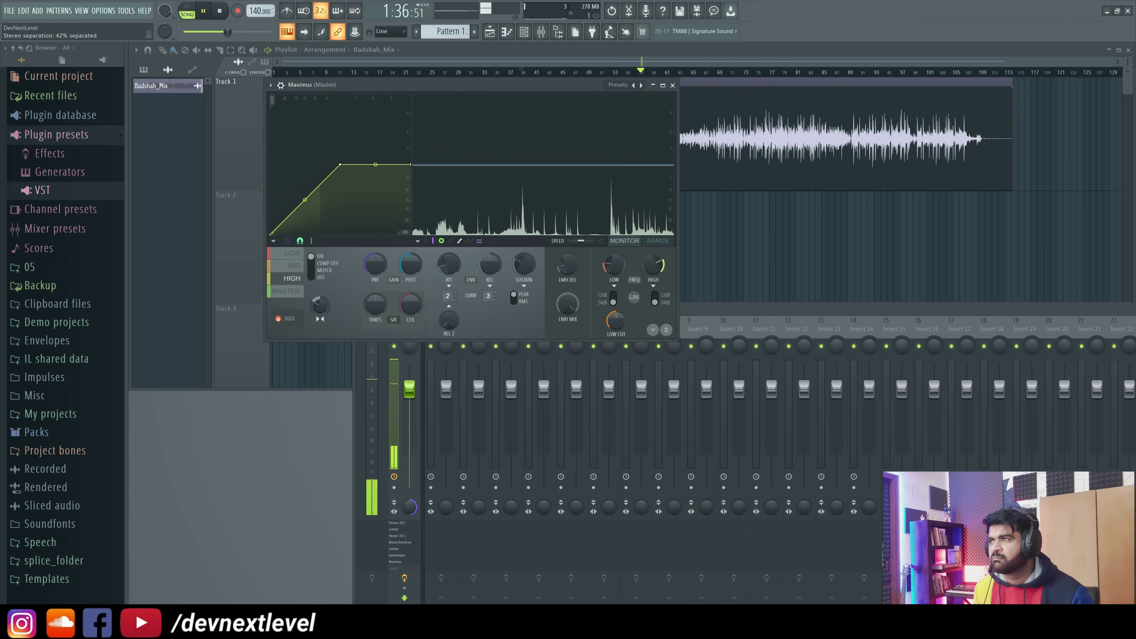
{"action": "left_click", "coordinate": [303, 292]}
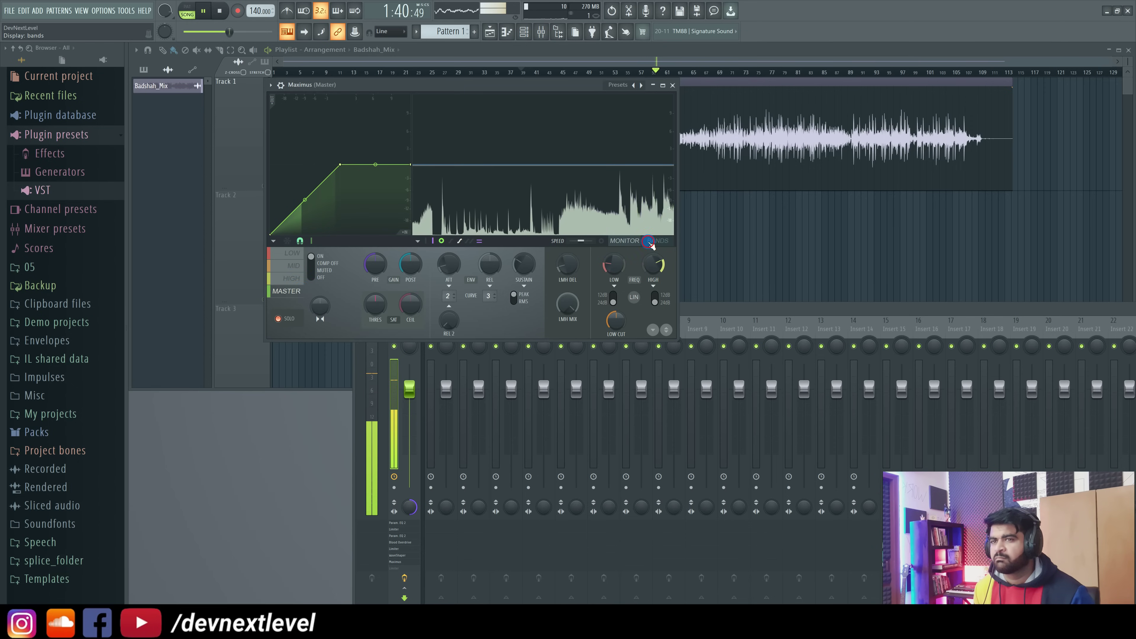
Step: Show the frequency bands display in Maximus and set the high band frequency to just under 3598 Hz
{"action": "left_click", "coordinate": [655, 242]}
{"action": "left_click_drag", "start_coordinate": [650, 261], "coordinate": [650, 260]}
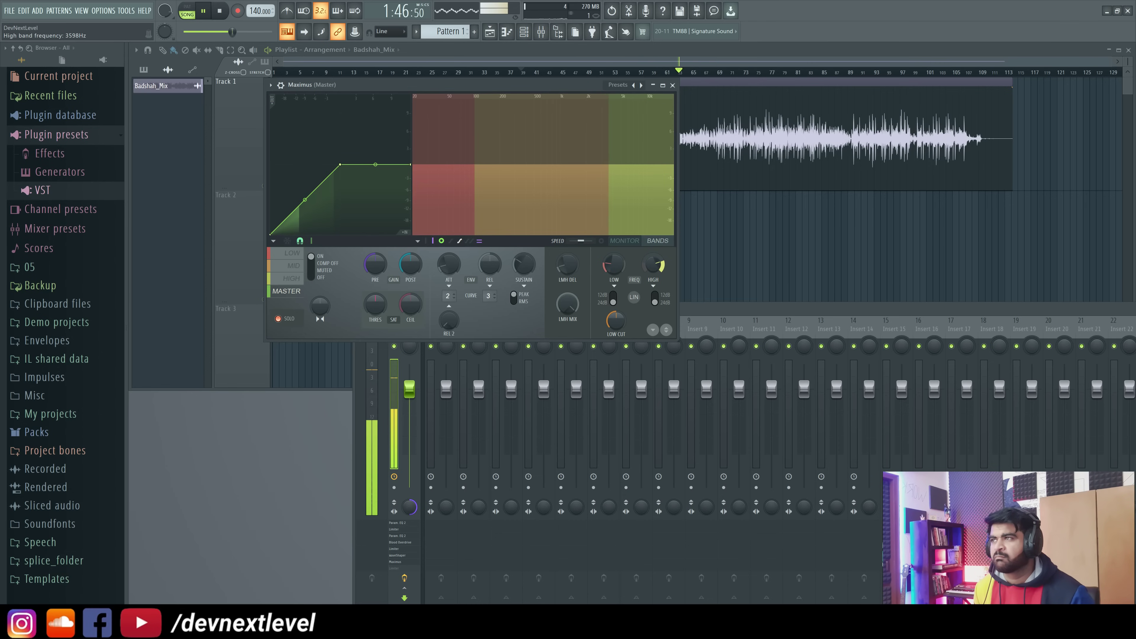
{"action": "left_click_drag", "start_coordinate": [653, 263], "coordinate": [653, 265]}
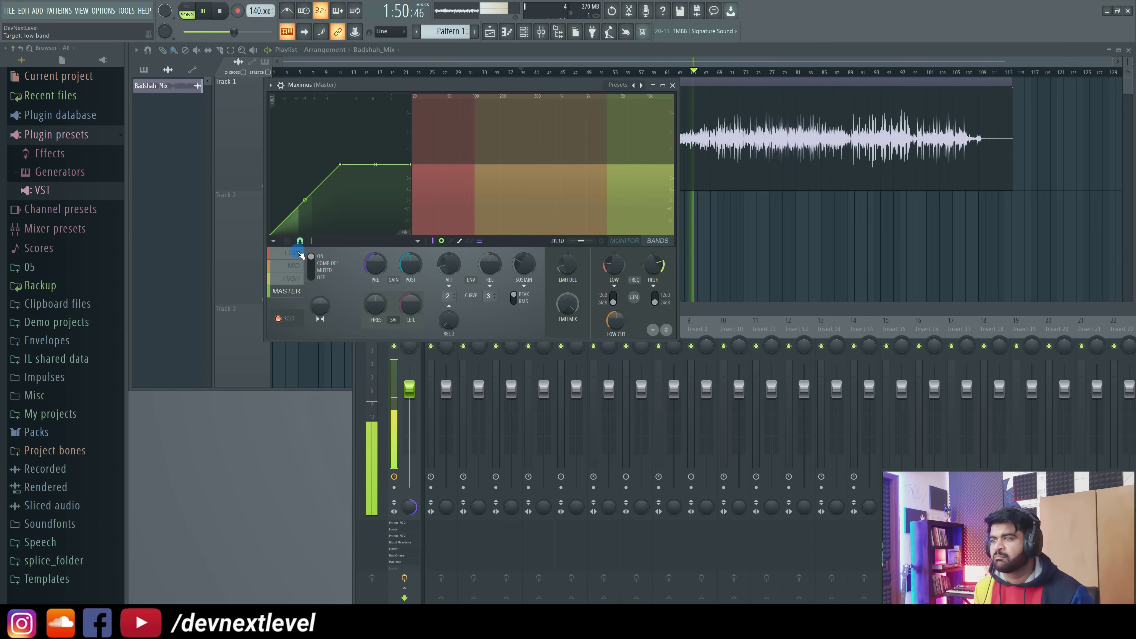
Step: Audition Maximus's low band, set the low band frequency to 109 Hz, and return to the master band
{"action": "left_click", "coordinate": [300, 253]}
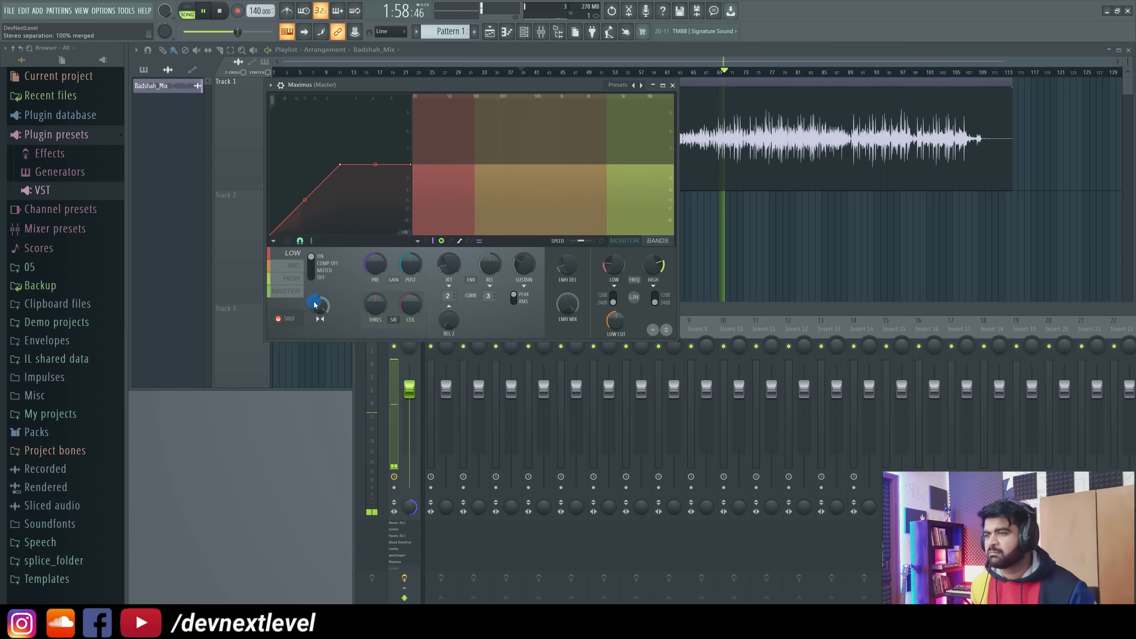
{"action": "left_click_drag", "start_coordinate": [614, 263], "coordinate": [614, 262]}
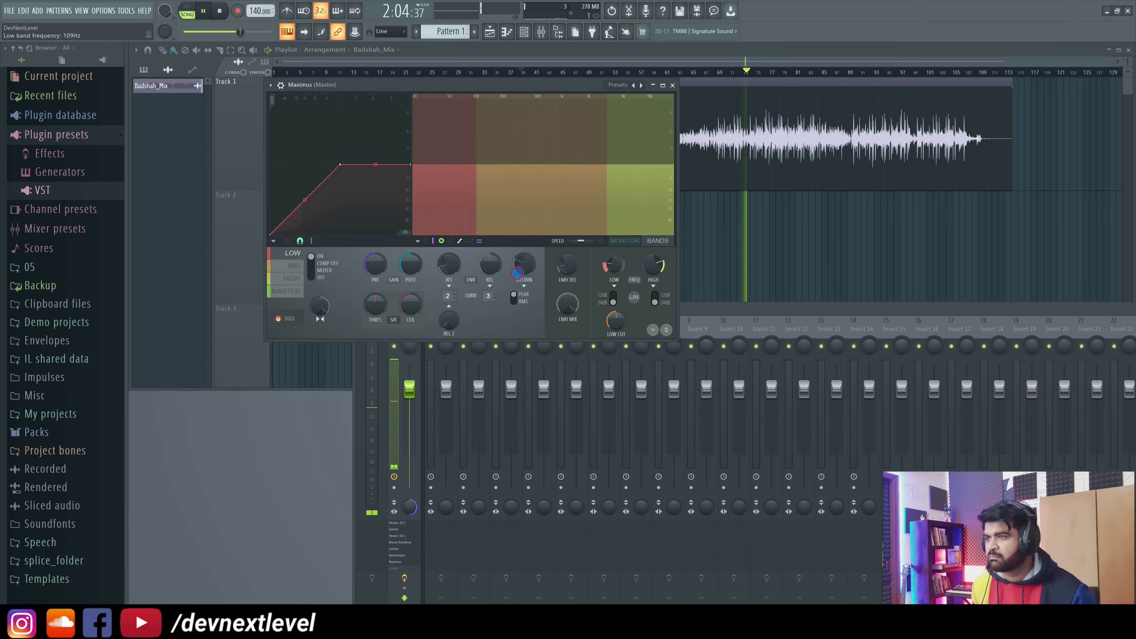
{"action": "left_click", "coordinate": [295, 293]}
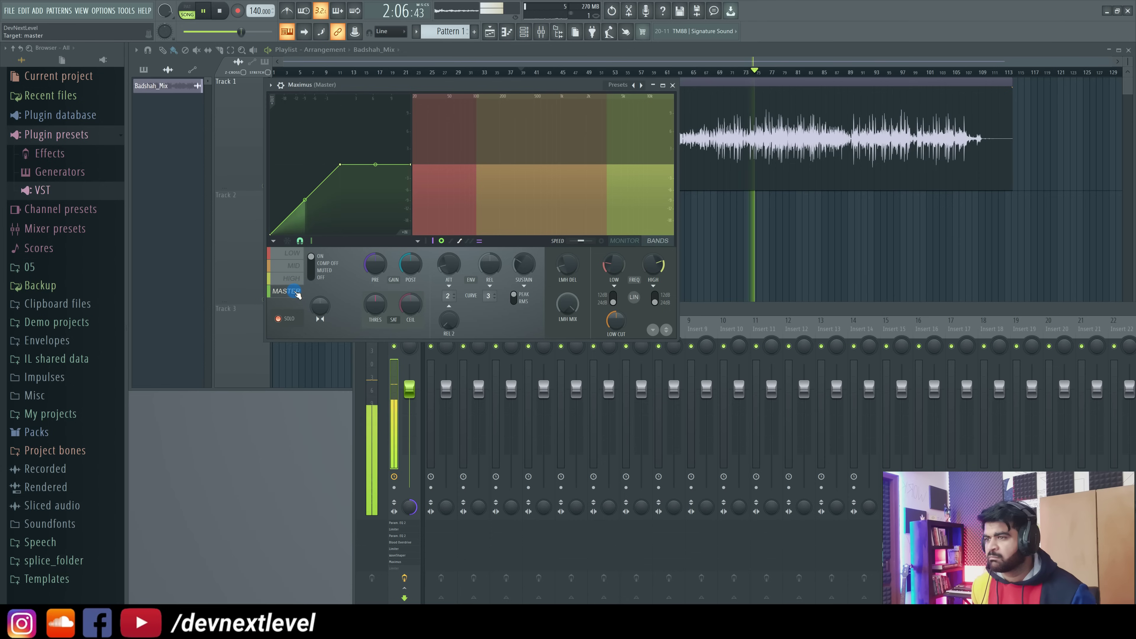
{"action": "key", "text": "space"}
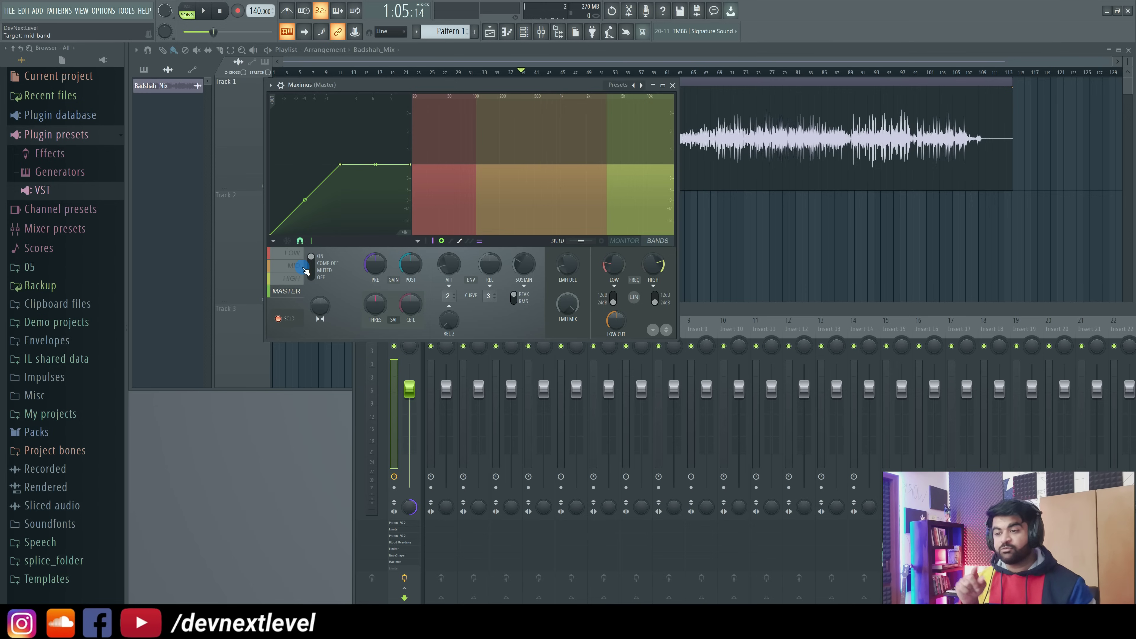
Step: Reset the mixer Master's stereo separation and move the mixer back under Maximus, playing the mix to check it
{"action": "right_click", "coordinate": [413, 510]}
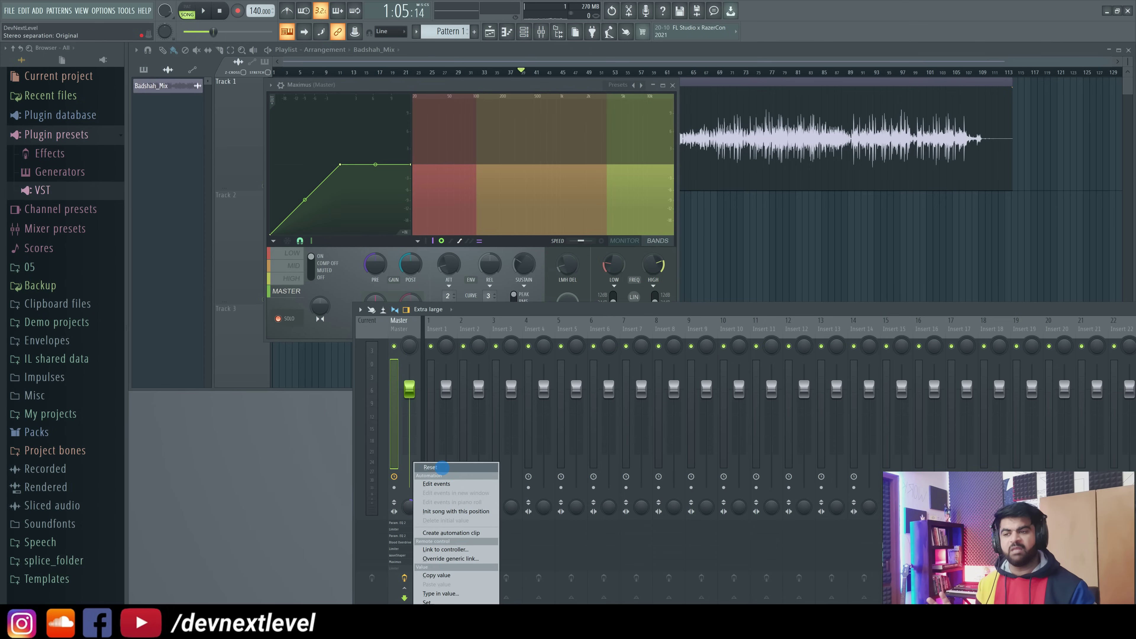
{"action": "left_click", "coordinate": [441, 467]}
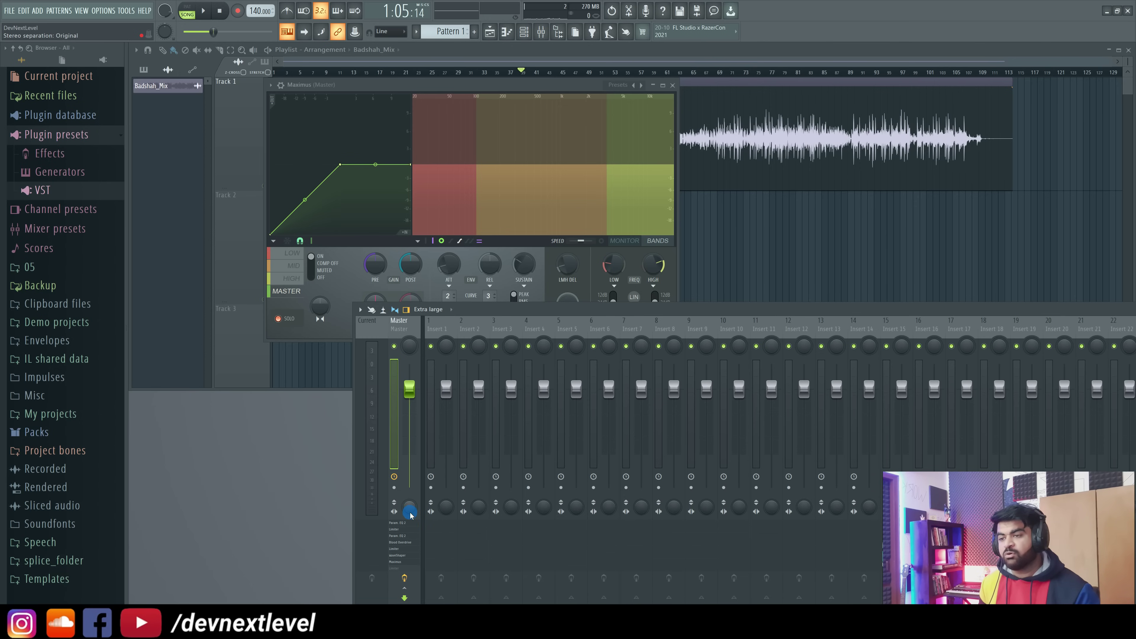
{"action": "left_click_drag", "start_coordinate": [486, 308], "coordinate": [270, 404]}
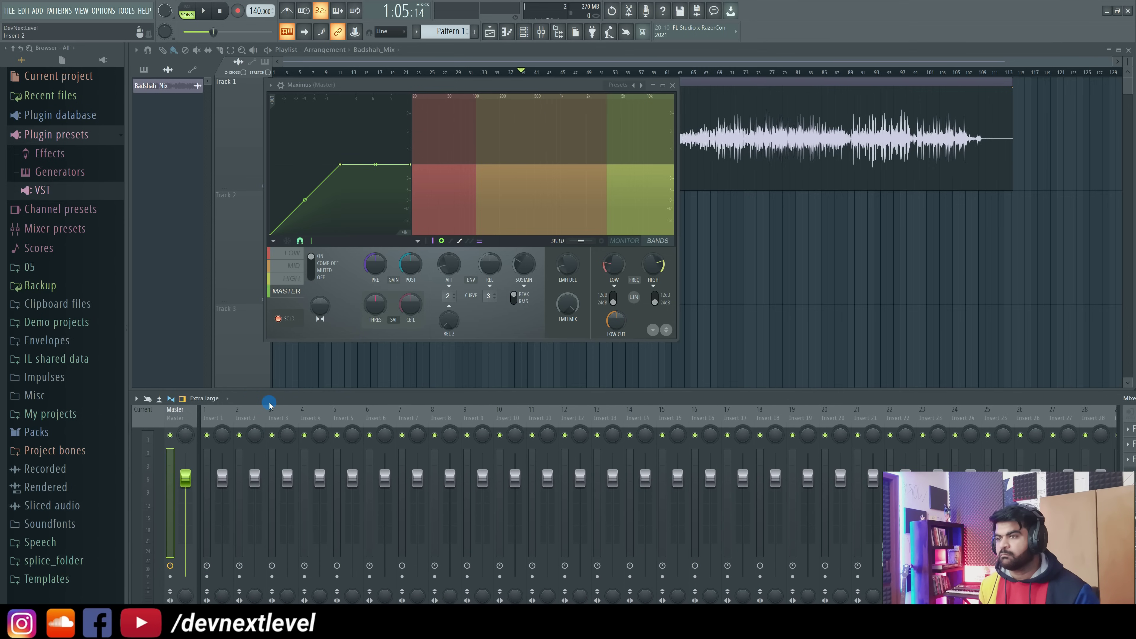
{"action": "key", "text": "space"}
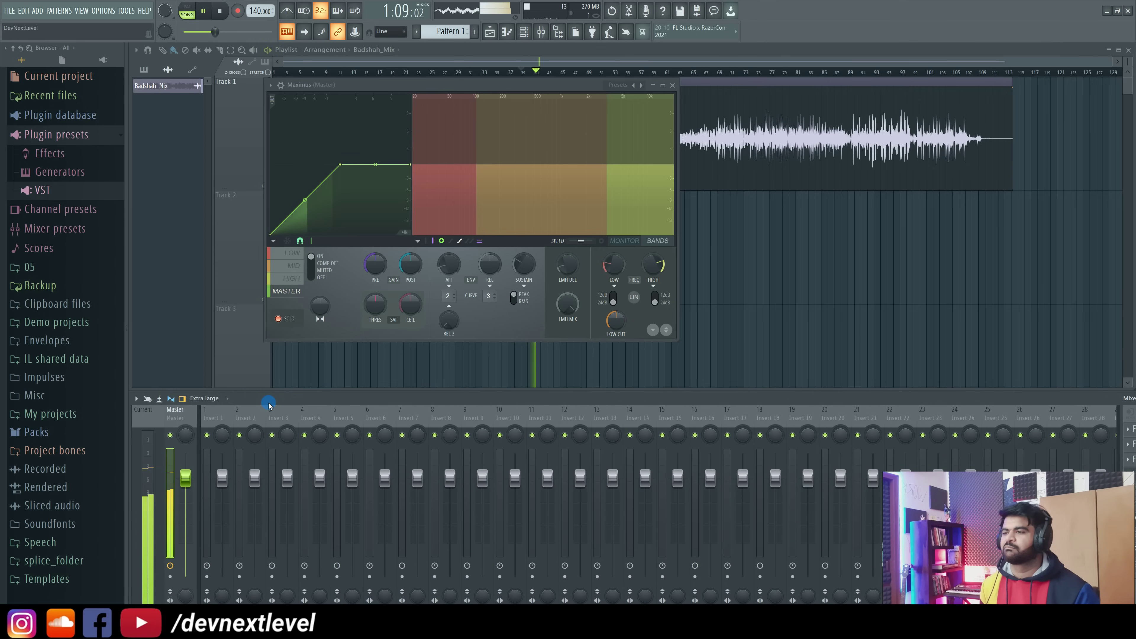
{"action": "key", "text": "space"}
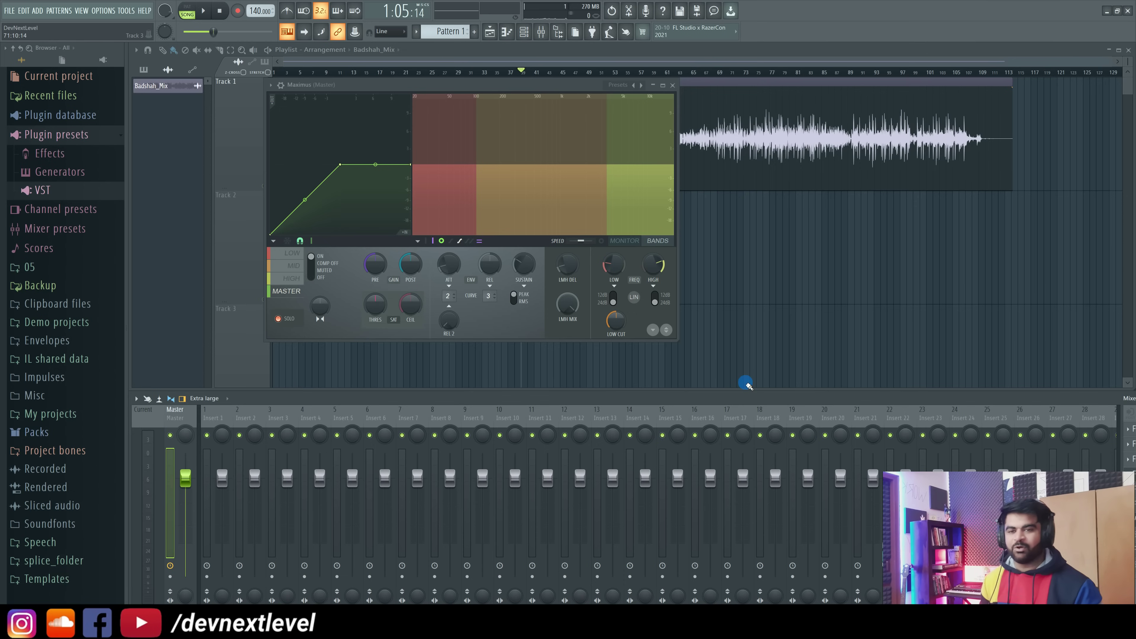
Step: Reposition the mixer so the Master's effect slots show, and move Maximus below the Badshah_Mix clip
{"action": "left_click_drag", "start_coordinate": [748, 398], "coordinate": [474, 404]}
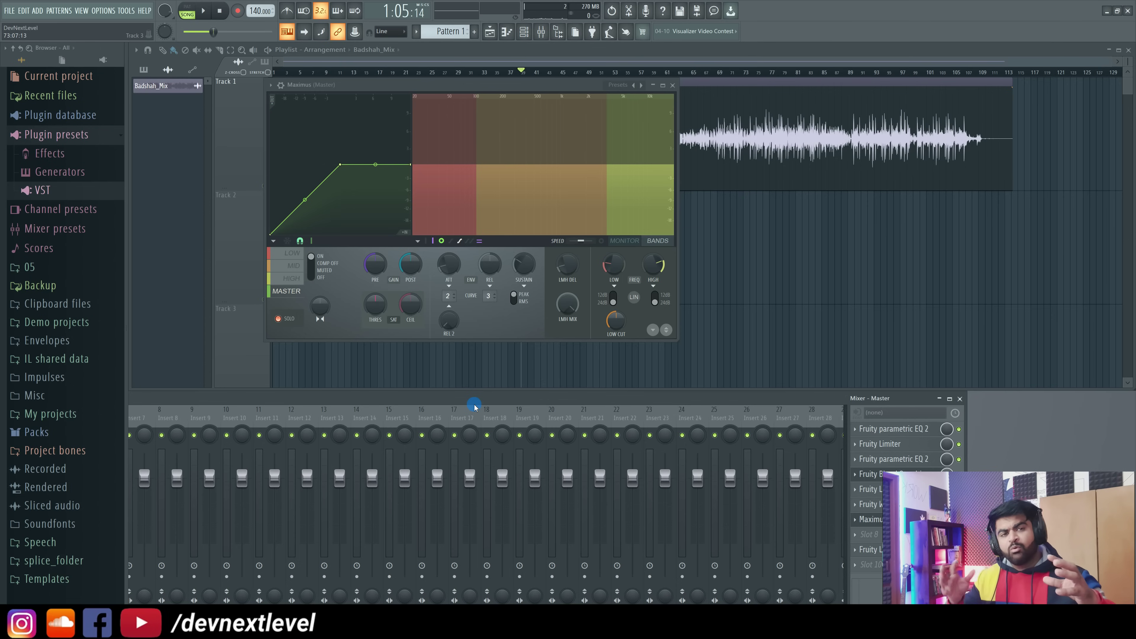
{"action": "key", "text": "space"}
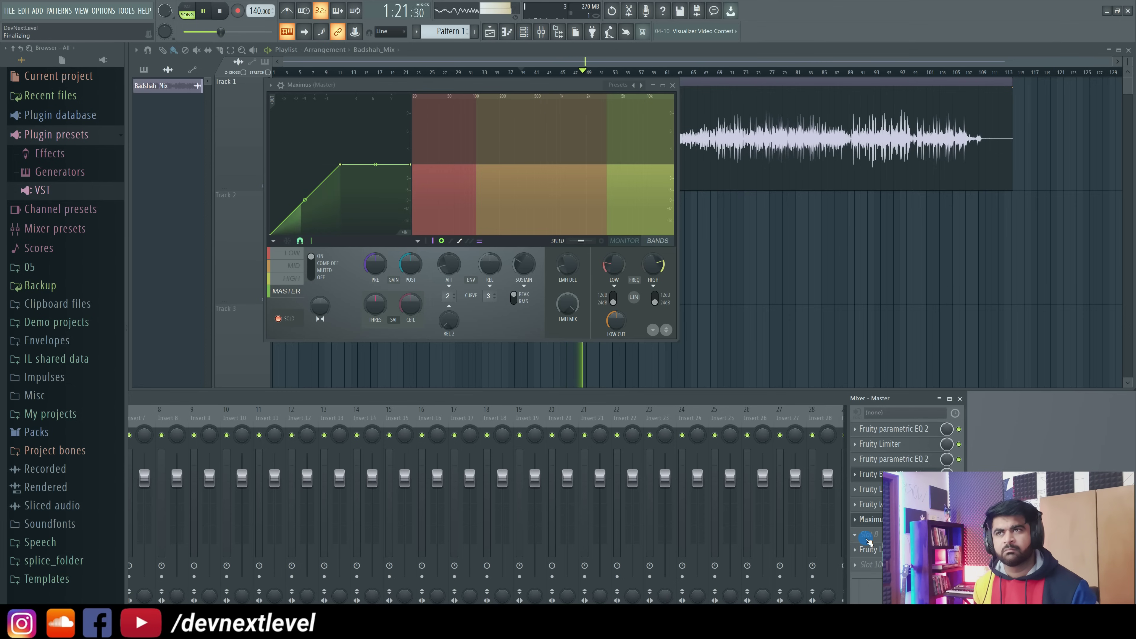
{"action": "left_click_drag", "start_coordinate": [811, 402], "coordinate": [880, 394]}
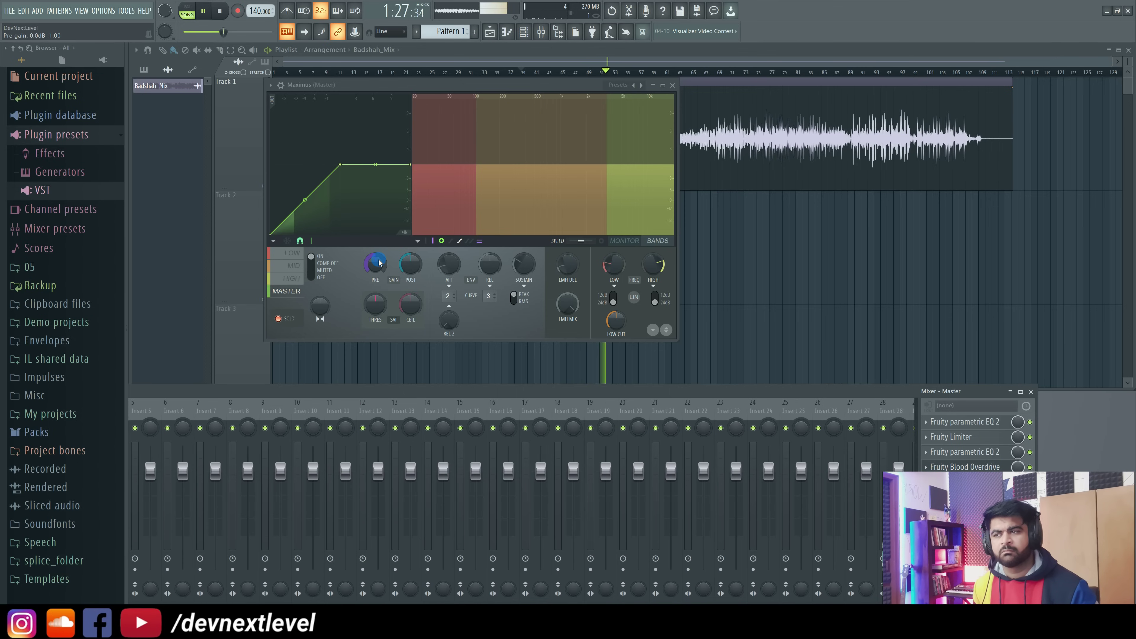
{"action": "key", "text": "space"}
{"action": "left_click", "coordinate": [530, 84]}
{"action": "left_click_drag", "start_coordinate": [530, 85], "coordinate": [557, 193]}
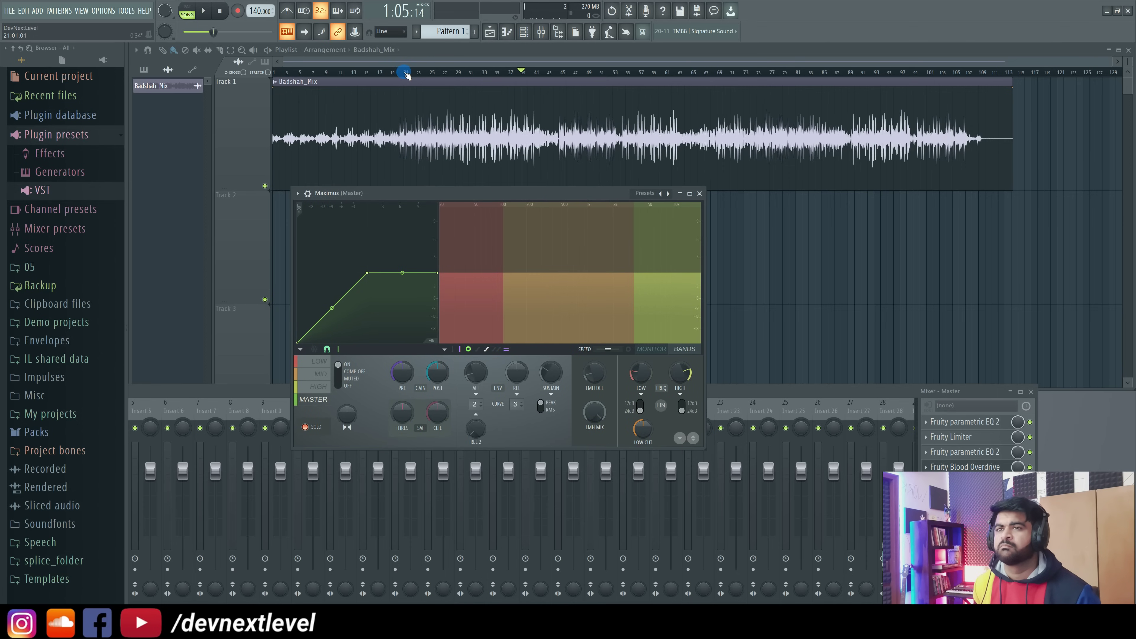
Step: Play the song from about bar 45 and raise the Maximus master band's pre gain to 1.2 dB
{"action": "left_click", "coordinate": [562, 74]}
{"action": "key", "text": "space"}
{"action": "left_click", "coordinate": [962, 482]}
{"action": "left_click", "coordinate": [961, 482]}
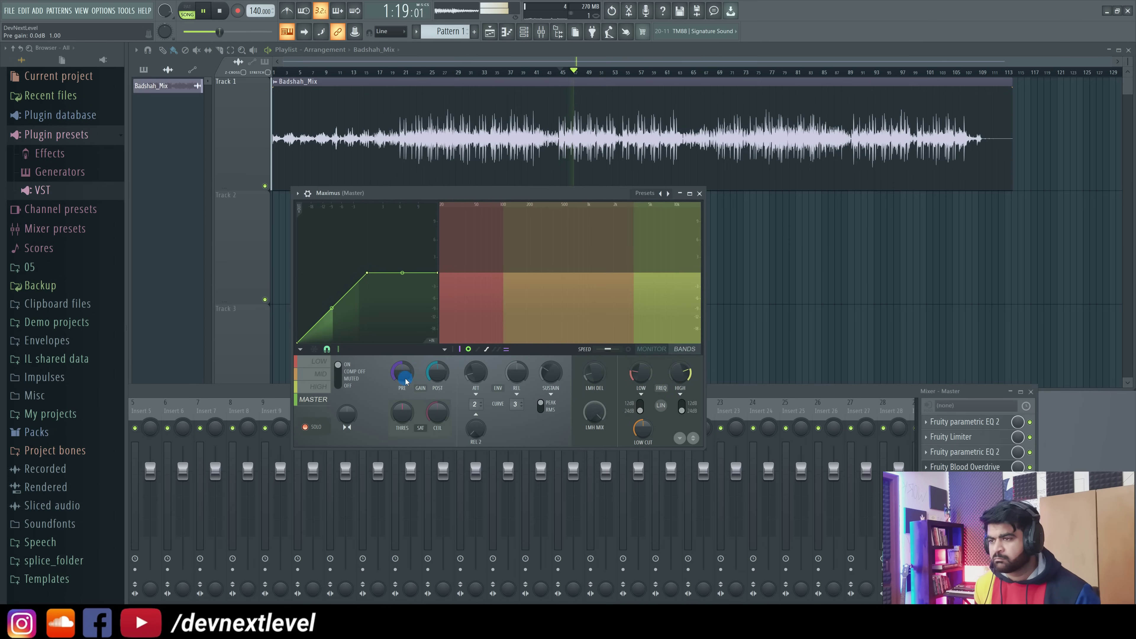
{"action": "mouse_move", "coordinate": [401, 372]}
{"action": "left_mouse_down"}
{"action": "mouse_move", "coordinate": [401, 353]}
{"action": "mouse_move", "coordinate": [401, 364]}
{"action": "left_mouse_up"}
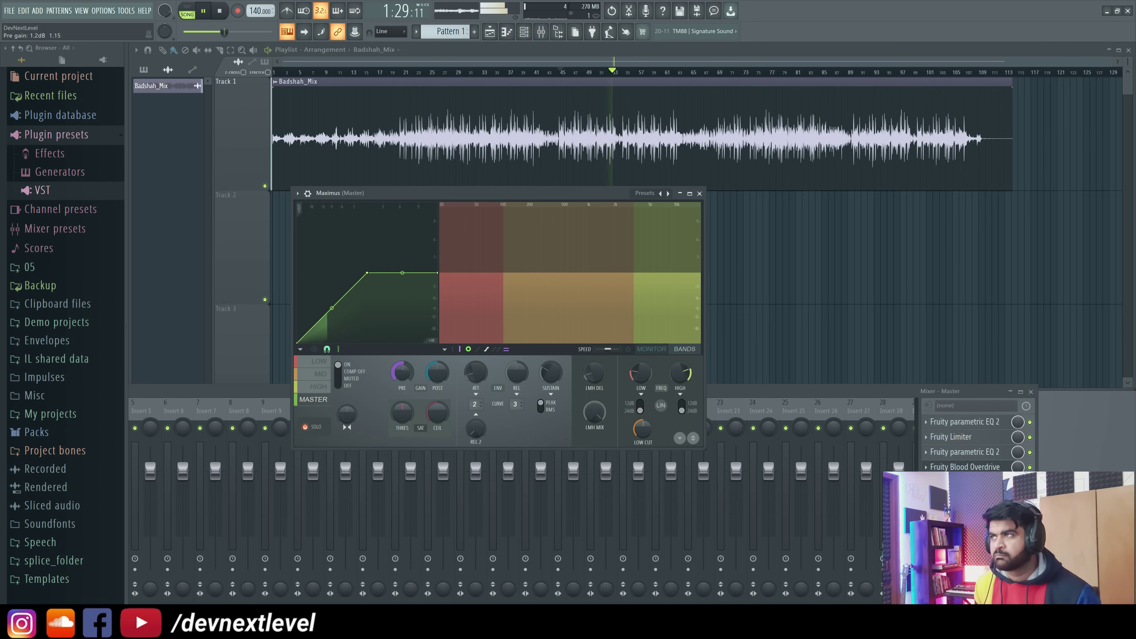
{"action": "key", "text": "space"}
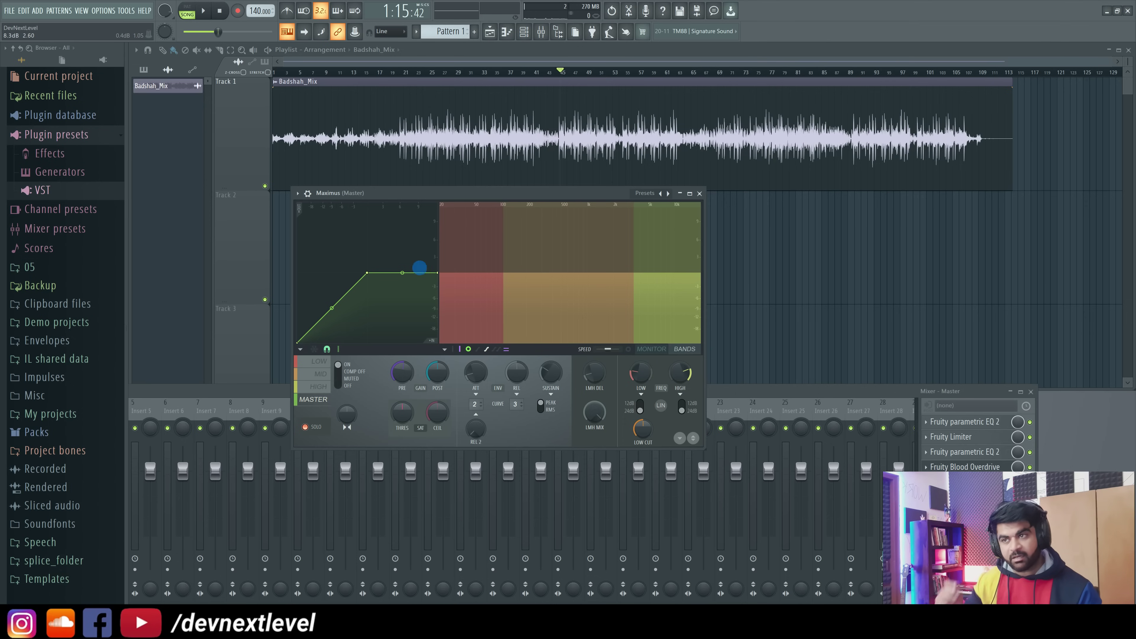
Step: Try lowering the end point of the master band's compression curve in Maximus and restore it
{"action": "left_click_drag", "start_coordinate": [438, 273], "coordinate": [438, 280]}
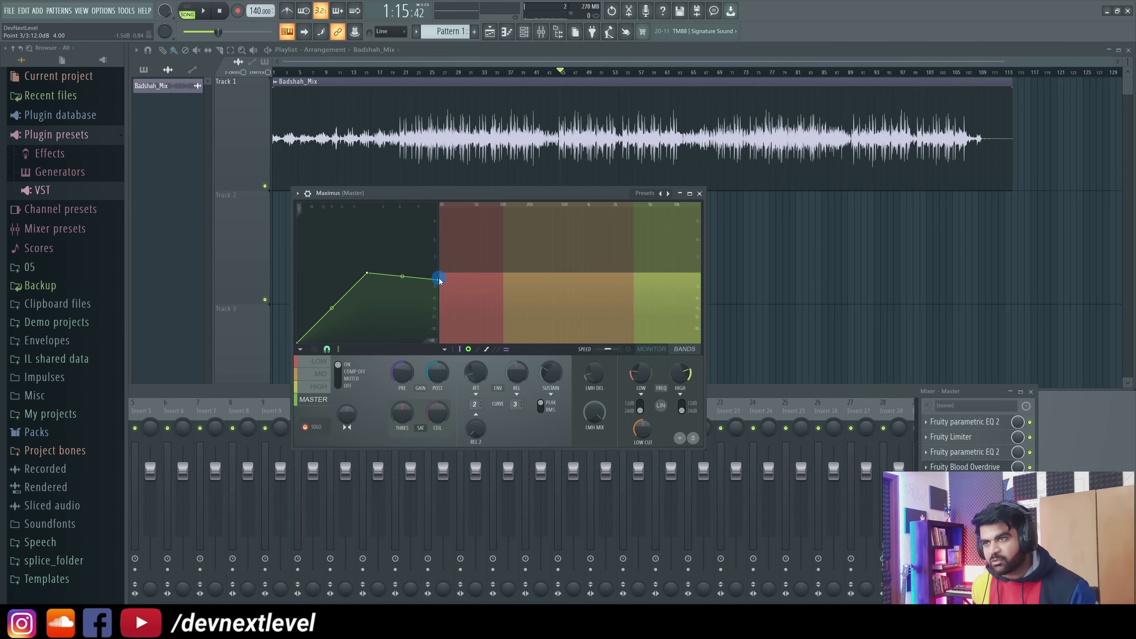
{"action": "left_click_drag", "start_coordinate": [436, 278], "coordinate": [437, 272]}
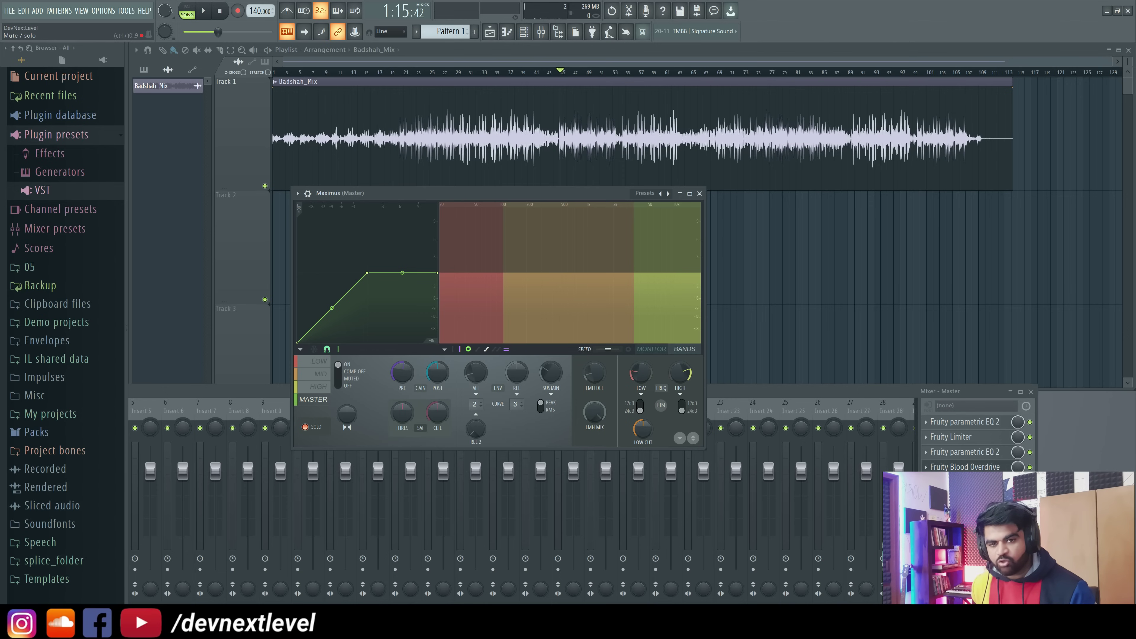
Step: Lower the ceiling slightly in the Master's first Fruity Limiter and close the limiter
{"action": "left_click", "coordinate": [1030, 482]}
{"action": "left_click", "coordinate": [951, 436]}
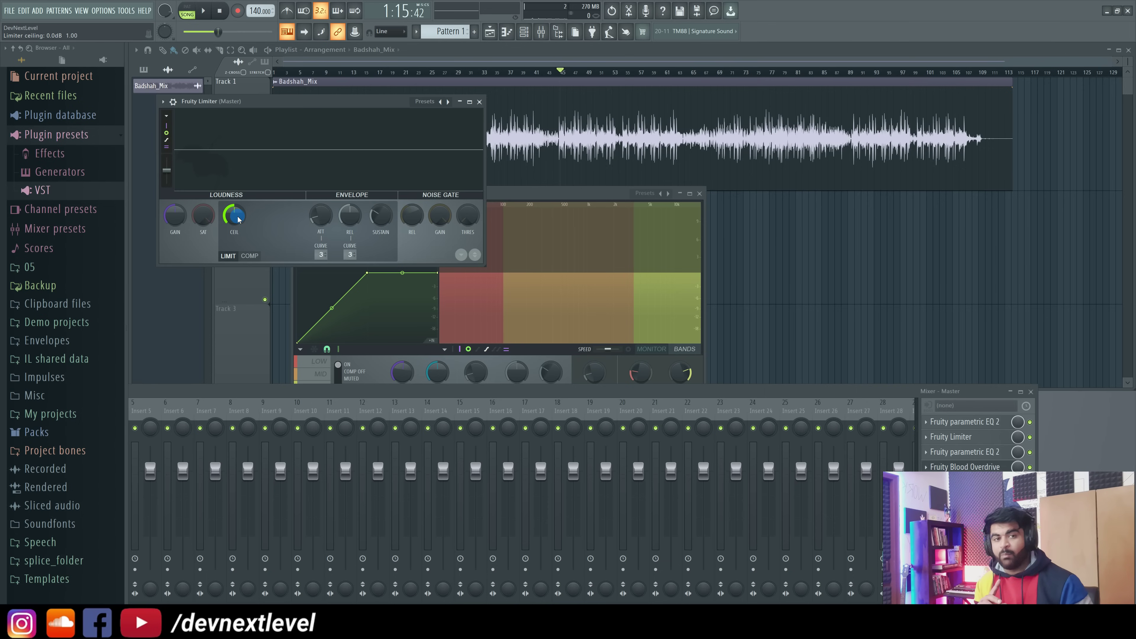
{"action": "left_click_drag", "start_coordinate": [238, 219], "coordinate": [237, 223]}
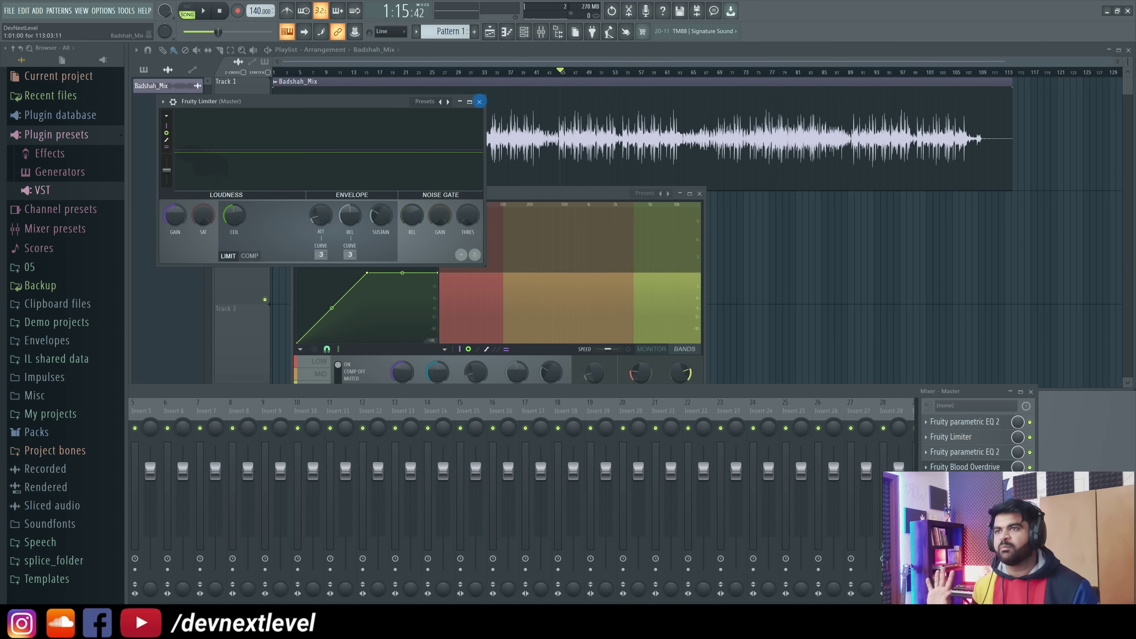
{"action": "left_click", "coordinate": [479, 102]}
Step: Reset the Maximus master band's pre gain and raise it to 2.8 dB while the song plays
{"action": "left_click", "coordinate": [413, 193]}
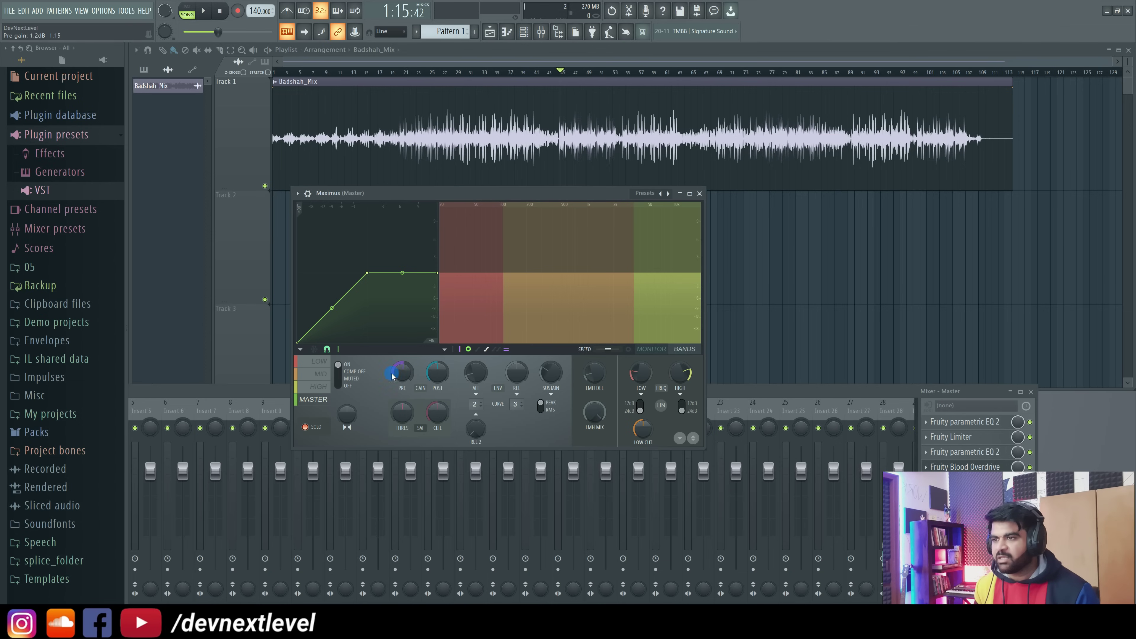
{"action": "right_click", "coordinate": [406, 375]}
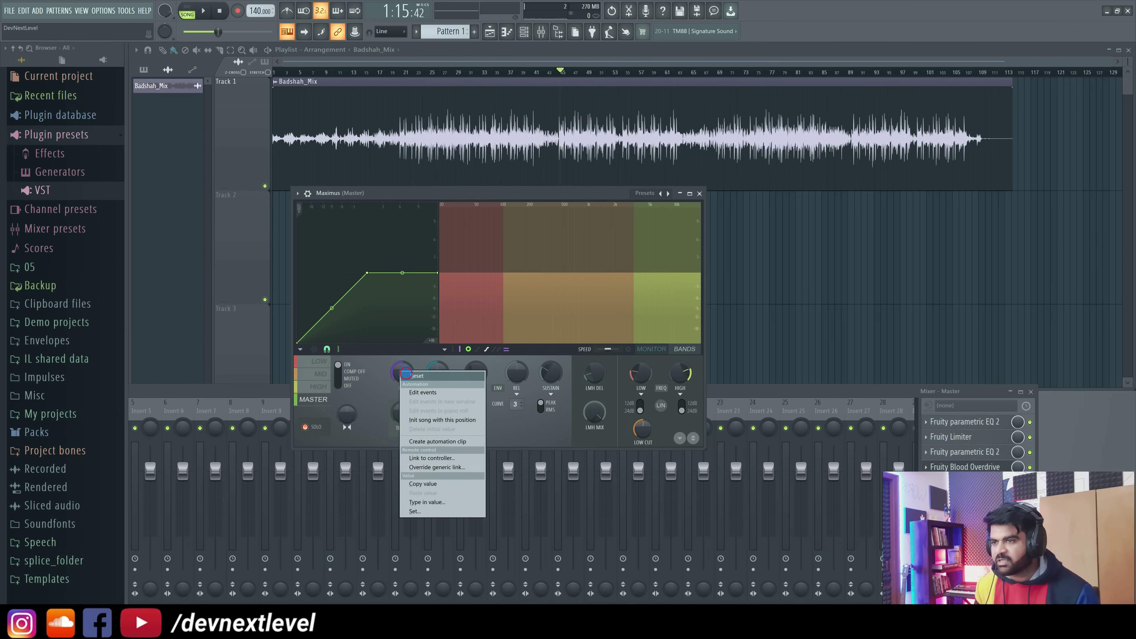
{"action": "left_click", "coordinate": [406, 375]}
{"action": "key", "text": "space"}
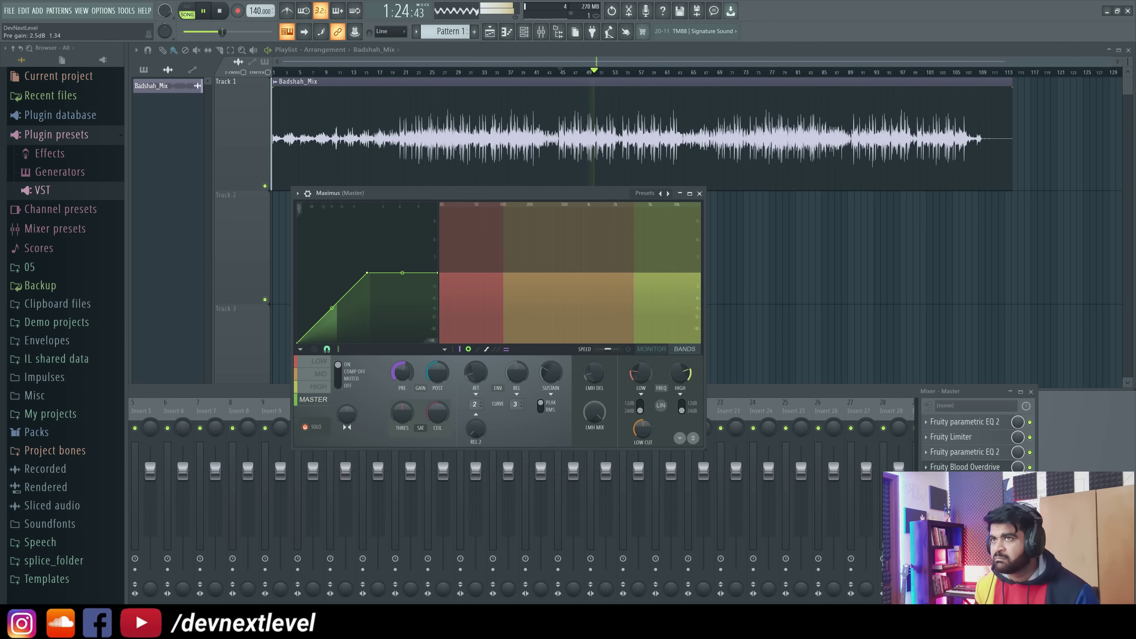
{"action": "left_click_drag", "start_coordinate": [402, 372], "coordinate": [402, 370]}
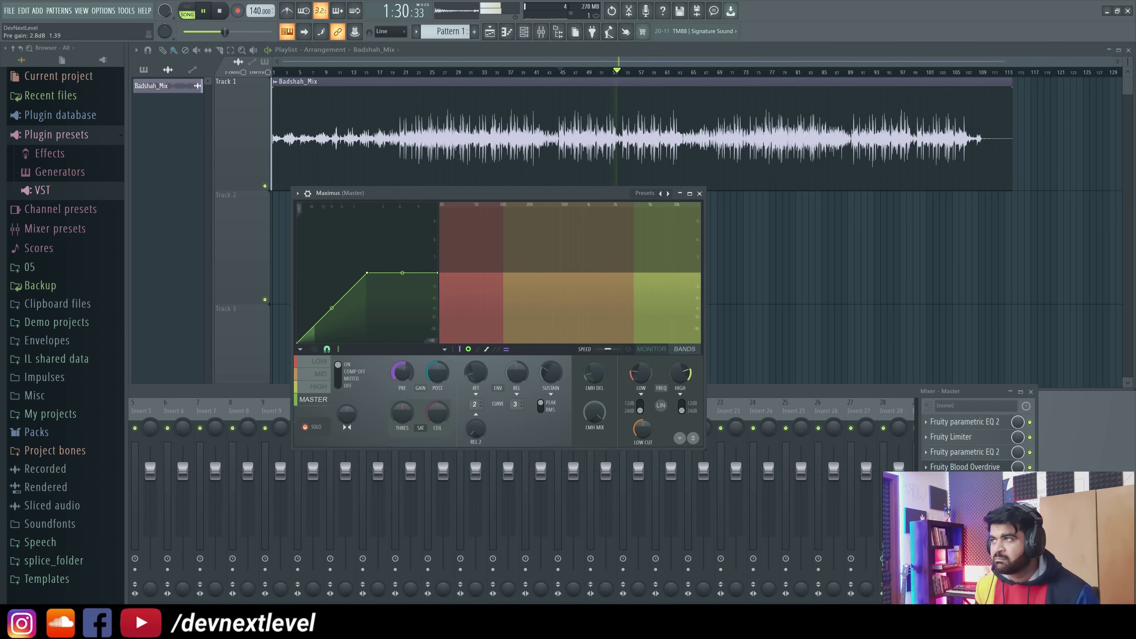
Step: Nudge the high shelf band 7 and low shelf band 1 up slightly in the Master's second Fruity parametric EQ 2
{"action": "left_click_drag", "start_coordinate": [402, 372], "coordinate": [401, 373]}
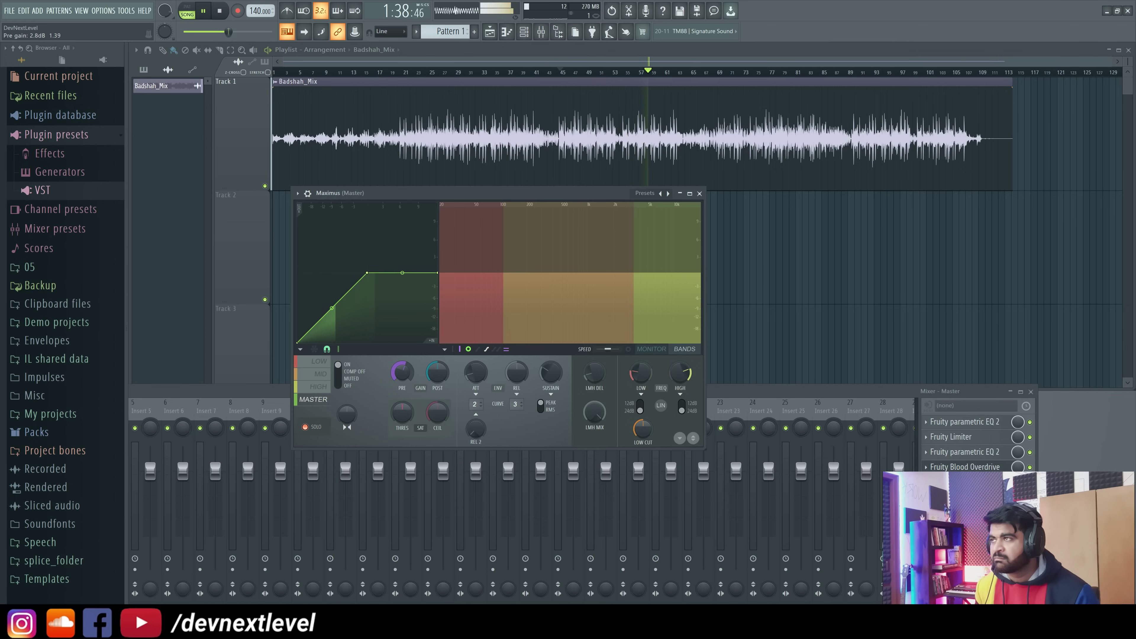
{"action": "left_click", "coordinate": [977, 455]}
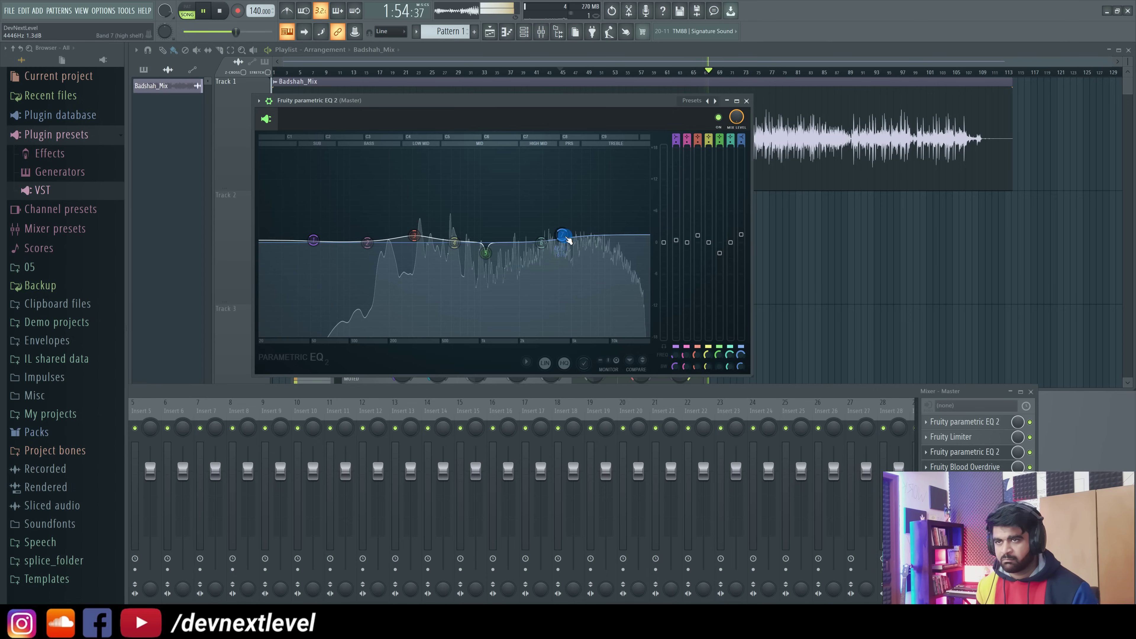
{"action": "left_click_drag", "start_coordinate": [562, 234], "coordinate": [562, 233]}
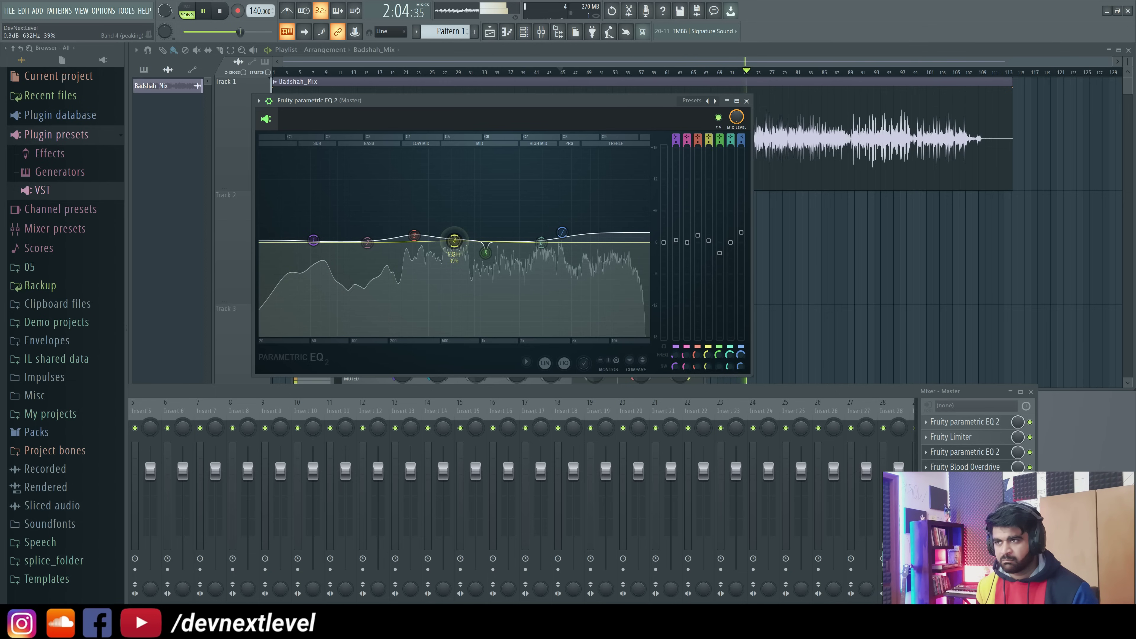
{"action": "left_click_drag", "start_coordinate": [314, 242], "coordinate": [314, 241]}
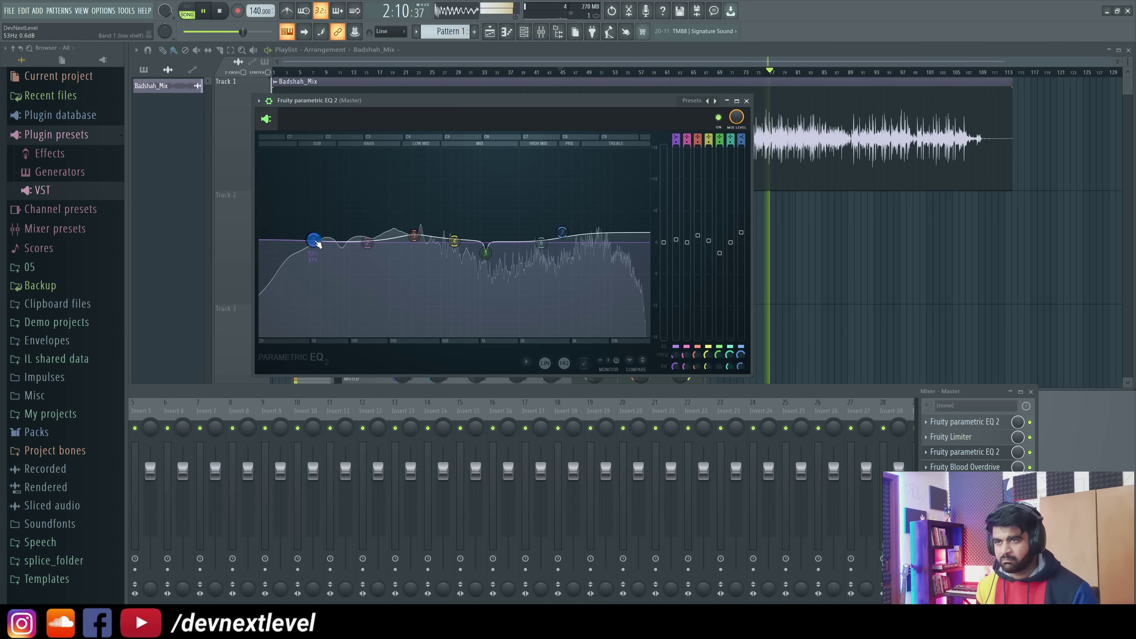
Step: Enable the heatmap display in the parametric EQ and examine it while the song plays from about bar 45
{"action": "left_click", "coordinate": [525, 362]}
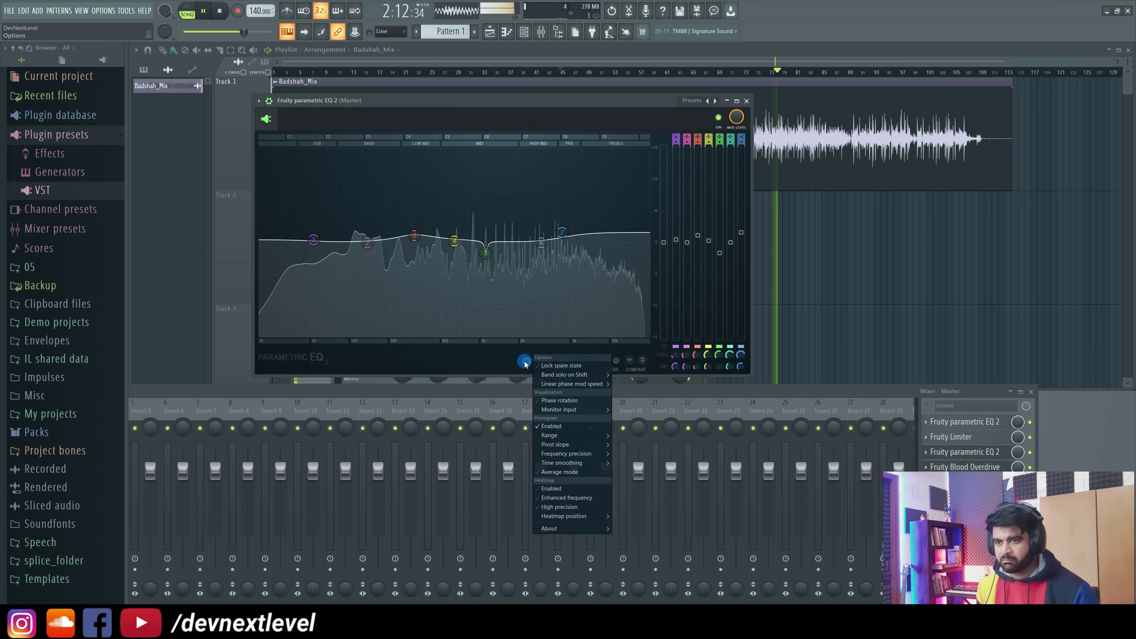
{"action": "left_click", "coordinate": [553, 488]}
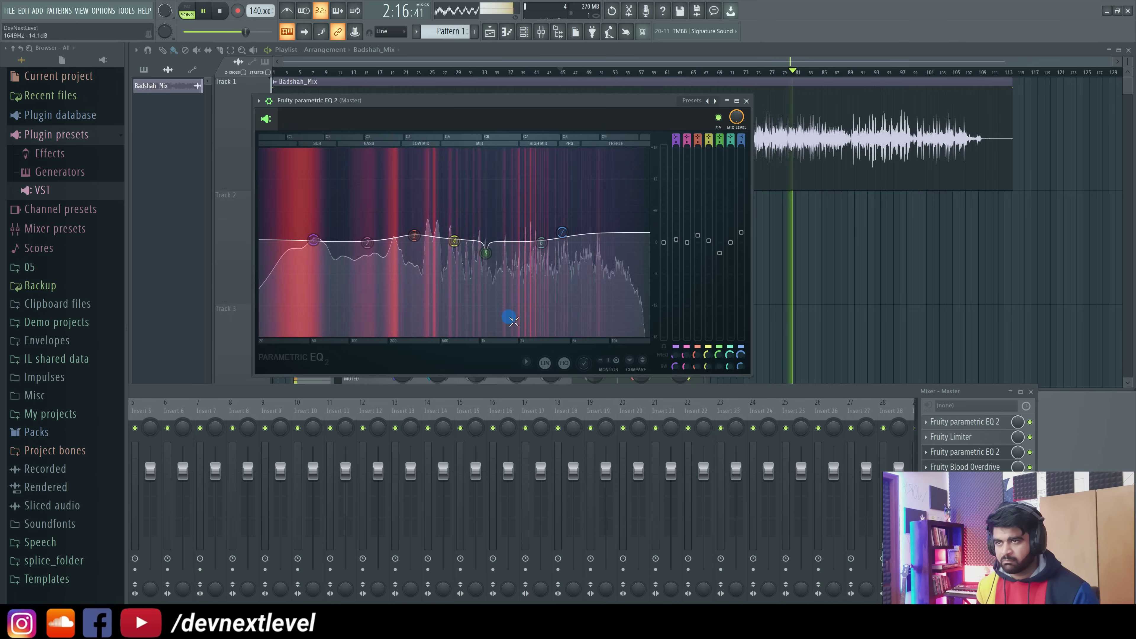
{"action": "key", "text": "space"}
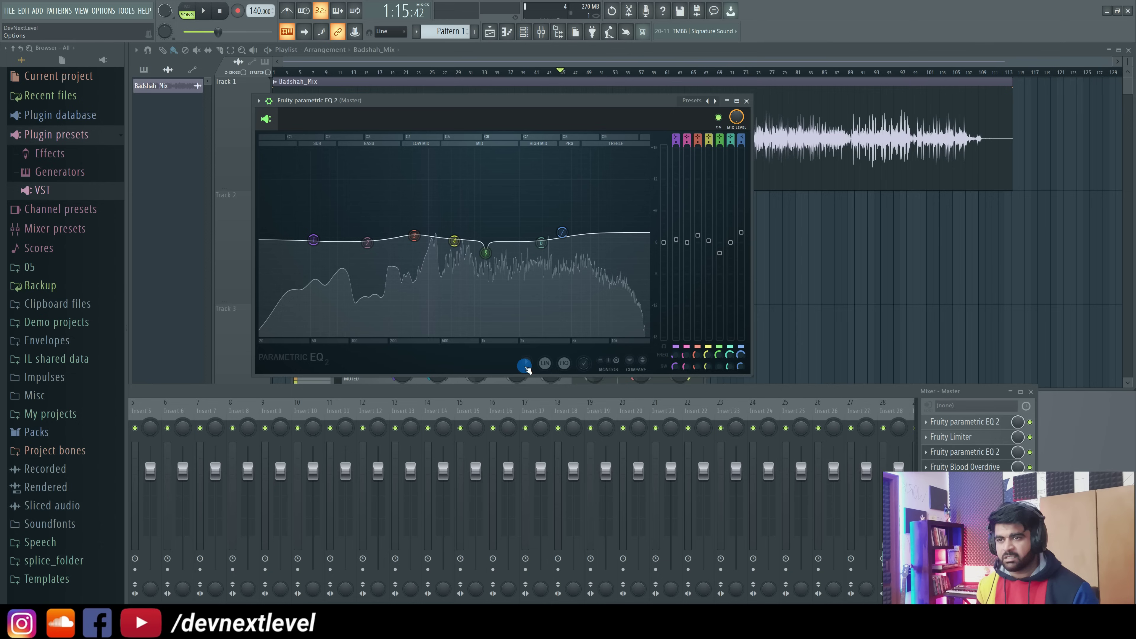
{"action": "left_click", "coordinate": [525, 366]}
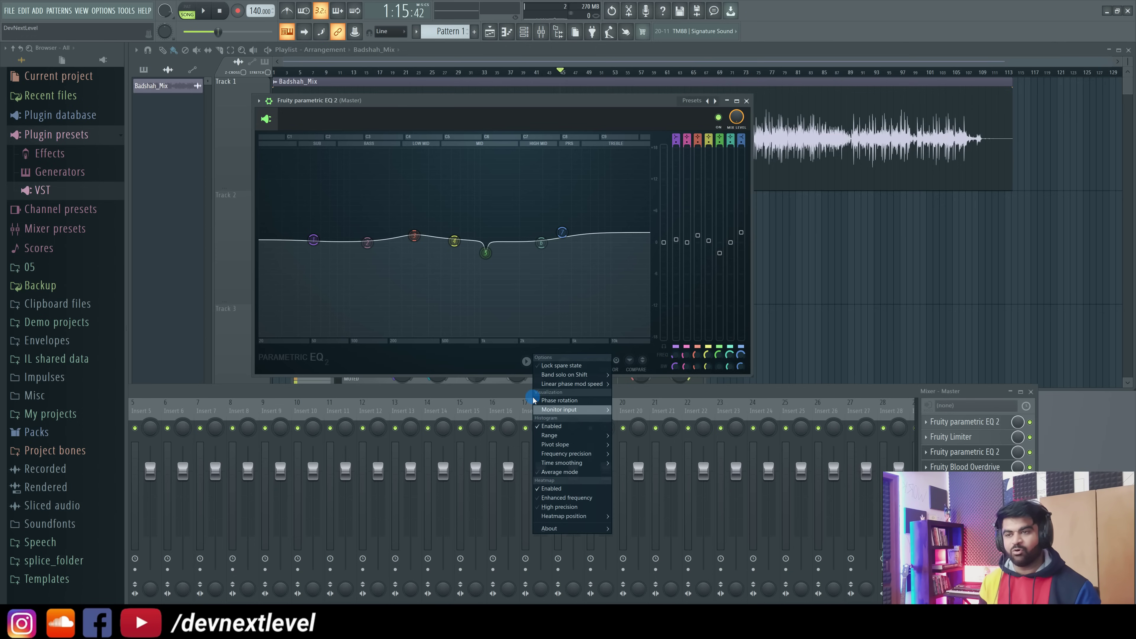
{"action": "left_click", "coordinate": [520, 366]}
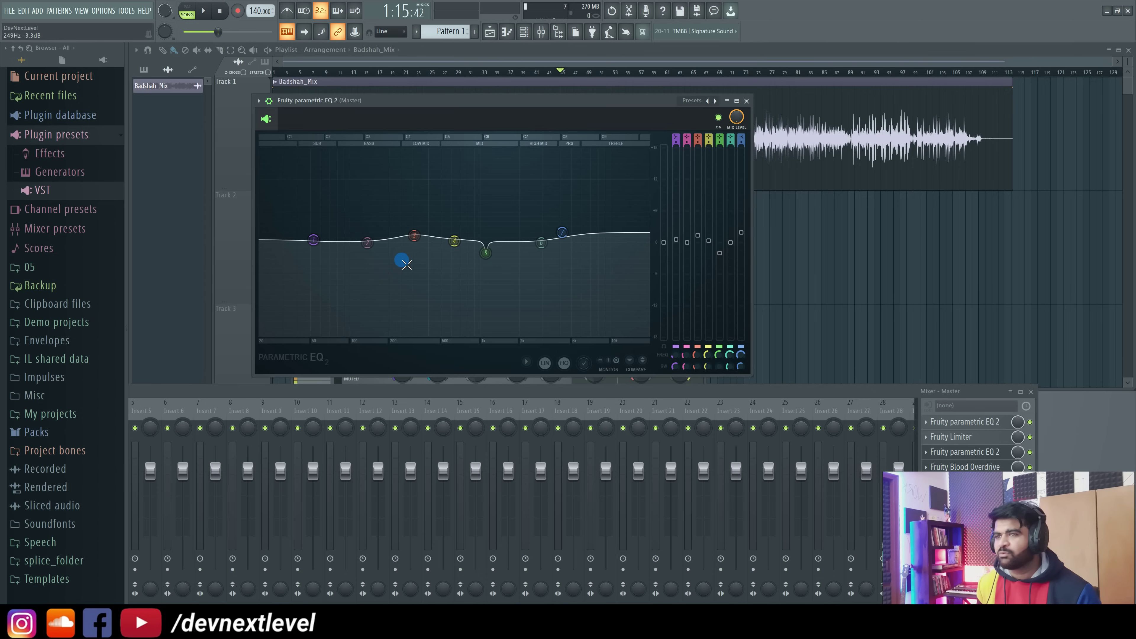
{"action": "key", "text": "space"}
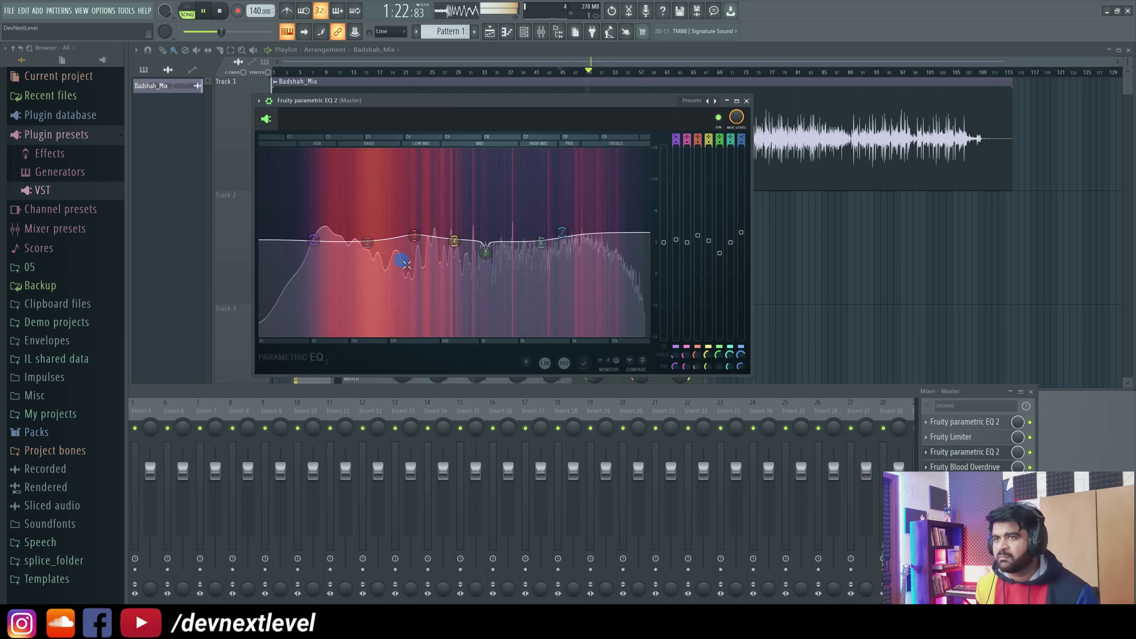
{"action": "key", "text": "space"}
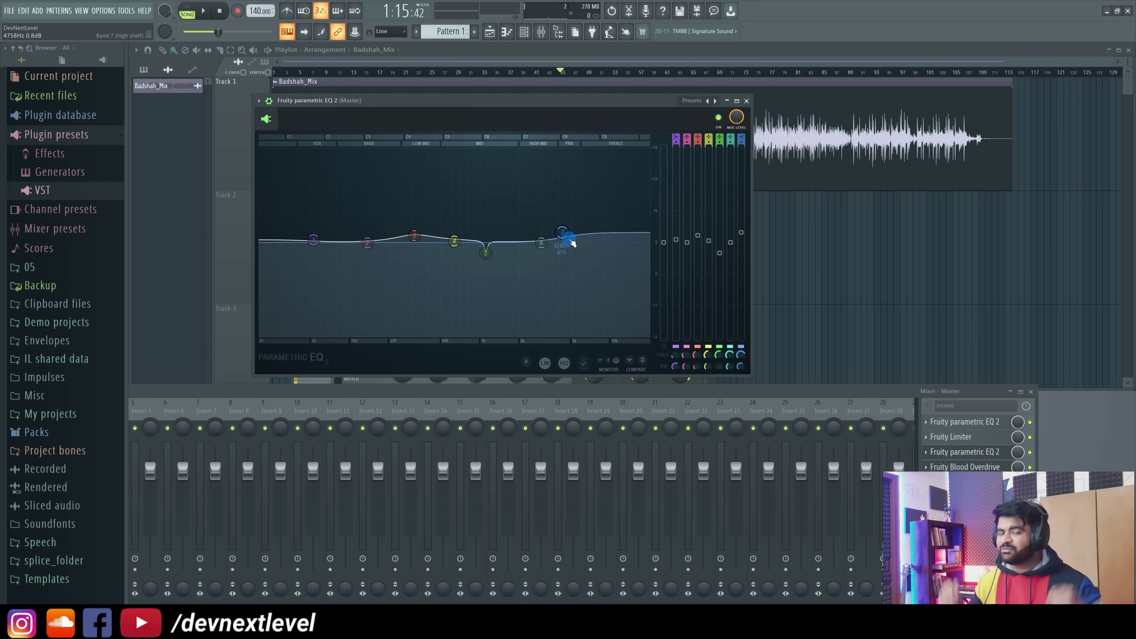
{"action": "left_click", "coordinate": [745, 100]}
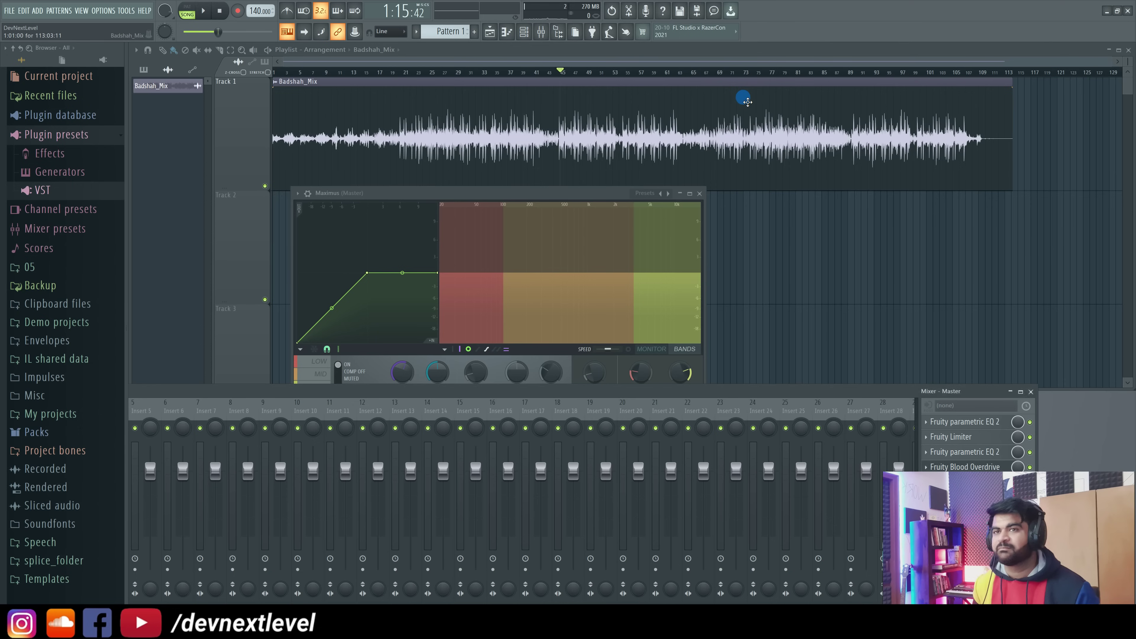
Step: Resume playback, switch Maximus to its High band and turn off the solo
{"action": "key", "text": "space"}
{"action": "left_click", "coordinate": [538, 175]}
{"action": "left_click_drag", "start_coordinate": [526, 194], "coordinate": [563, 164]}
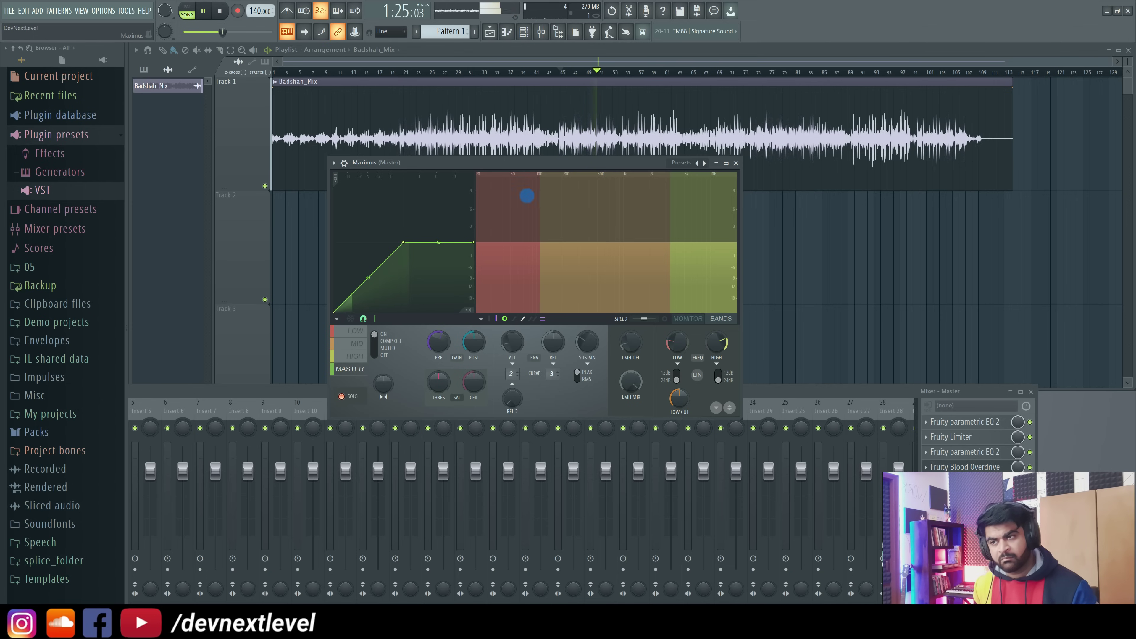
{"action": "left_click", "coordinate": [358, 356]}
{"action": "left_click", "coordinate": [379, 383]}
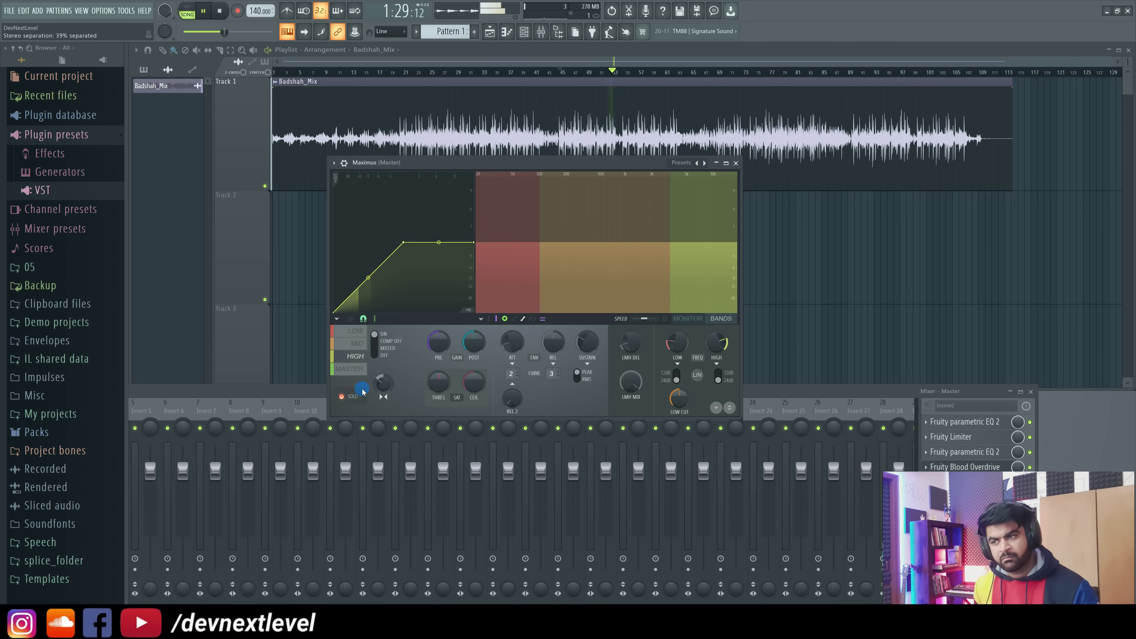
{"action": "left_click", "coordinate": [355, 397]}
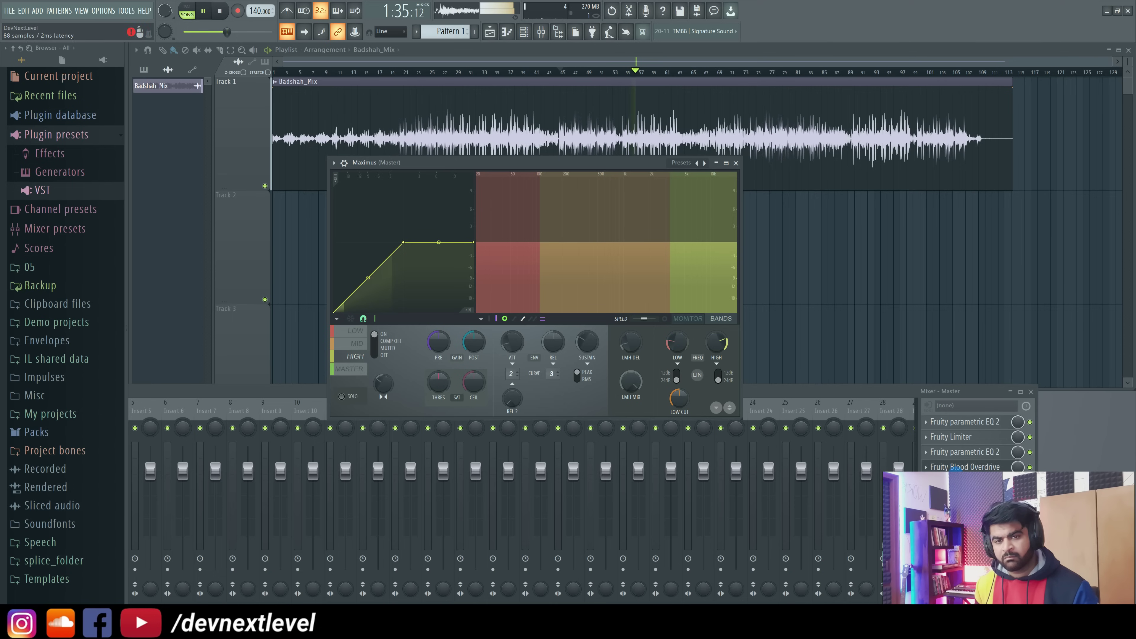
Step: Set the Color of the Master's Fruity Blood Overdrive to 0.4092 while the song plays from about bar 72
{"action": "left_click", "coordinate": [956, 466]}
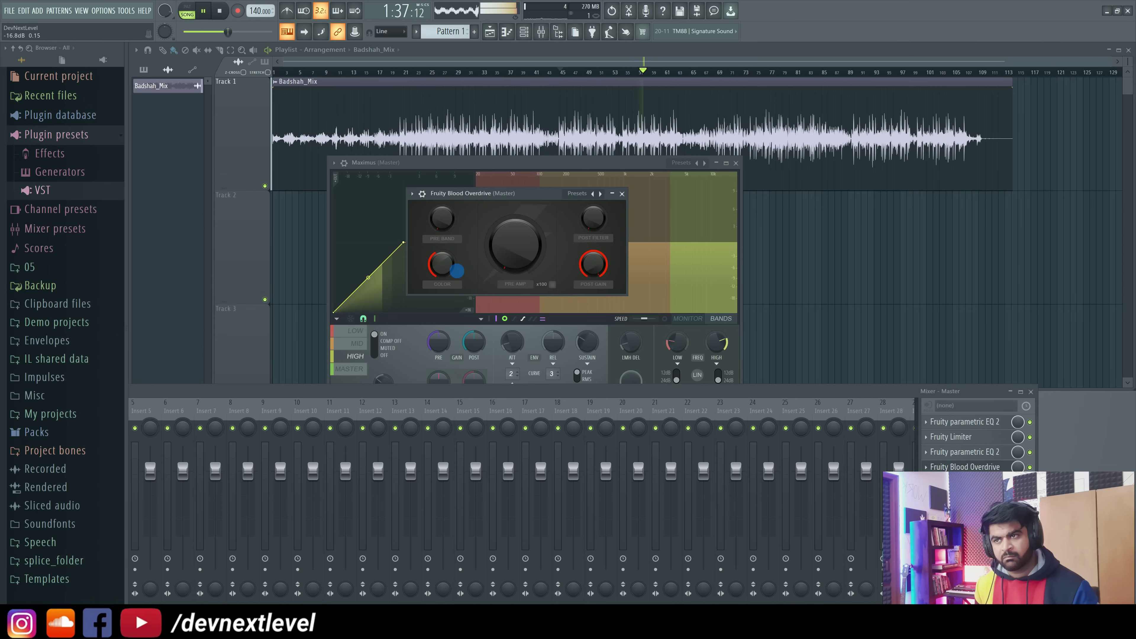
{"action": "left_click", "coordinate": [746, 70]}
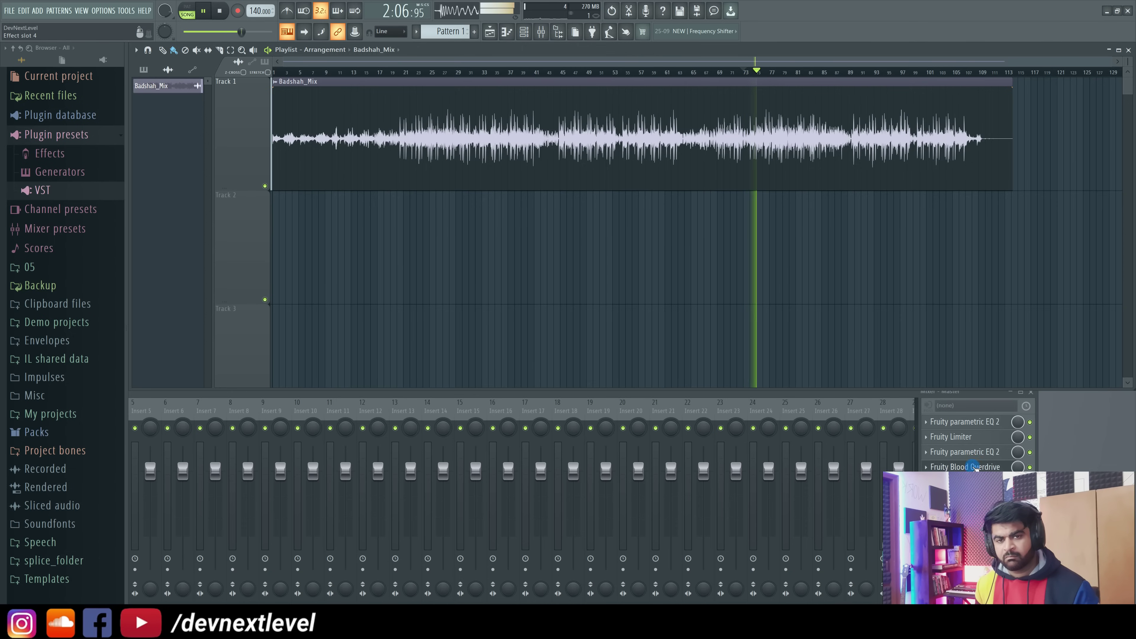
{"action": "left_click", "coordinate": [958, 466]}
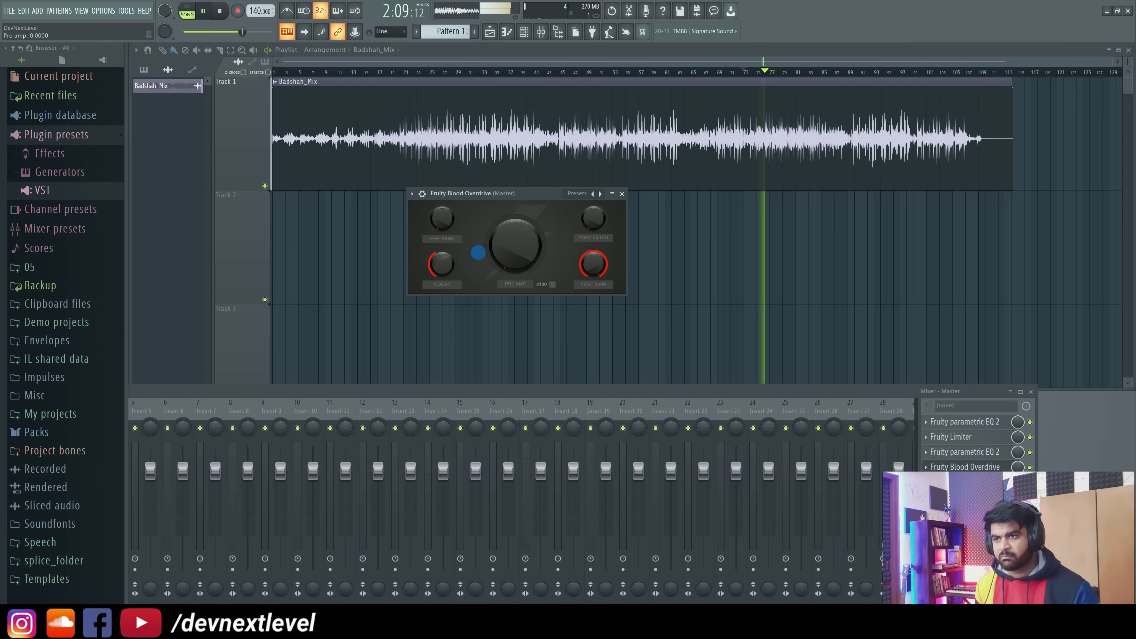
{"action": "left_click_drag", "start_coordinate": [447, 263], "coordinate": [447, 262]}
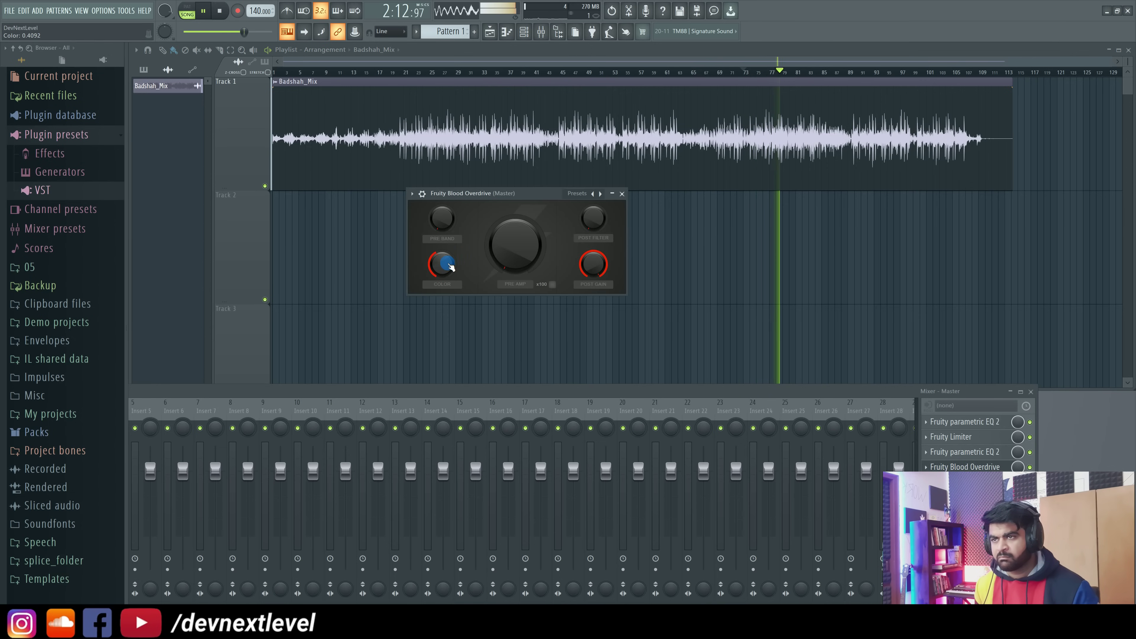
{"action": "left_click", "coordinate": [621, 193]}
{"action": "key", "text": "space"}
Step: Show the Master's Fruity Limiter in an enlarged window and reposition the mixer to reveal the Master level meter
{"action": "left_click", "coordinate": [957, 482]}
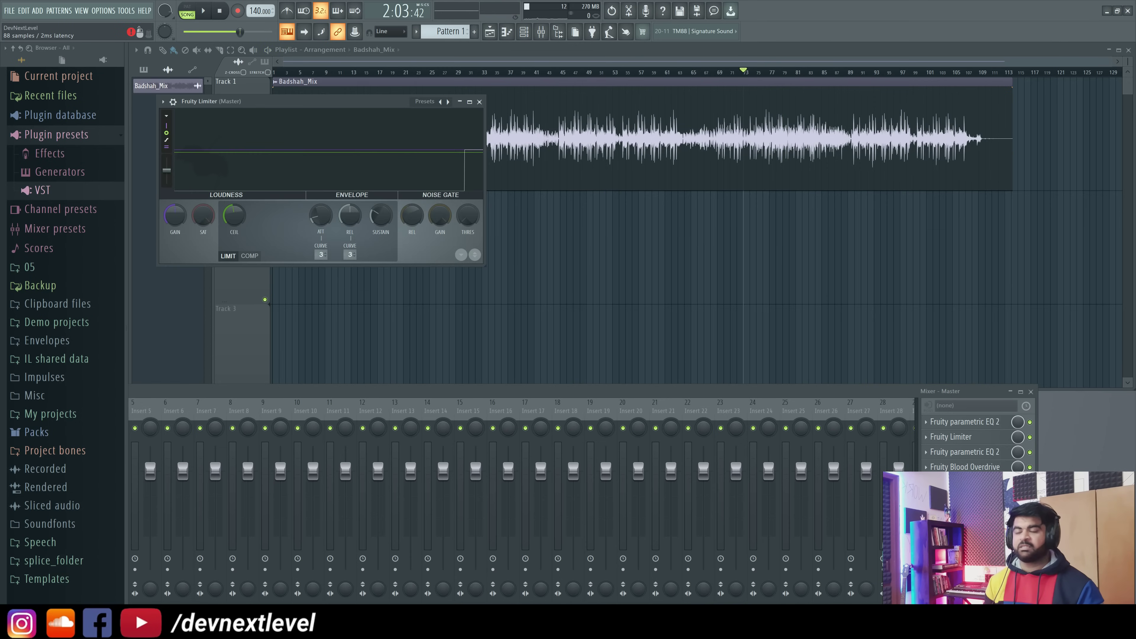
{"action": "left_click_drag", "start_coordinate": [312, 106], "coordinate": [412, 113]}
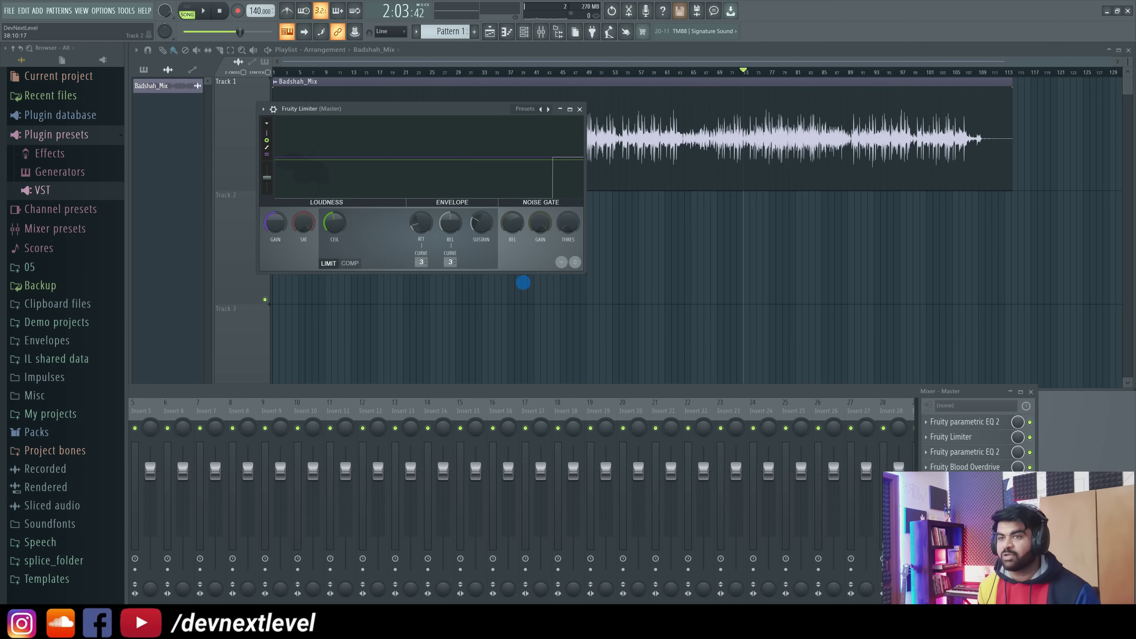
{"action": "left_click_drag", "start_coordinate": [581, 271], "coordinate": [765, 375]}
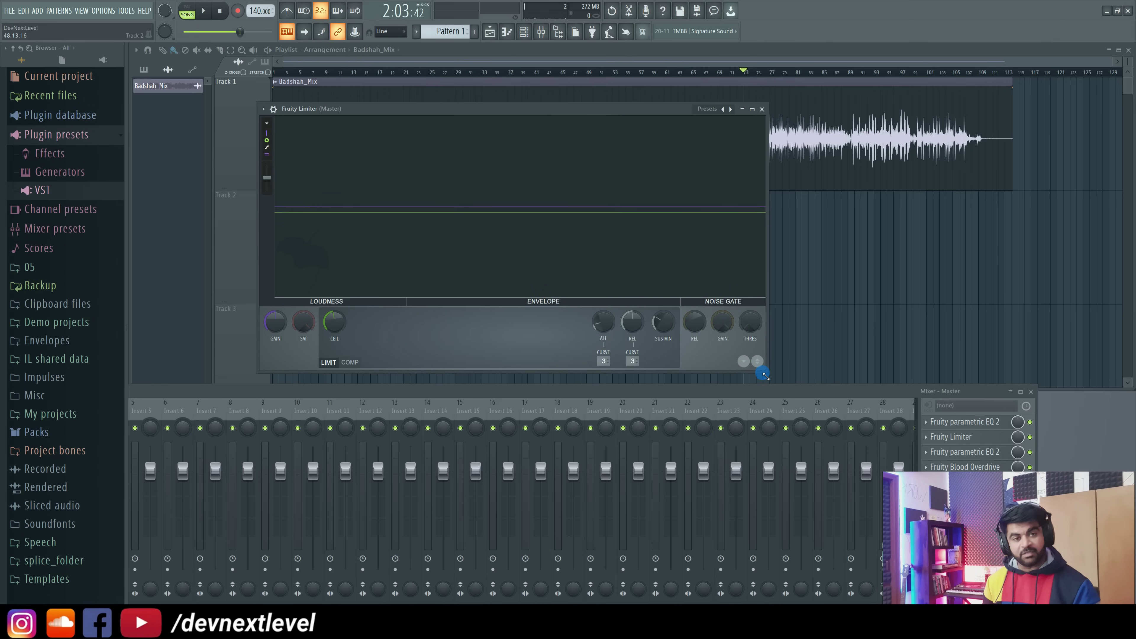
{"action": "left_click_drag", "start_coordinate": [474, 387], "coordinate": [640, 353]}
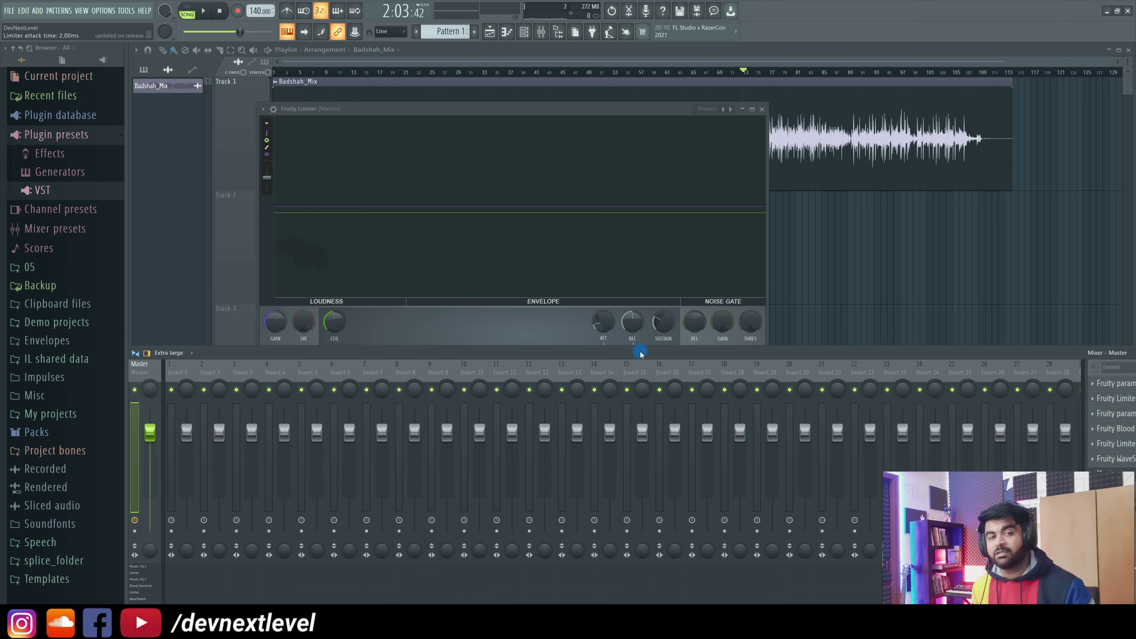
{"action": "left_click_drag", "start_coordinate": [640, 354], "coordinate": [640, 365]}
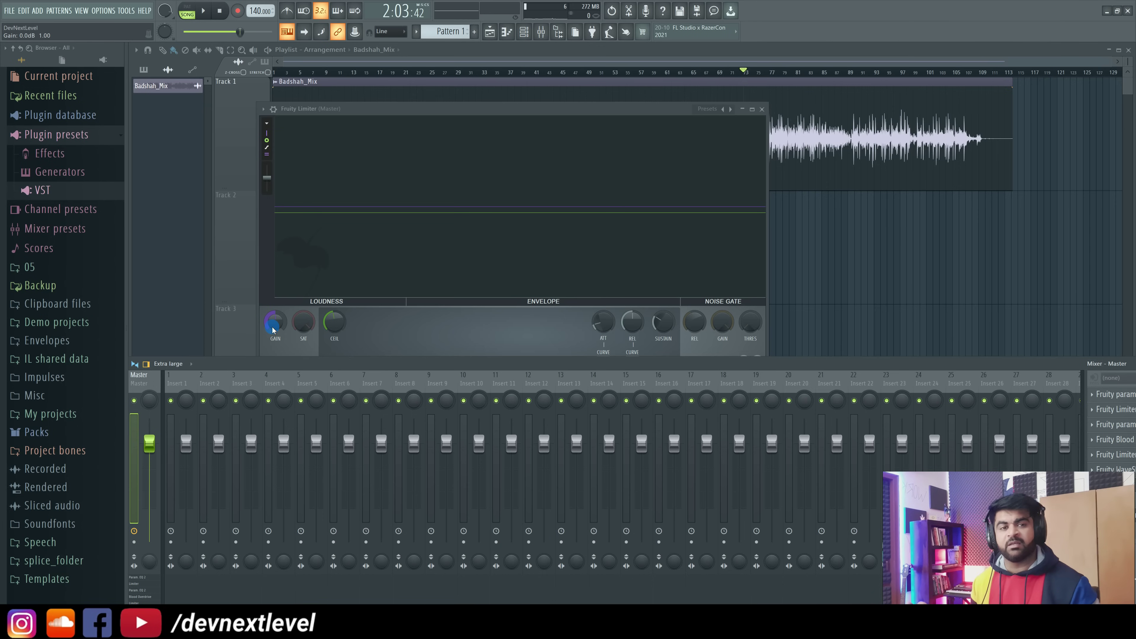
Step: Raise the Fruity Limiter's gain slightly while the song plays from about bar 72, and close the limiter
{"action": "key", "text": "space"}
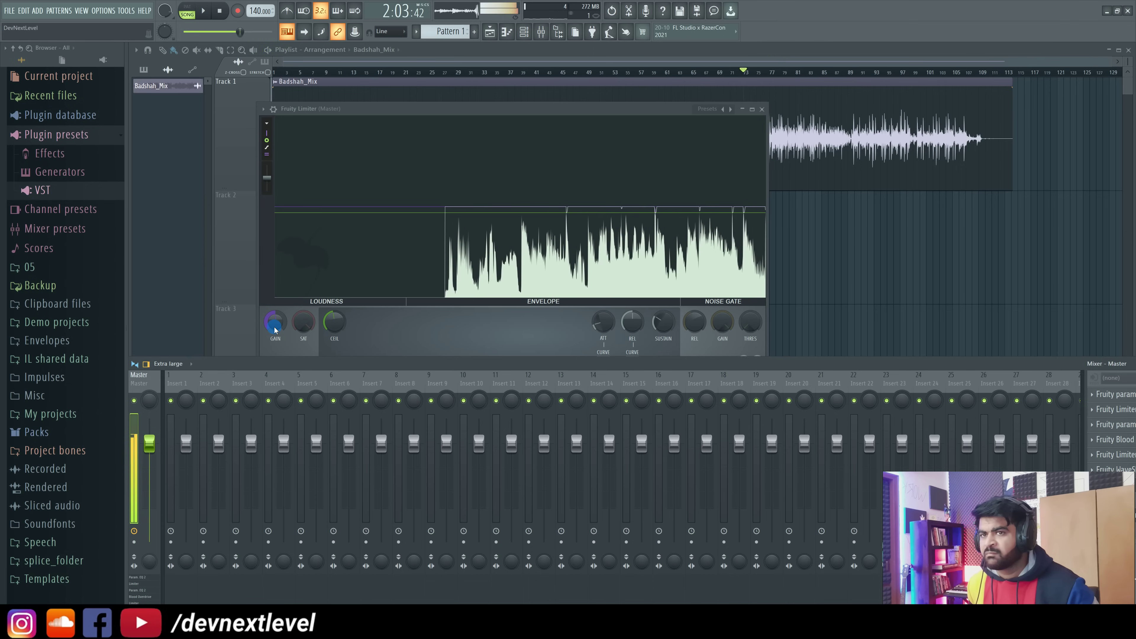
{"action": "key", "text": "space"}
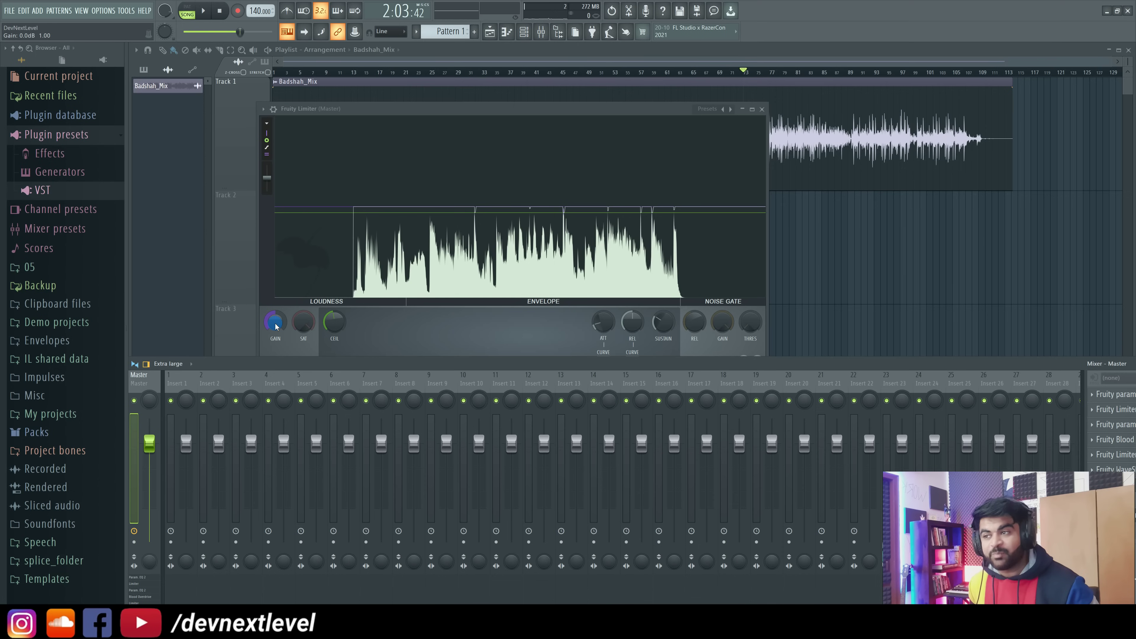
{"action": "key", "text": "space"}
{"action": "left_click_drag", "start_coordinate": [276, 326], "coordinate": [275, 317]}
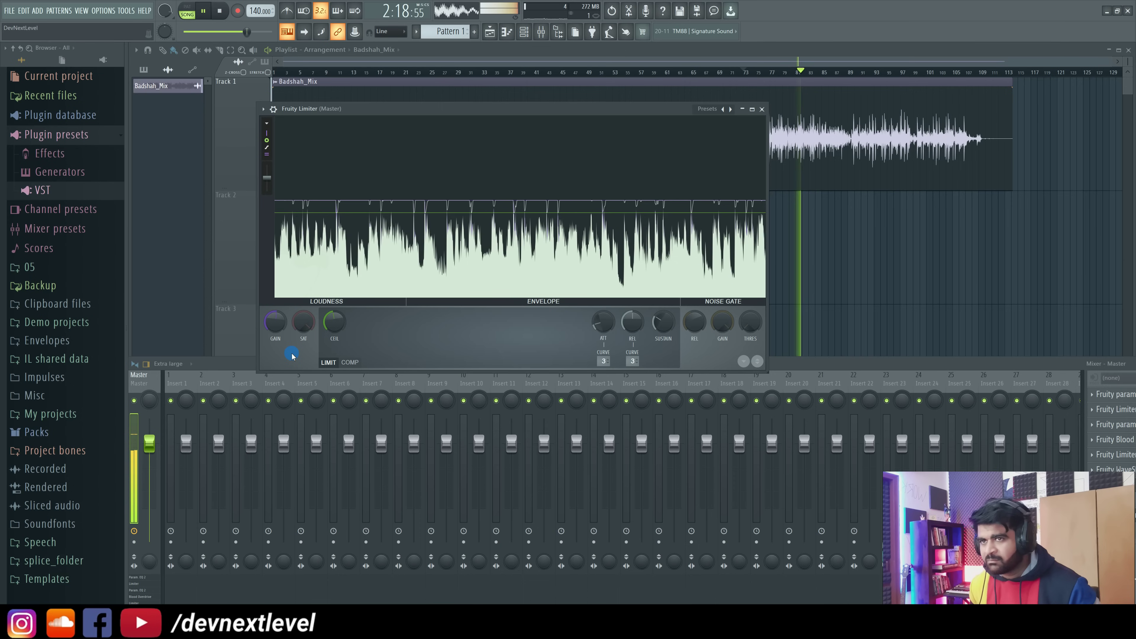
{"action": "key", "text": "space"}
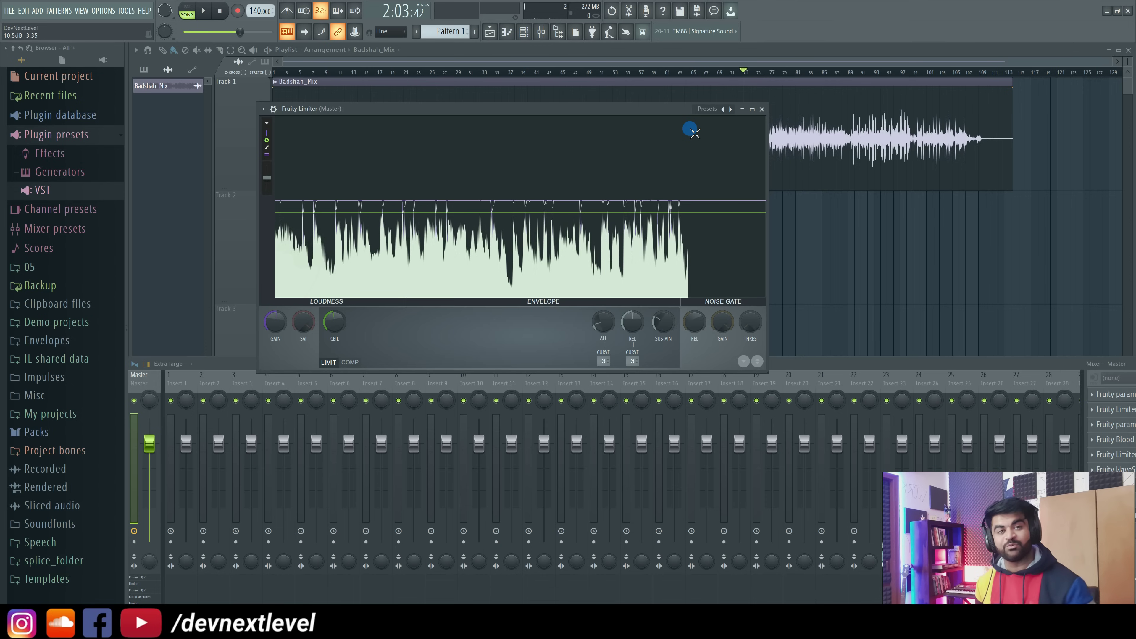
{"action": "left_click", "coordinate": [761, 110]}
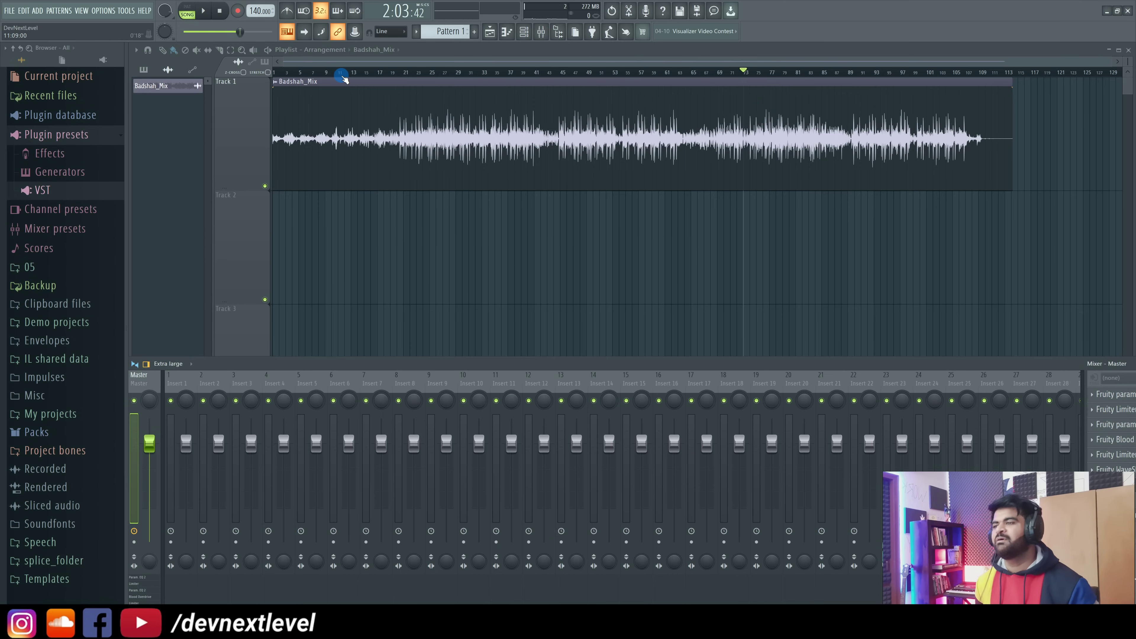
Step: Bypass all effect slots on the Master and listen to the unprocessed song from about bar 19
{"action": "left_click_drag", "start_coordinate": [626, 363], "coordinate": [205, 313]}
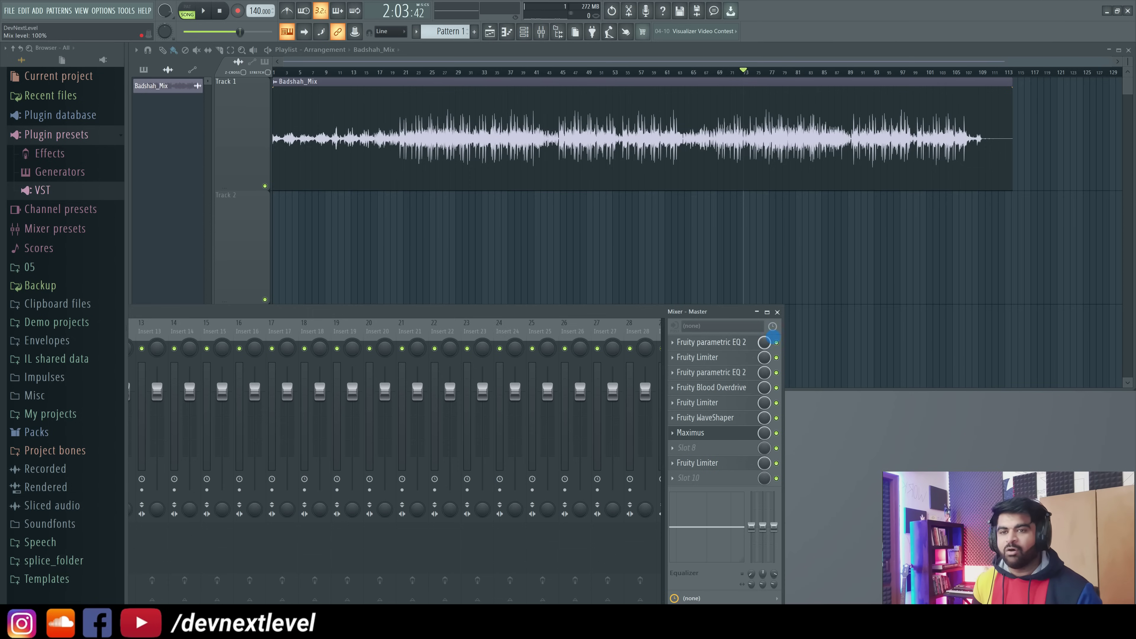
{"action": "right_click", "coordinate": [778, 343]}
{"action": "left_click", "coordinate": [783, 349]}
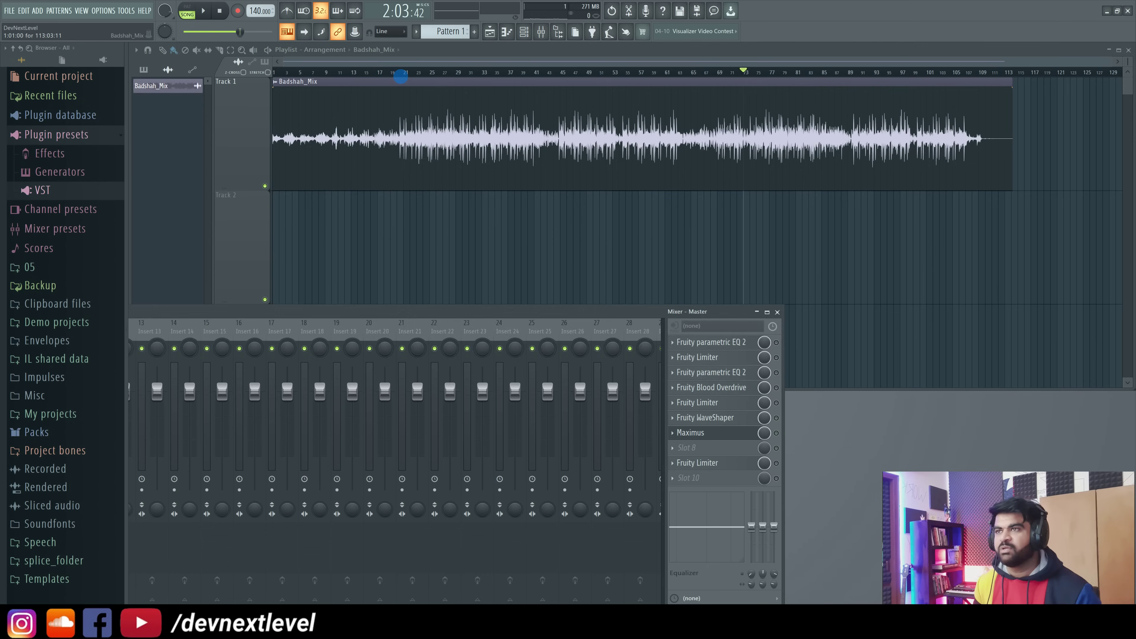
{"action": "left_click", "coordinate": [398, 74]}
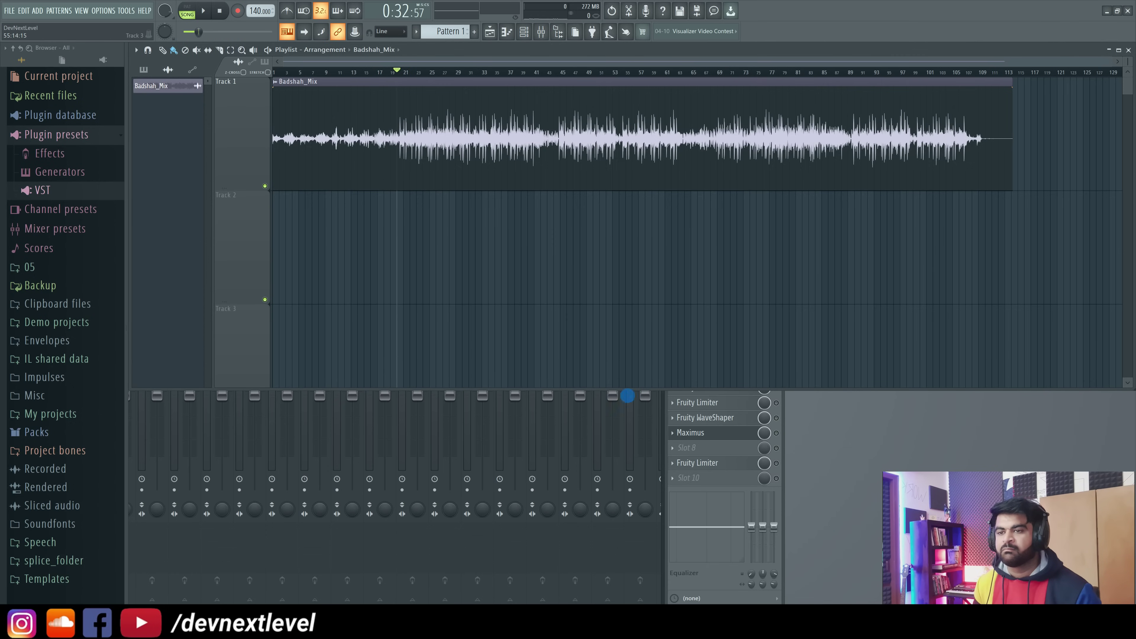
{"action": "left_click_drag", "start_coordinate": [625, 392], "coordinate": [614, 311]}
{"action": "key", "text": "space"}
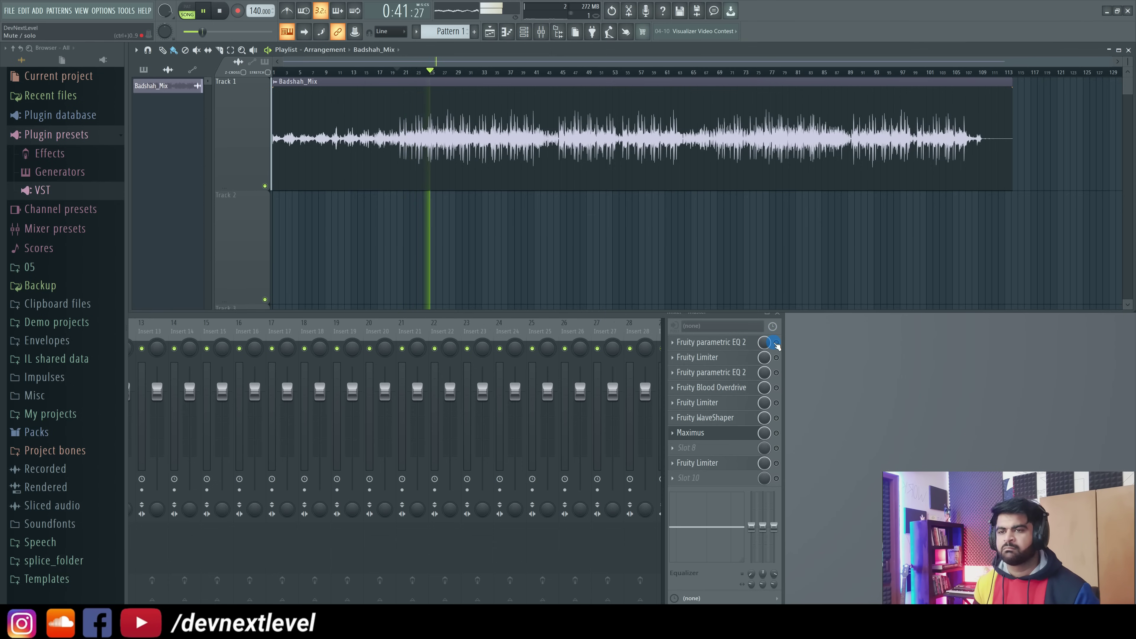
{"action": "key", "text": "space"}
Step: Re-enable all effect slots on the Master and play the mastered song from about bar 19 for comparison
{"action": "right_click", "coordinate": [773, 343]}
{"action": "left_click", "coordinate": [789, 345]}
{"action": "right_click", "coordinate": [775, 343]}
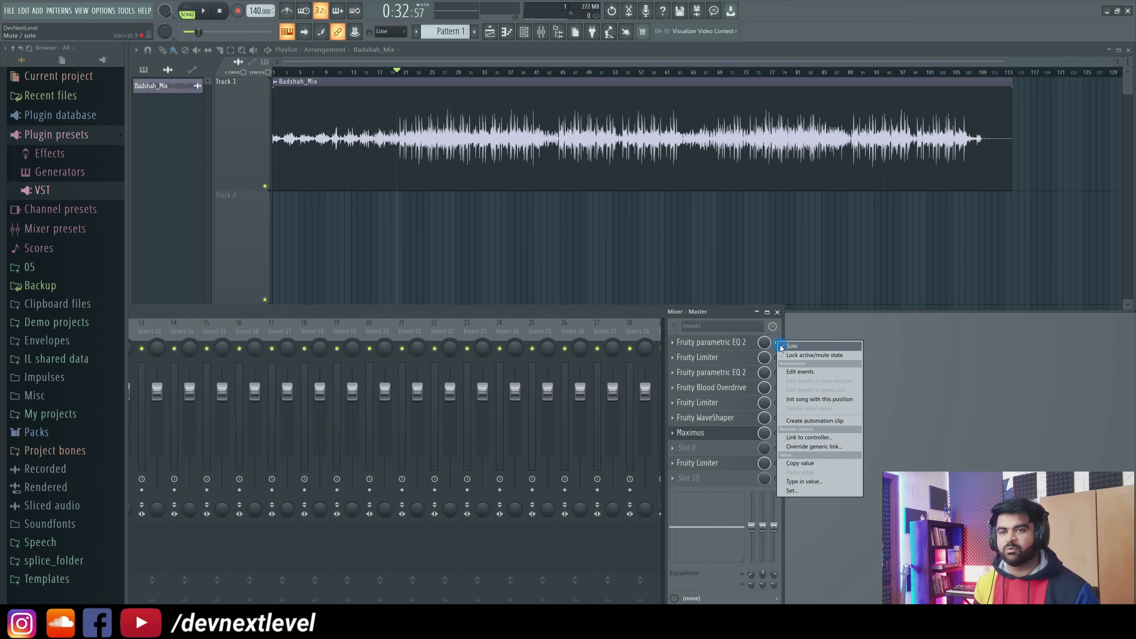
{"action": "left_click", "coordinate": [780, 345]}
{"action": "key", "text": "space"}
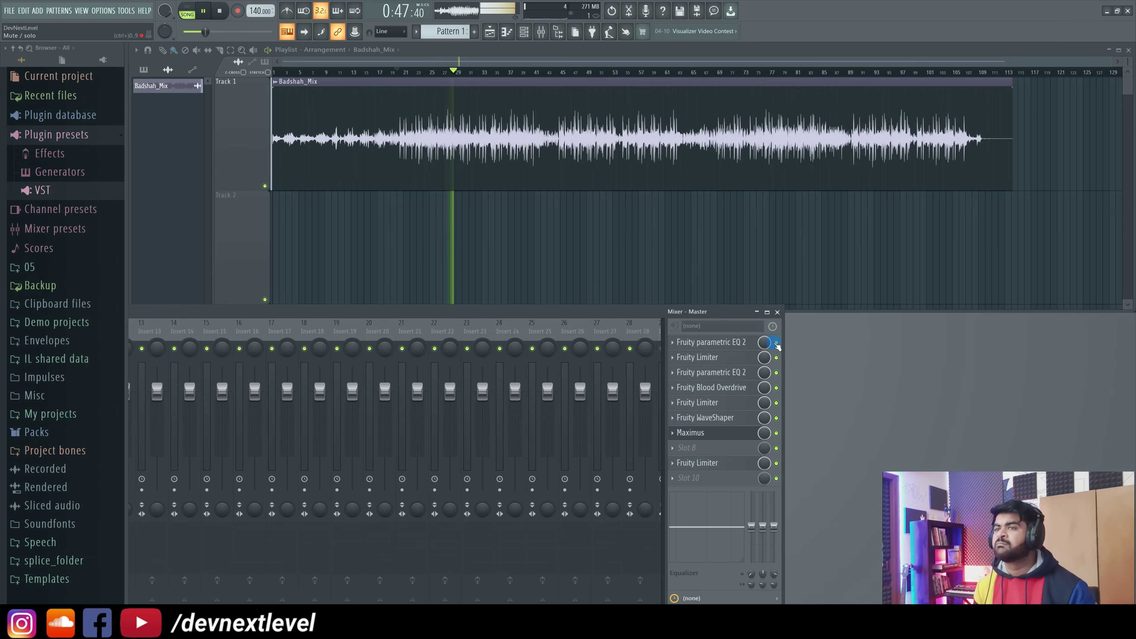
Step: Play the mastered song from about bar 40 and stop playback after listening
{"action": "left_click", "coordinate": [528, 76]}
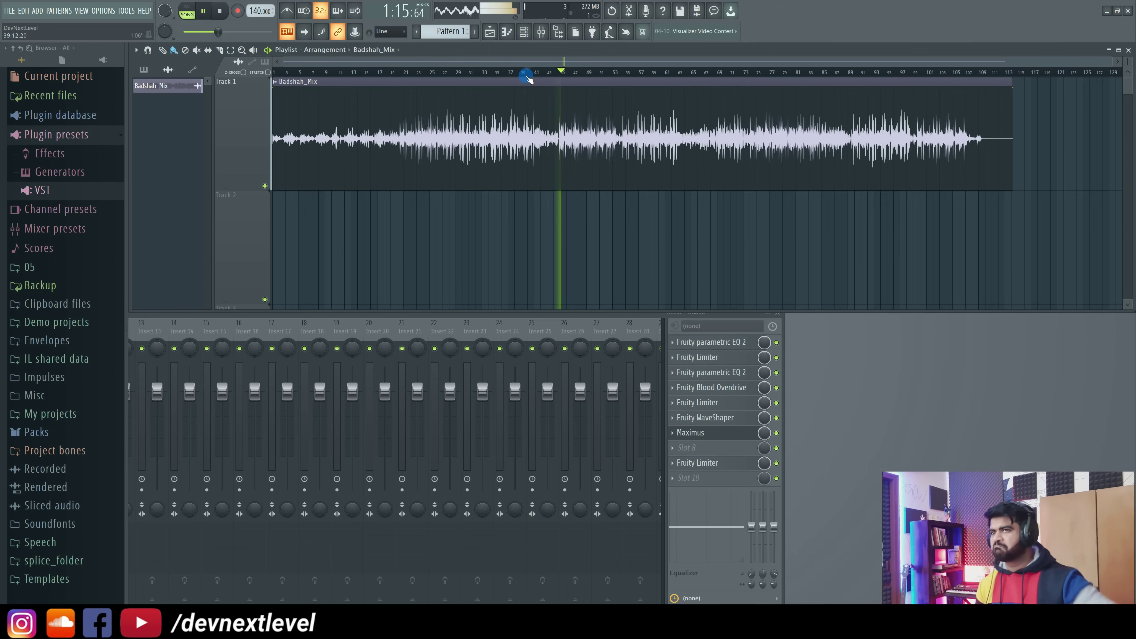
{"action": "key", "text": "space"}
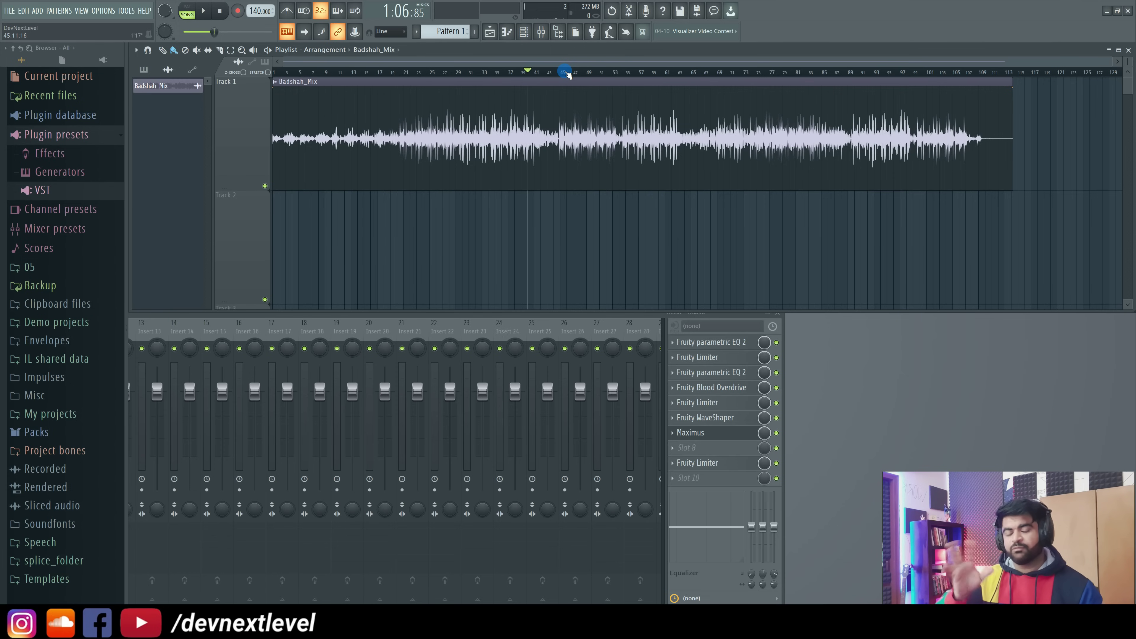
Step: Switch to Firefox and check the BADSHAH video's content loudness in YouTube's Stats for nerds, closing the overlay when done
{"action": "left_click", "coordinate": [440, 623]}
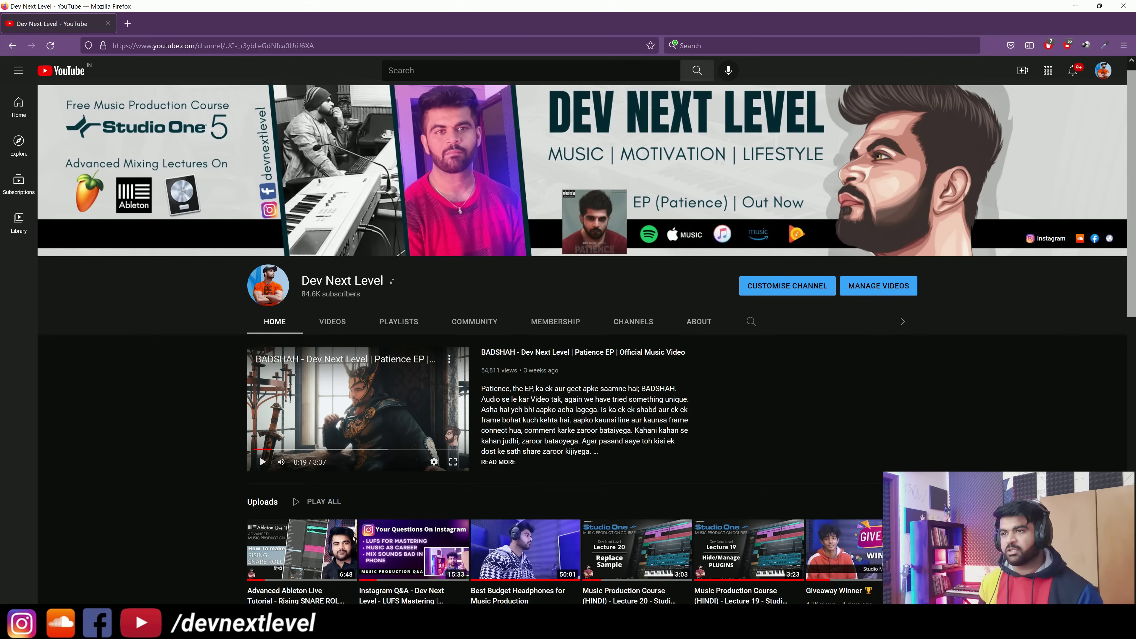
{"action": "right_click", "coordinate": [382, 391]}
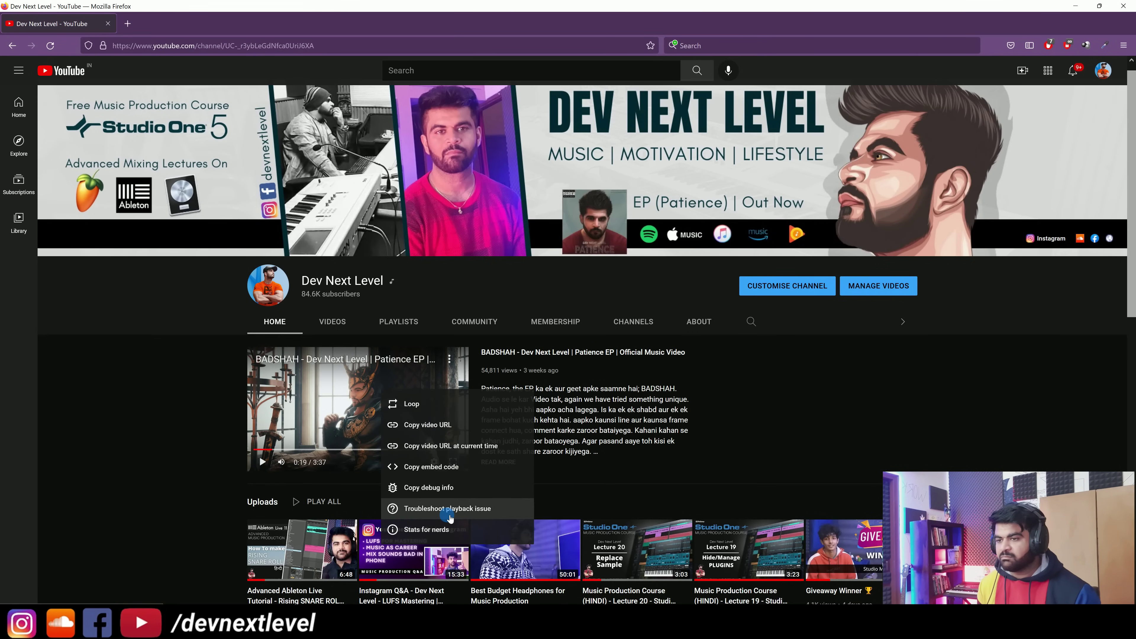
{"action": "left_click", "coordinate": [427, 529]}
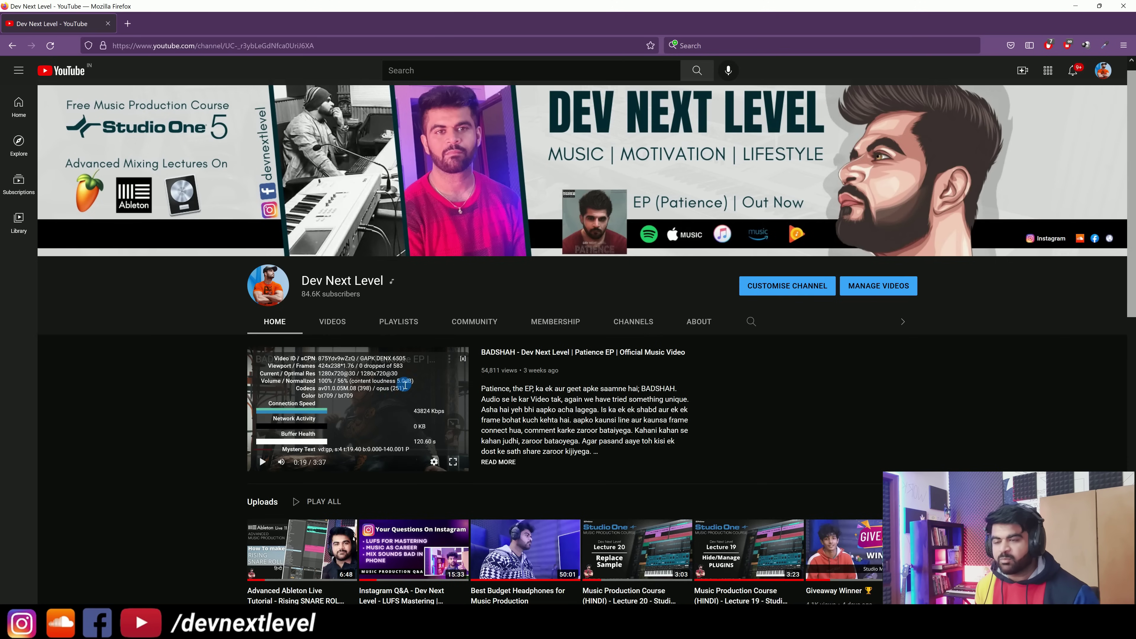
{"action": "left_click", "coordinate": [463, 358]}
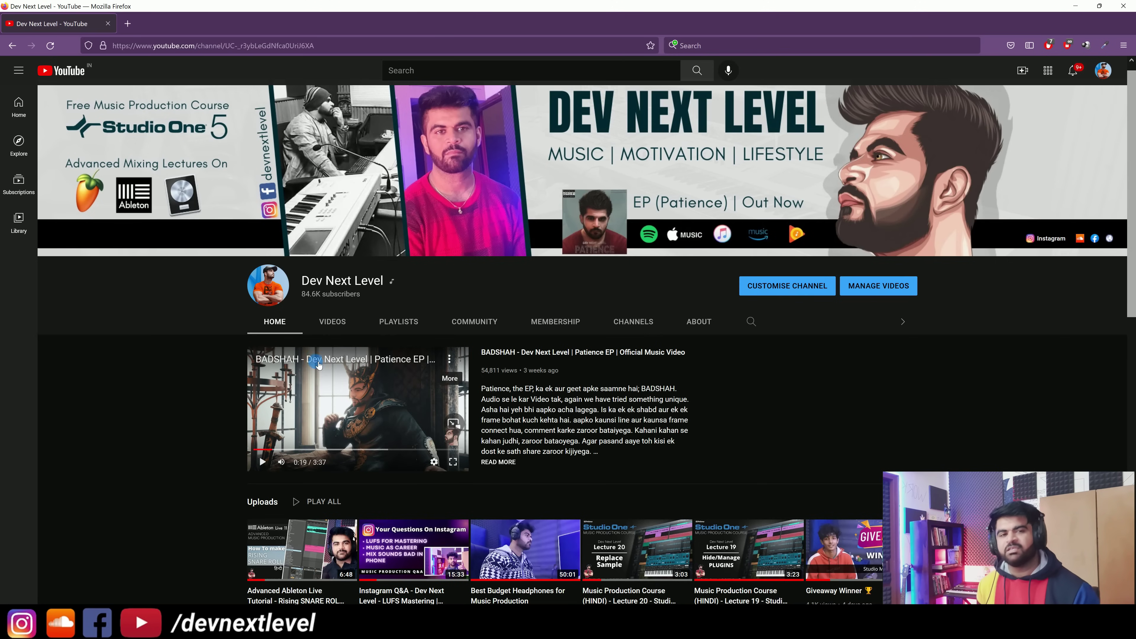